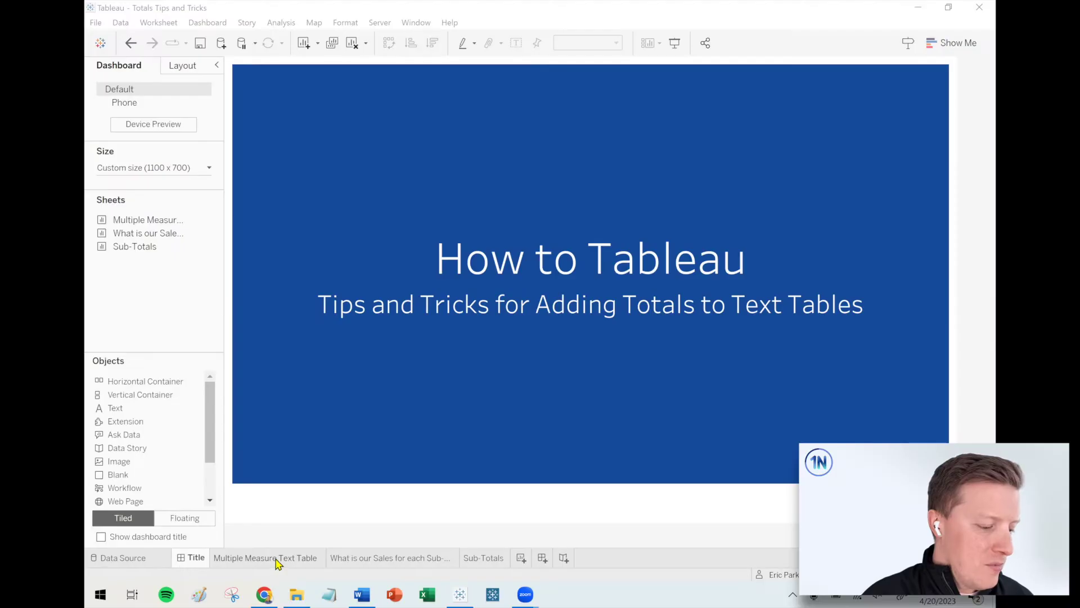
On the Multiple Measure Text Table sheet, list Sales and Profit for each Sub-Category
left_click(277, 558)
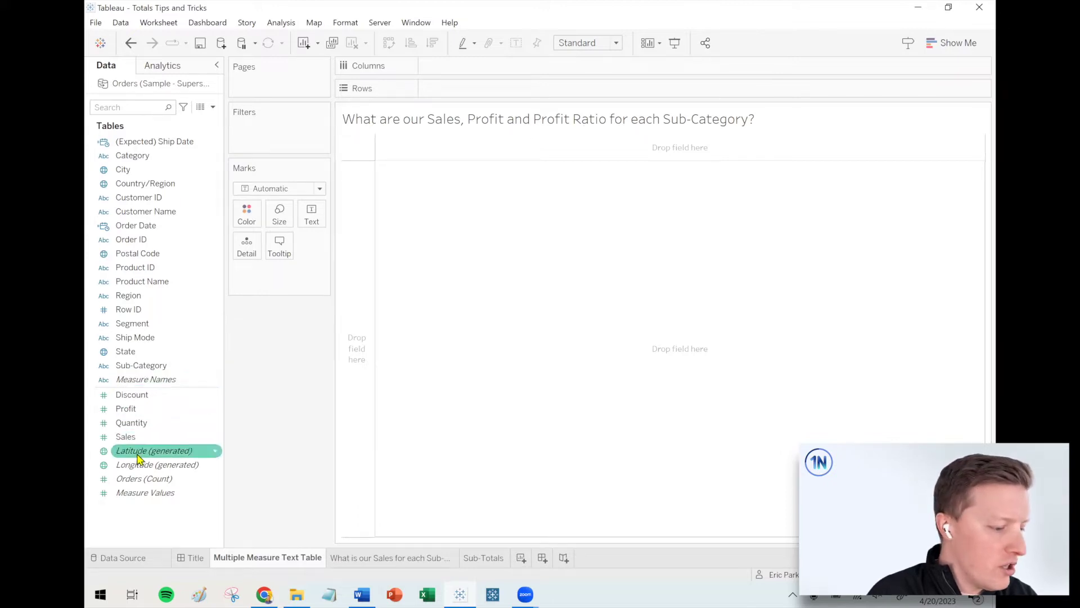
left_click_drag(141, 365, 450, 92)
left_click_drag(126, 437, 320, 217)
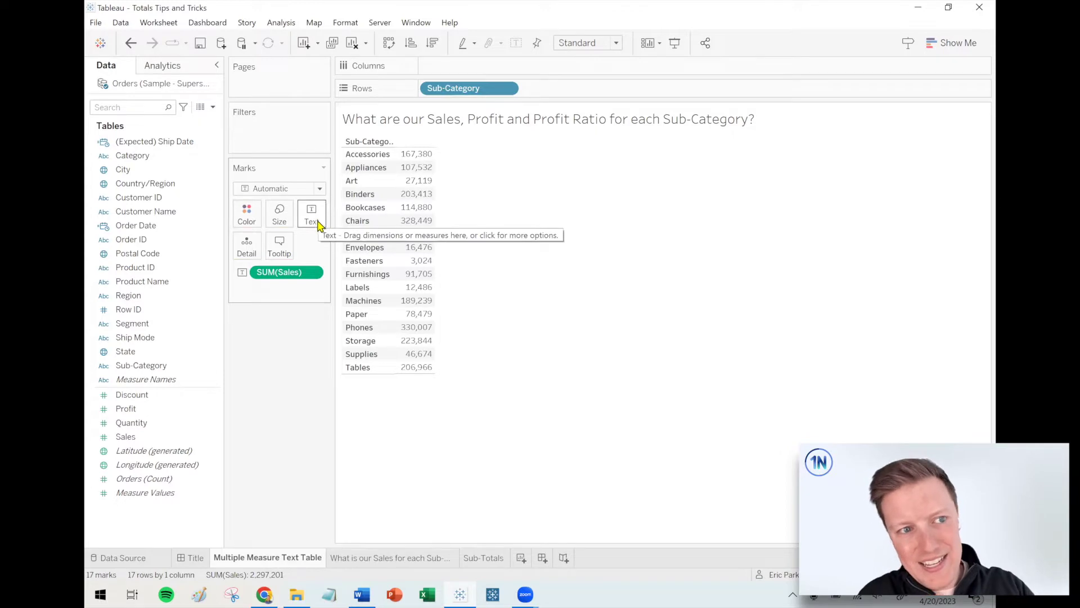
left_click(154, 410)
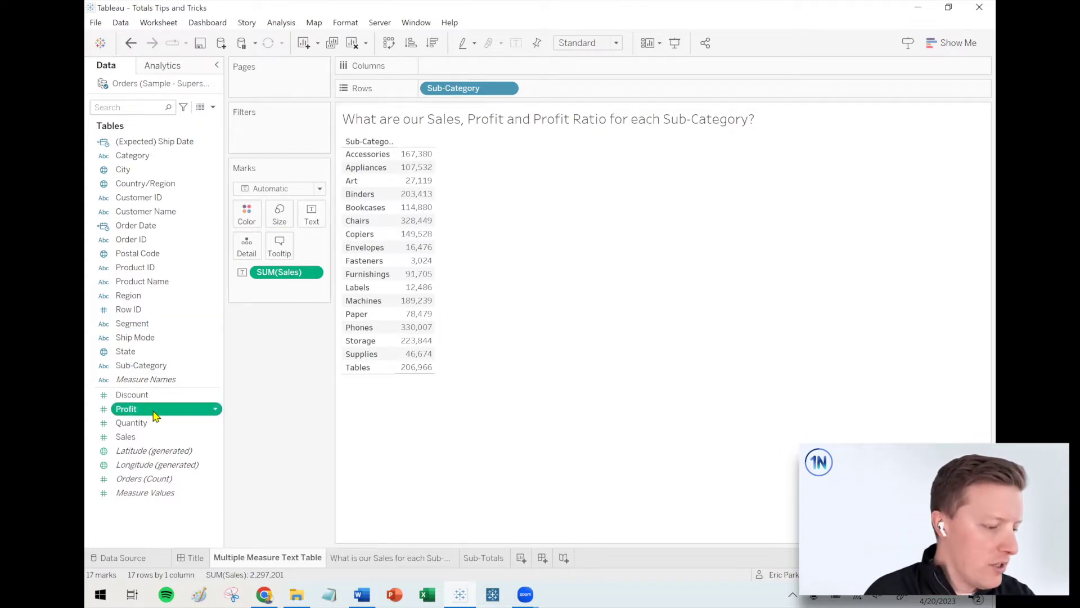
double_click(155, 410)
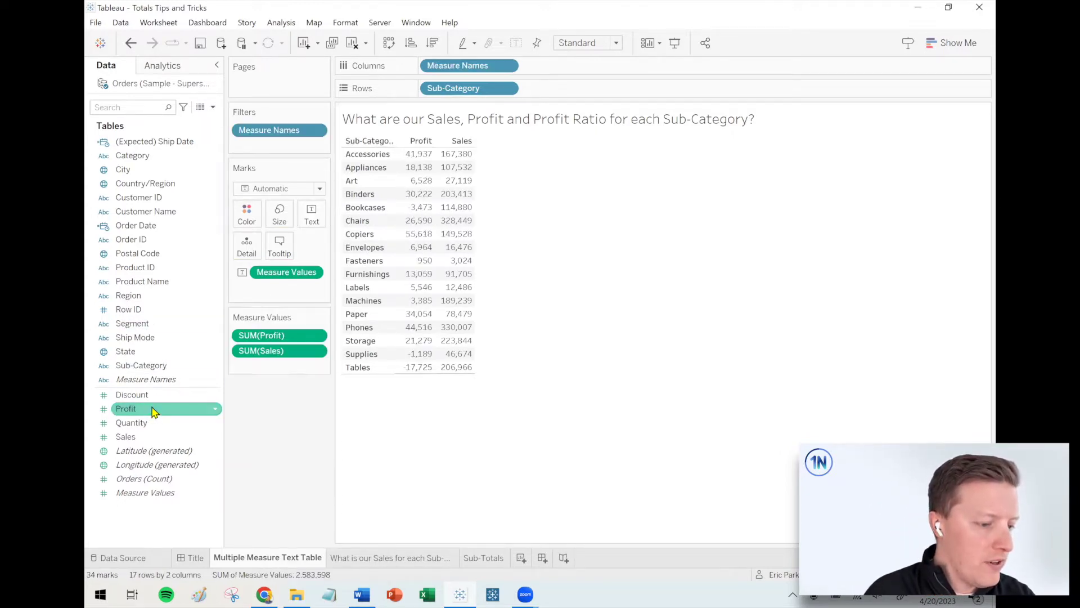
Create a new calculated field and begin naming it Profit Ratio
left_click(212, 107)
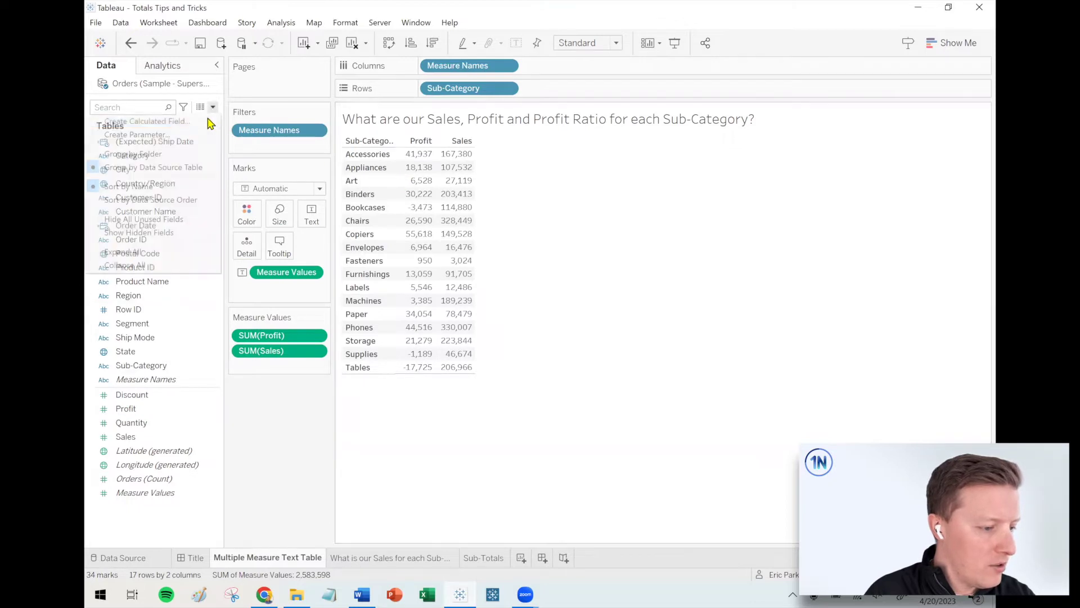
left_click(159, 179)
type("Profiut Rat")
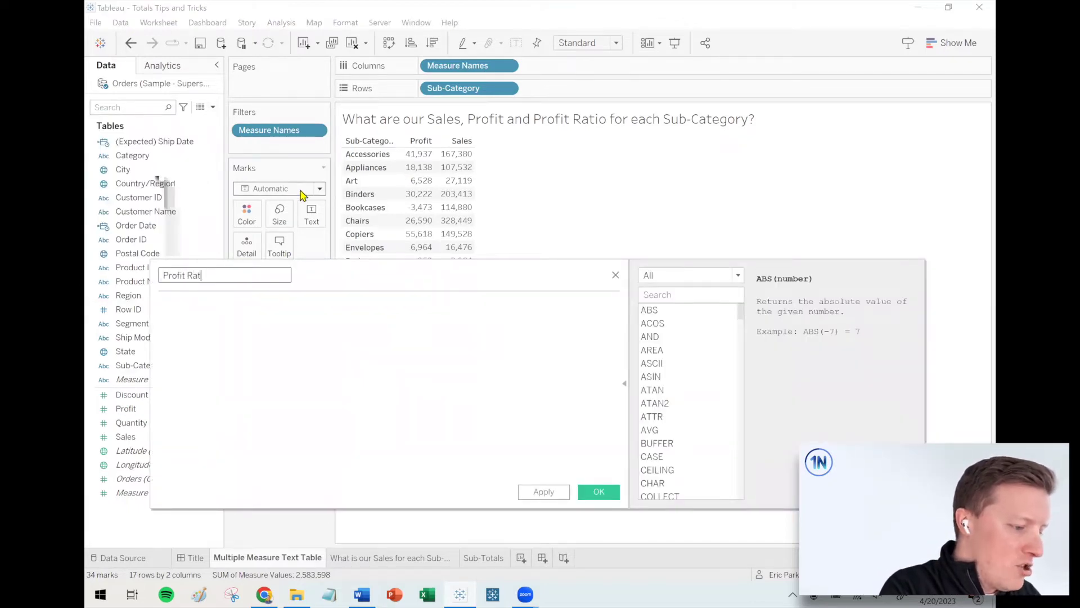
type("o")
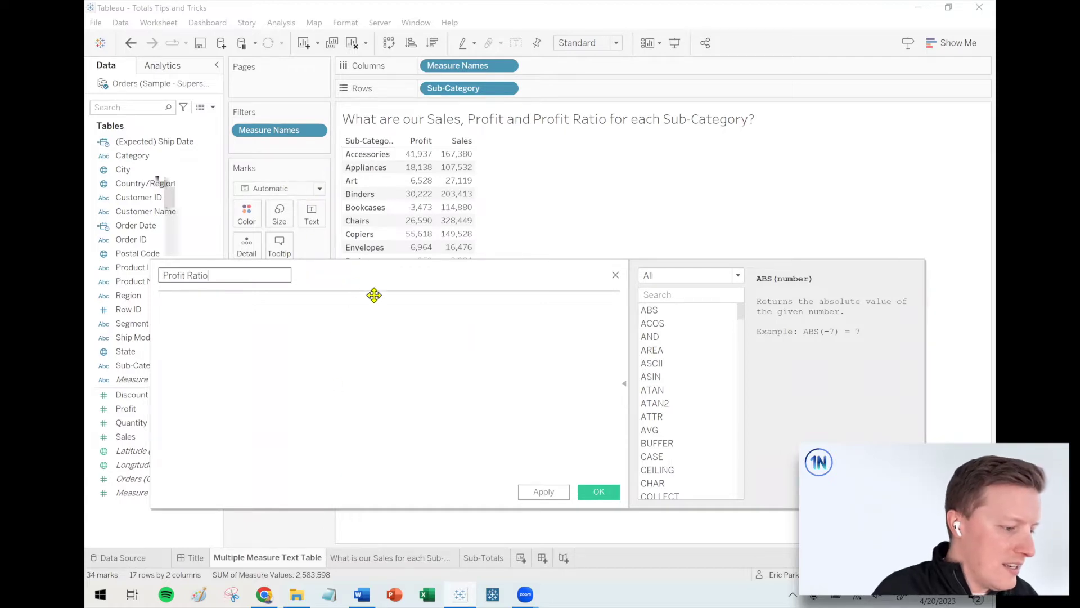
Define the Profit Ratio calculation as SUM([Profit]) / SUM([Sales])
left_click_drag(373, 290, 546, 330)
left_click_drag(281, 336, 617, 425)
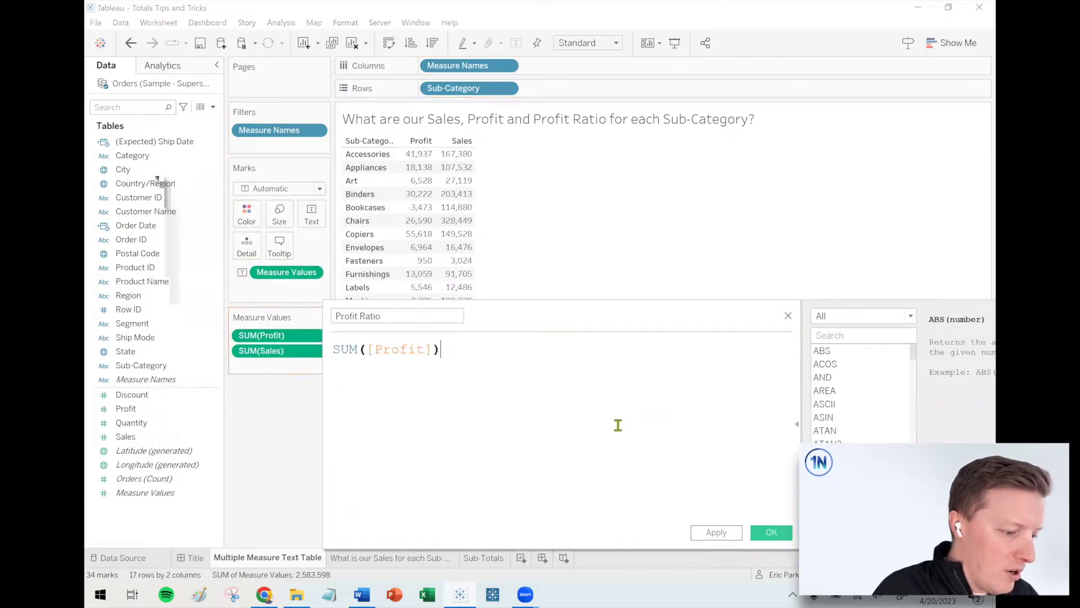
type("/")
left_click_drag(248, 351, 501, 405)
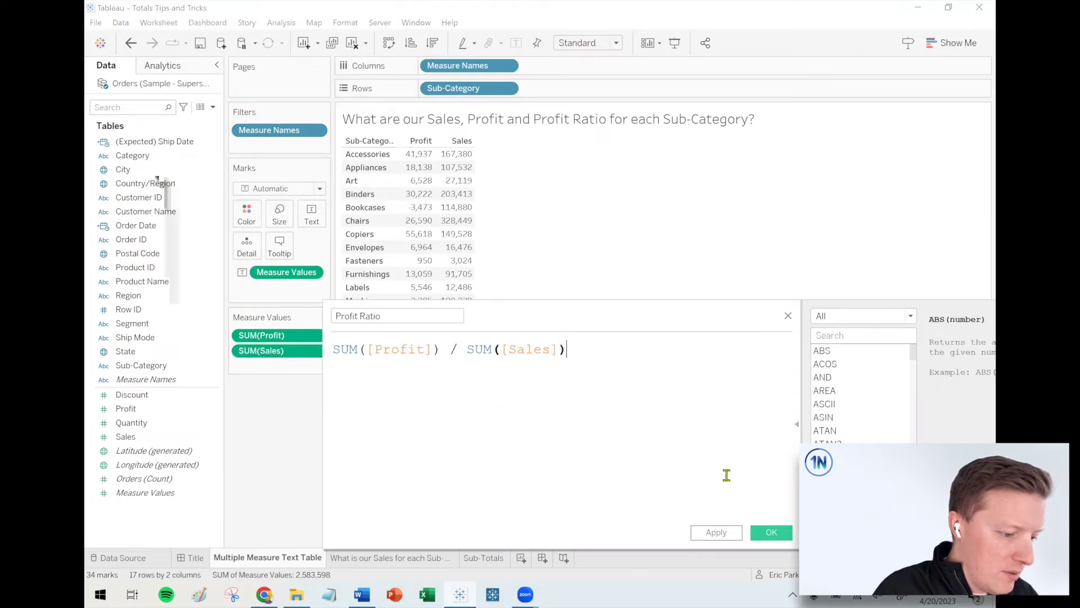
left_click(772, 532)
Give Profit Ratio a default Percentage format with 1 decimal and add it to the table
right_click(149, 423)
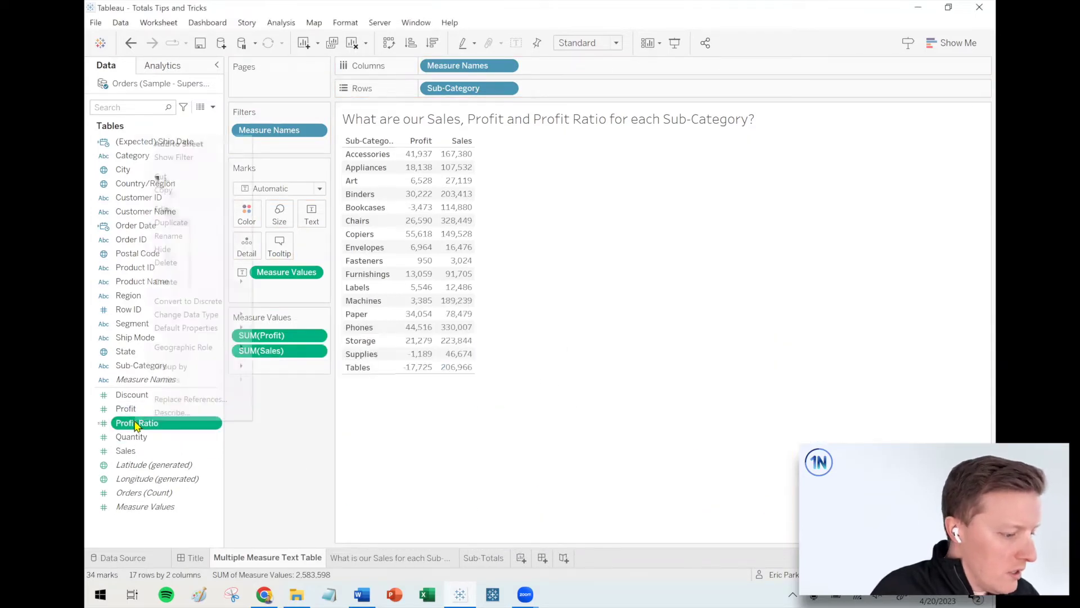
mouse_move(226, 331)
left_click(281, 353)
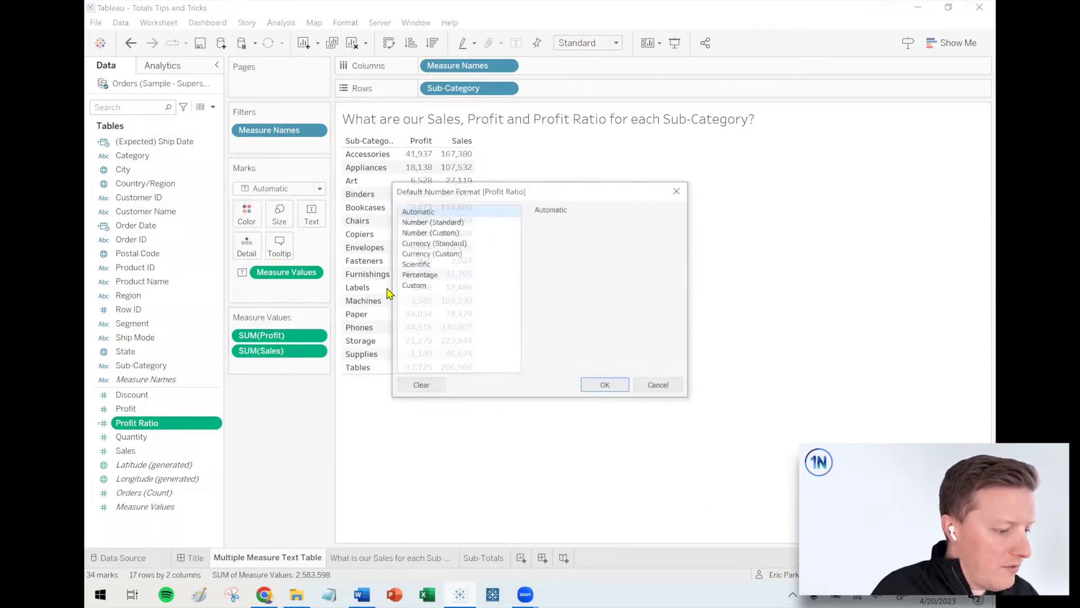
left_click(418, 274)
left_click(570, 240)
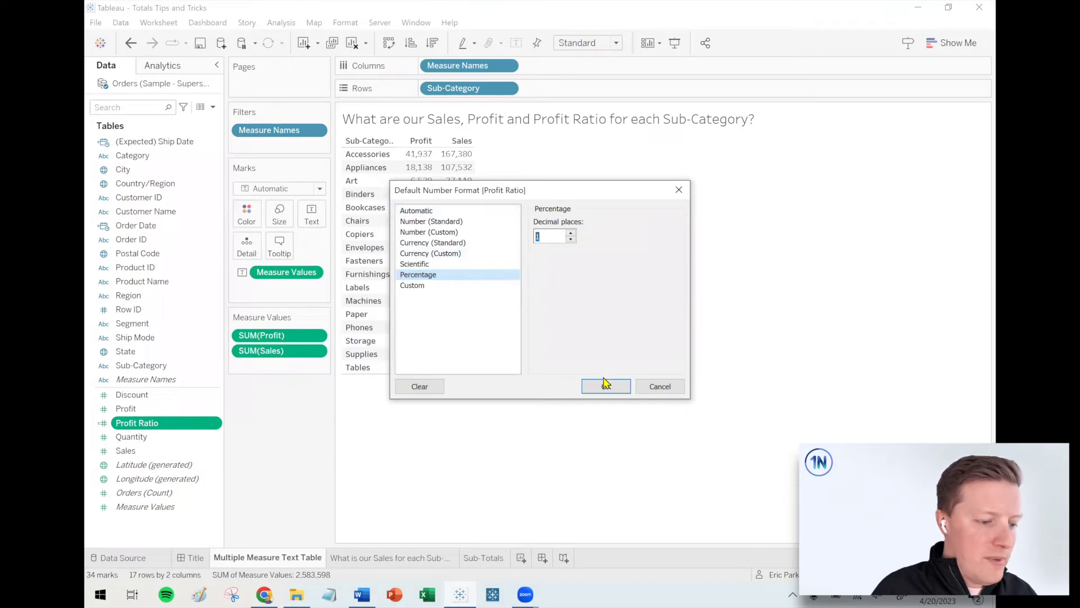
left_click(606, 386)
double_click(166, 423)
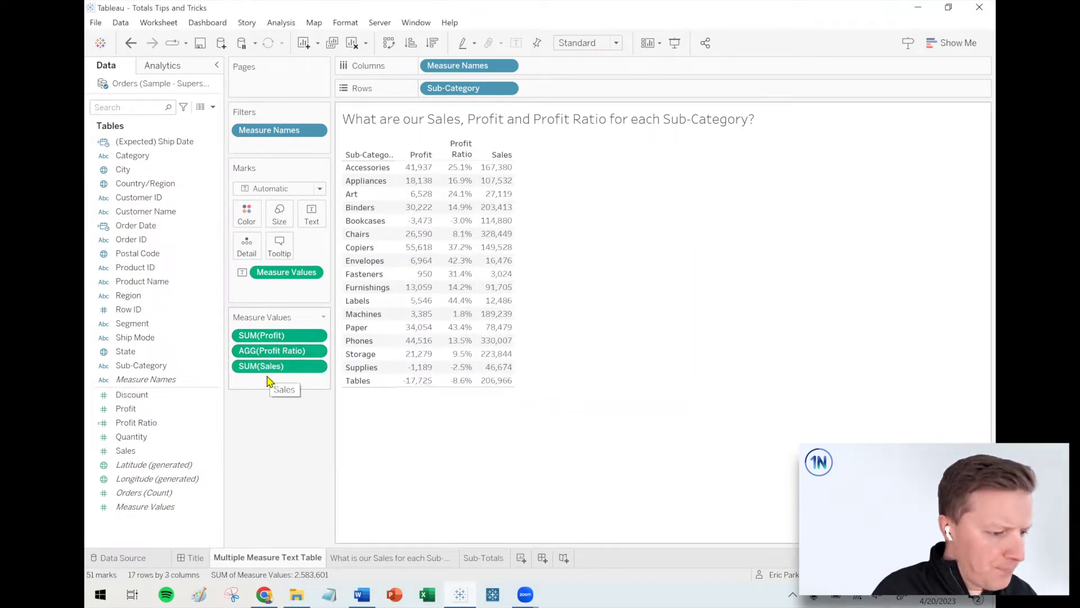
Order Sales before Profit Ratio and add a Grand Total row (Sales 2,297,201, Profit Ratio 12.5%)
left_click_drag(272, 369, 272, 344)
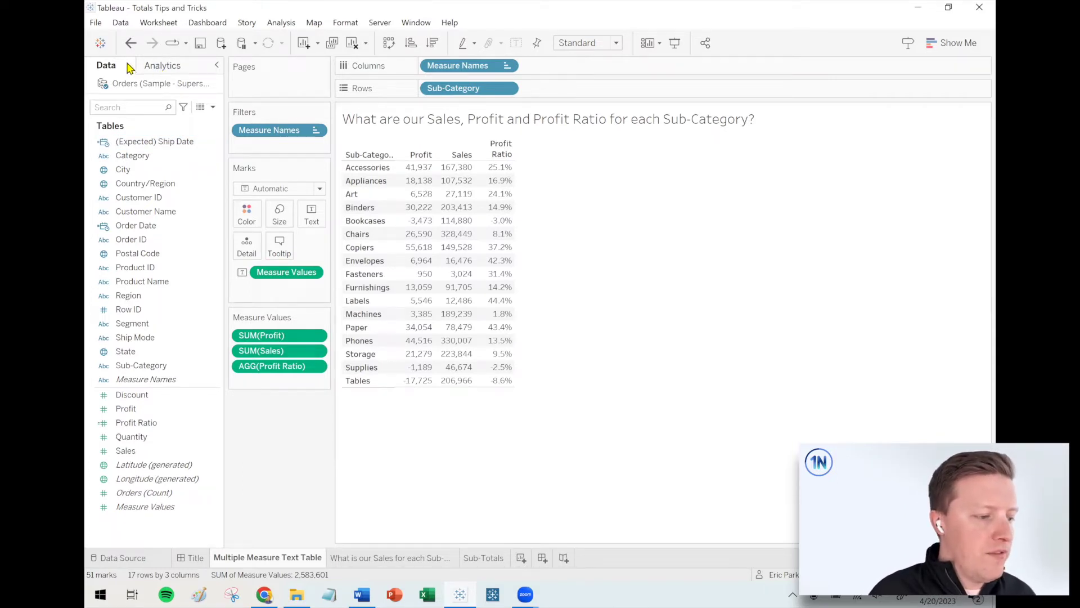
left_click(157, 71)
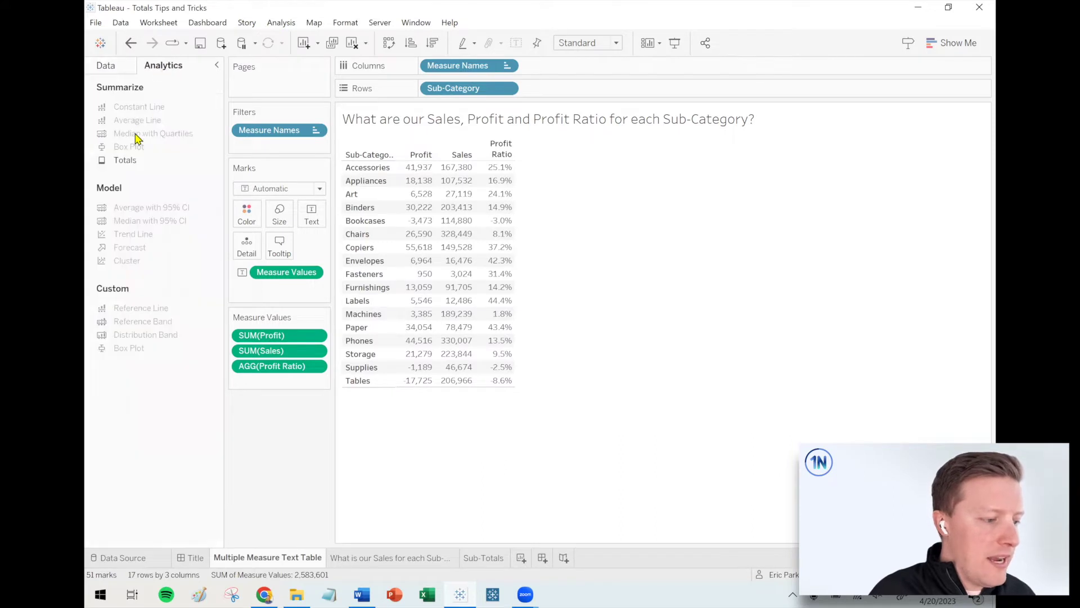
left_click_drag(128, 166, 559, 191)
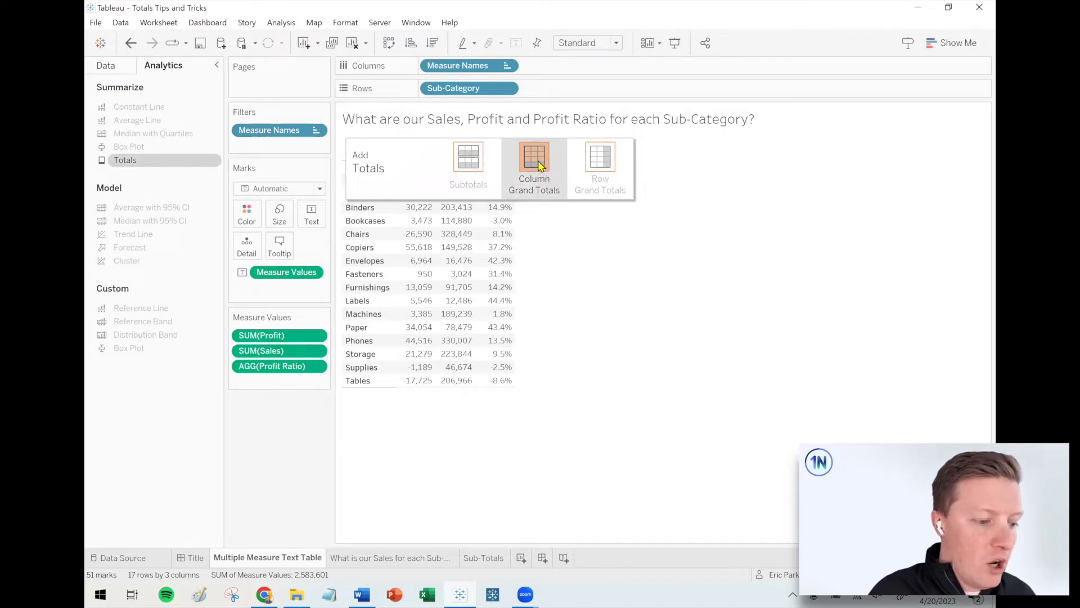
left_click_drag(539, 164, 539, 166)
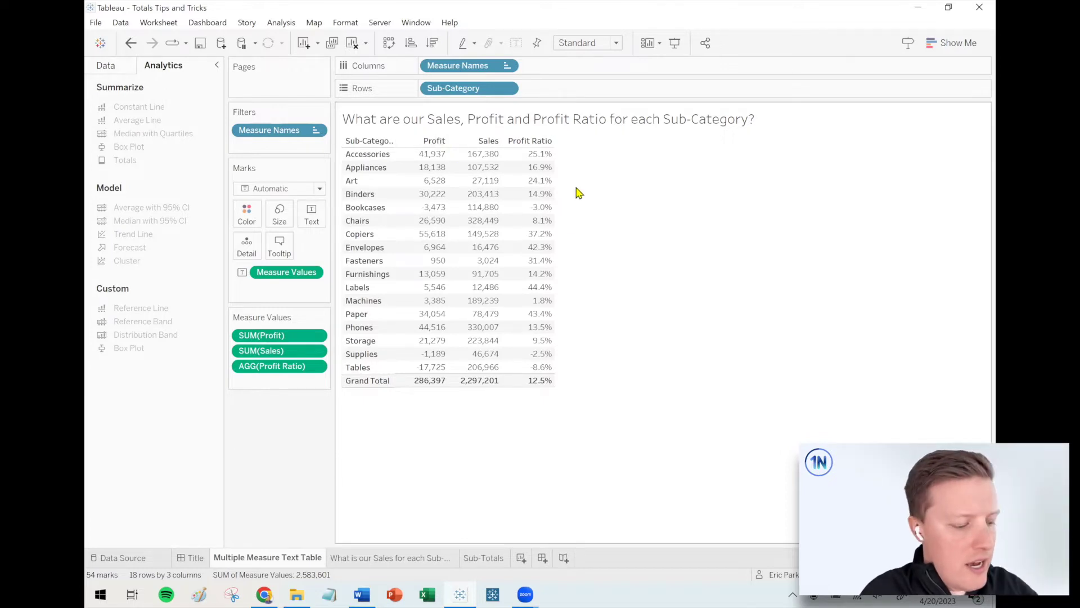
mouse_move(600, 206)
left_mouse_down()
mouse_move(564, 125)
mouse_move(558, 301)
mouse_move(589, 360)
mouse_move(629, 194)
left_mouse_up()
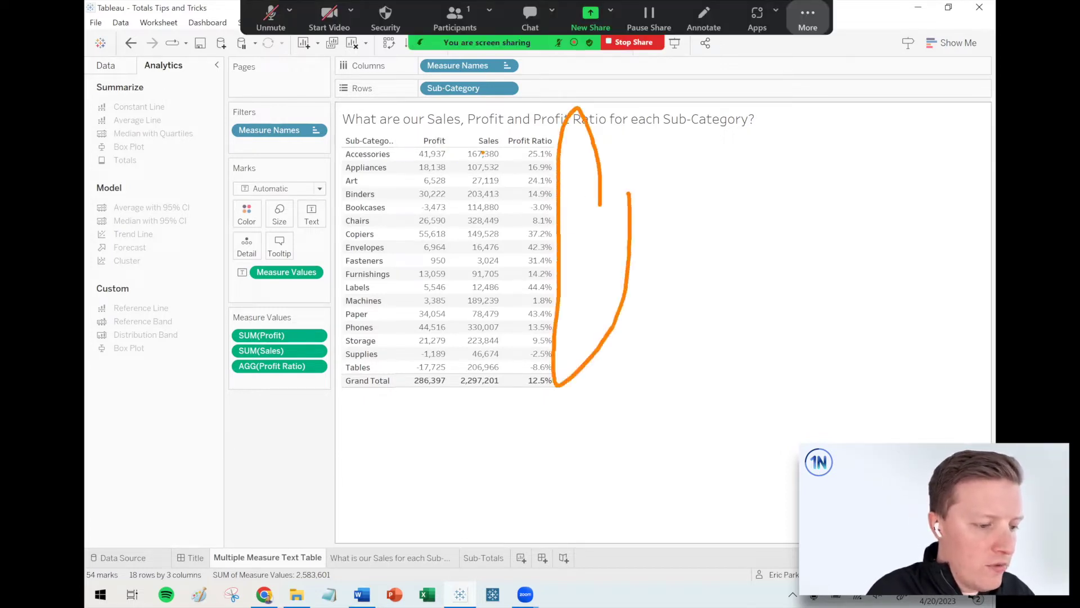
Switch to the empty 'What is our Sales for each Sub-Category and Region?' worksheet
mouse_move(451, 145)
left_mouse_down()
mouse_move(411, 144)
mouse_move(567, 164)
mouse_move(434, 137)
left_mouse_up()
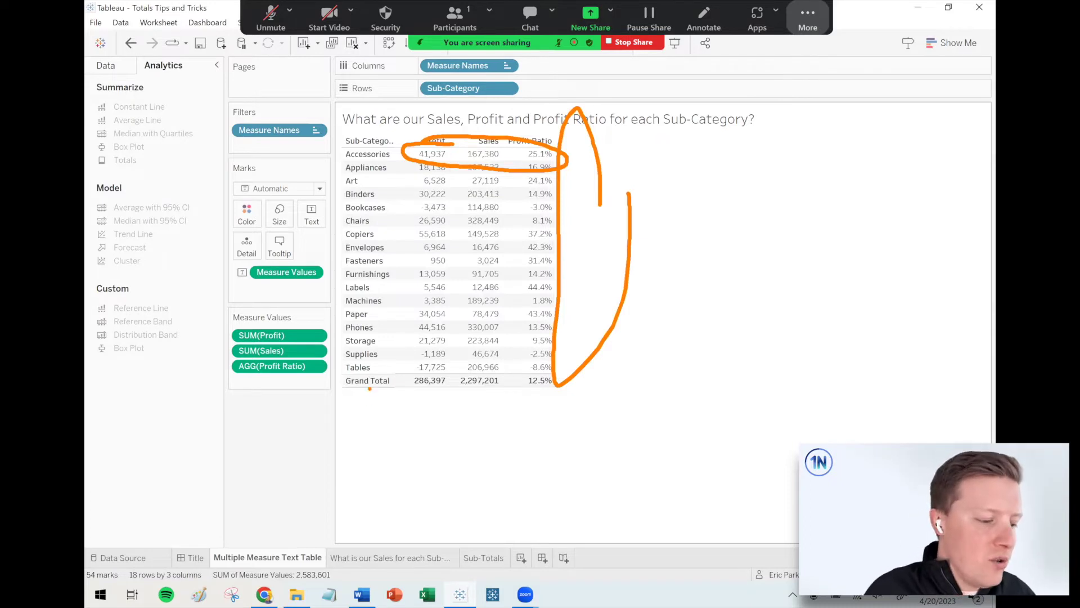
mouse_move(365, 373)
left_mouse_down()
mouse_move(594, 370)
mouse_move(547, 389)
mouse_move(326, 382)
mouse_move(372, 369)
left_mouse_up()
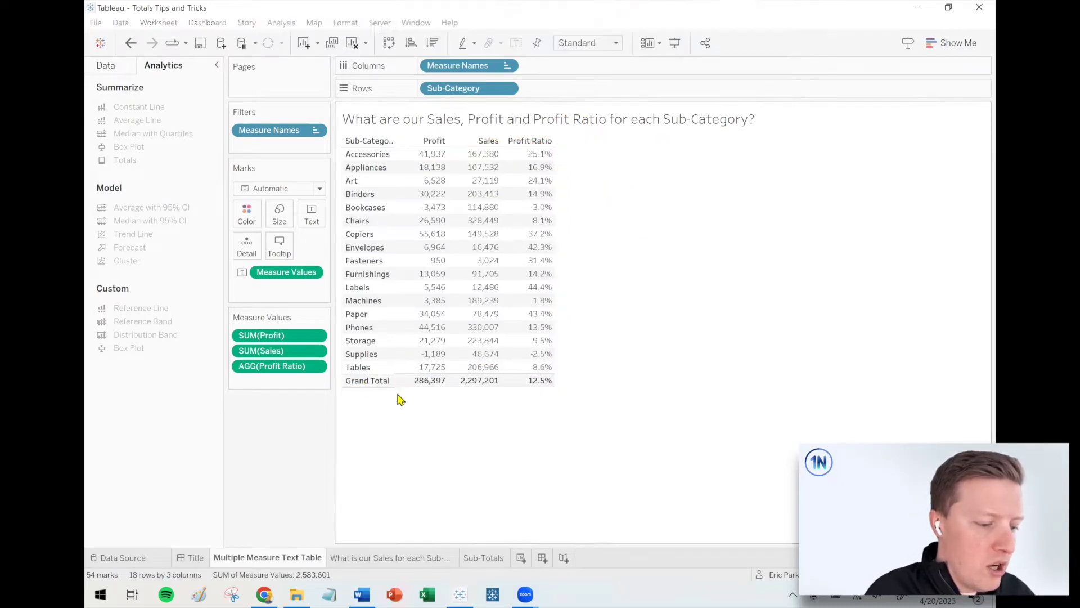
left_click(398, 558)
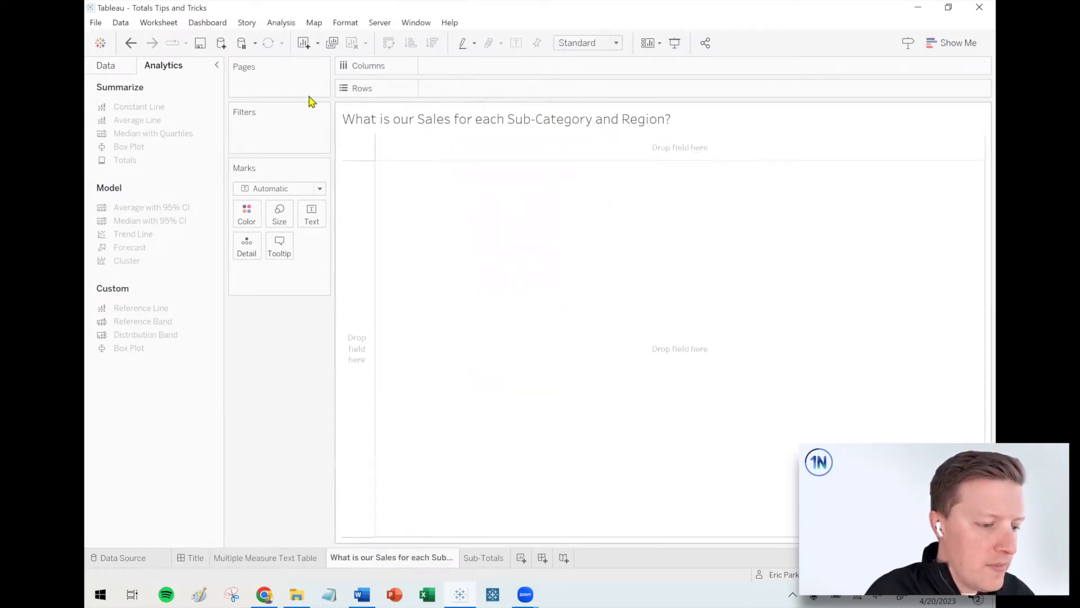
Build a Sales text table with Sub-Category rows and Central, East, South, West Region columns
left_click(101, 68)
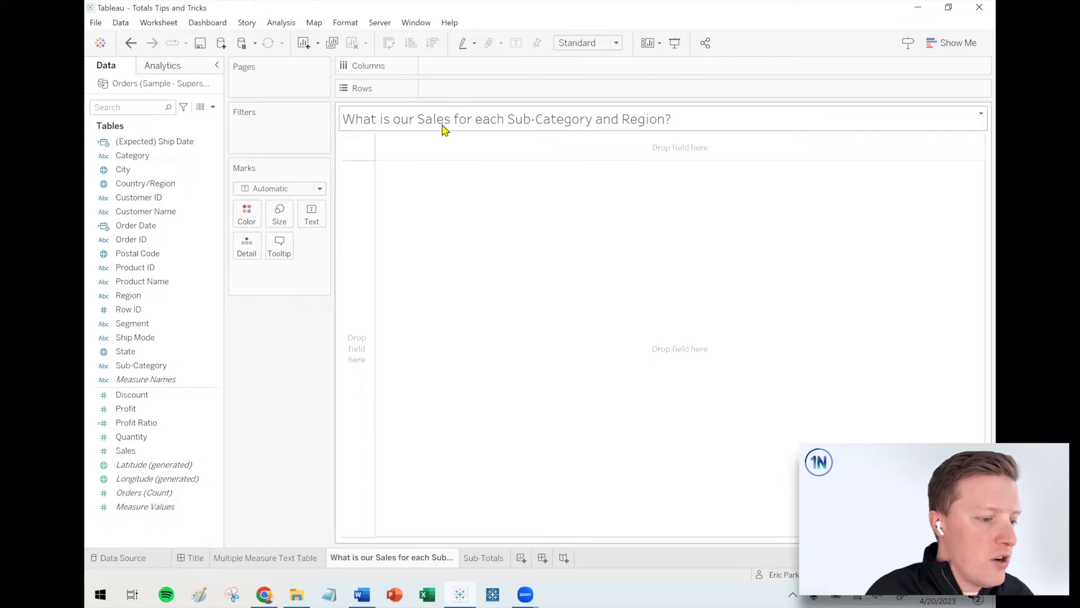
left_click_drag(127, 450, 309, 216)
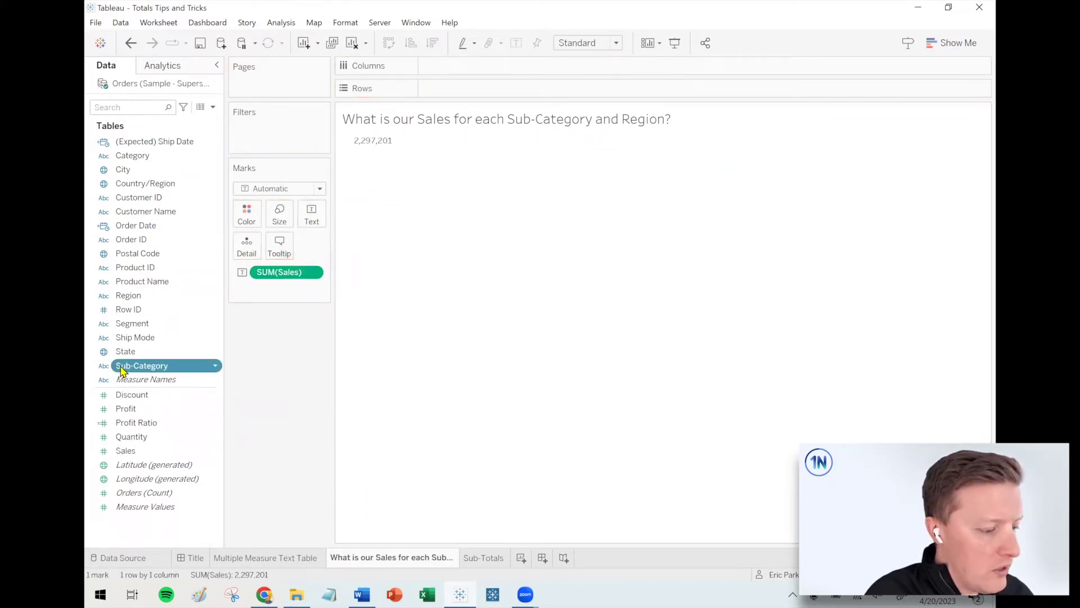
left_click_drag(121, 371, 483, 92)
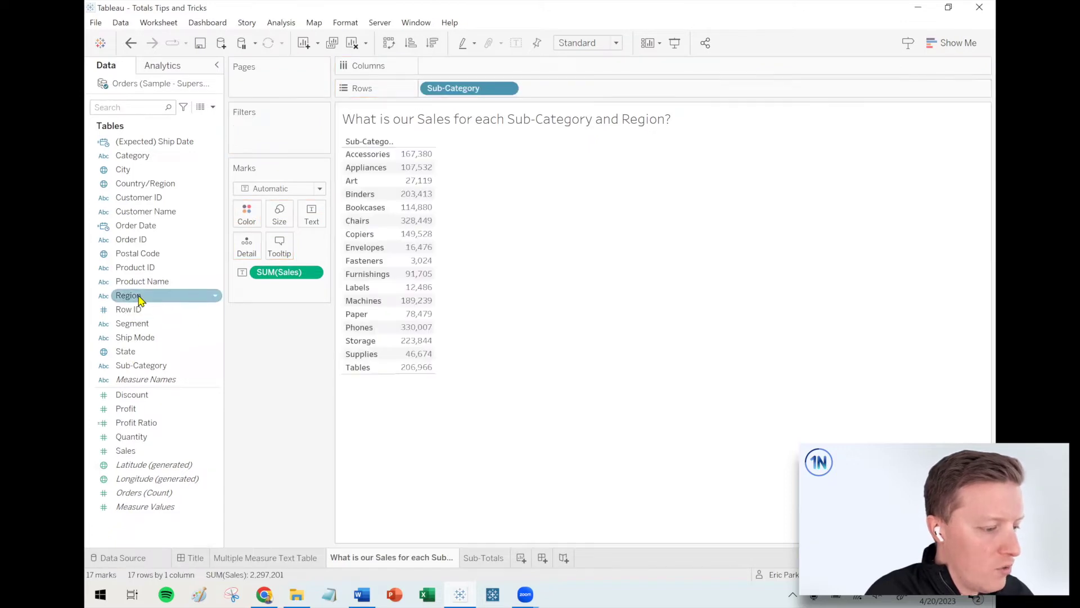
left_click_drag(140, 300, 447, 69)
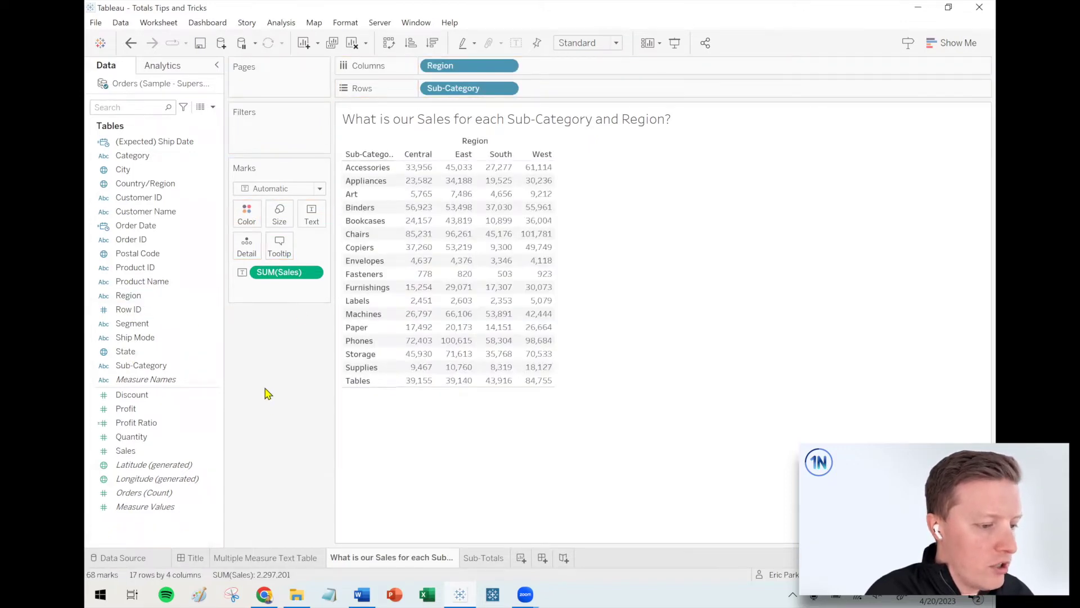
left_click(163, 66)
left_click_drag(118, 172, 223, 152)
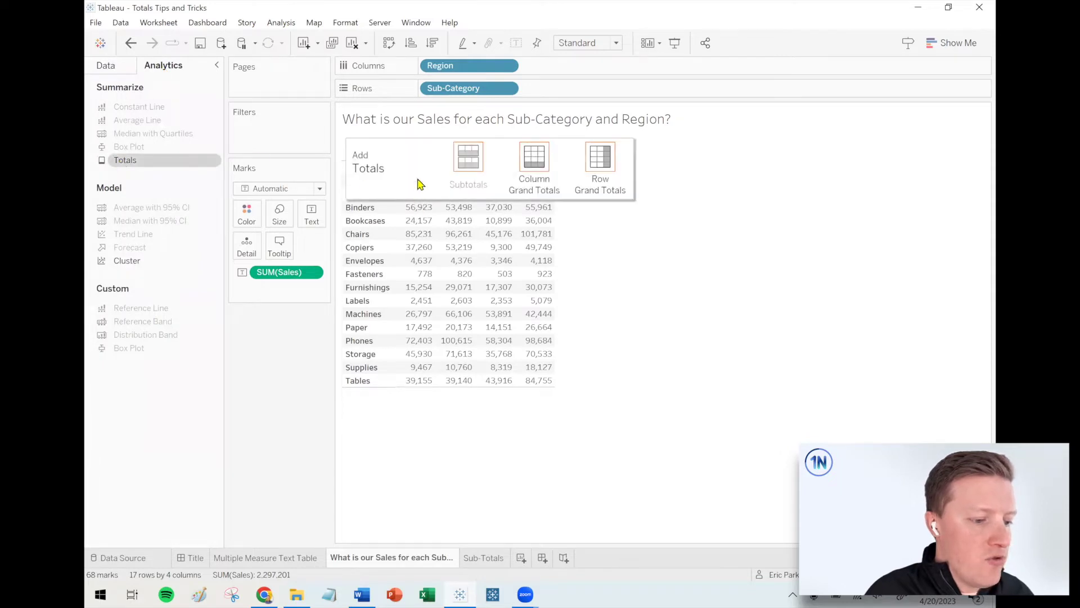
left_click_drag(534, 186, 606, 160)
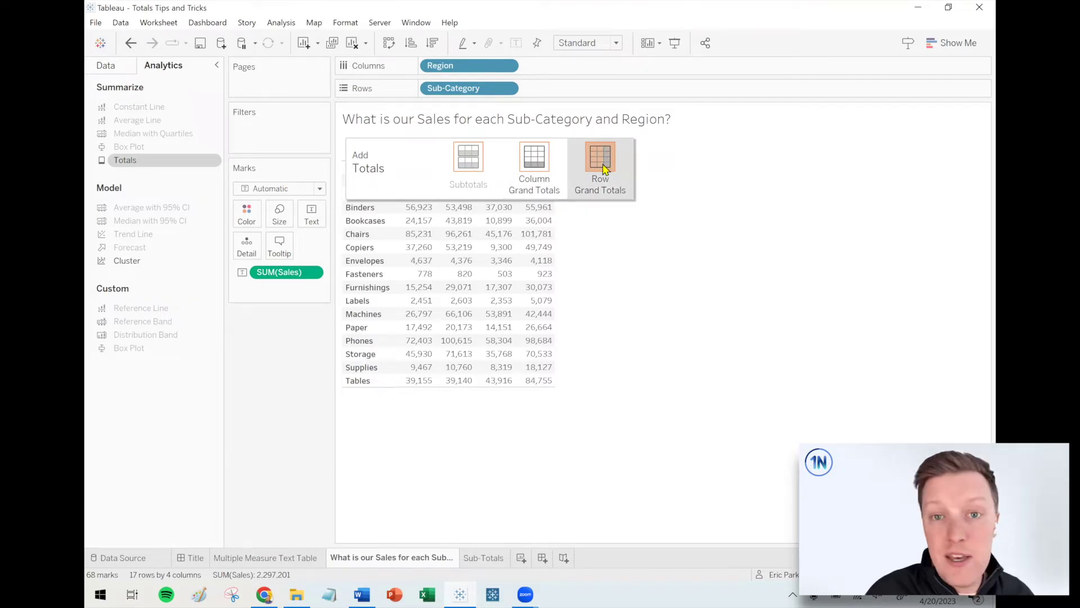
left_click_drag(605, 170, 543, 177)
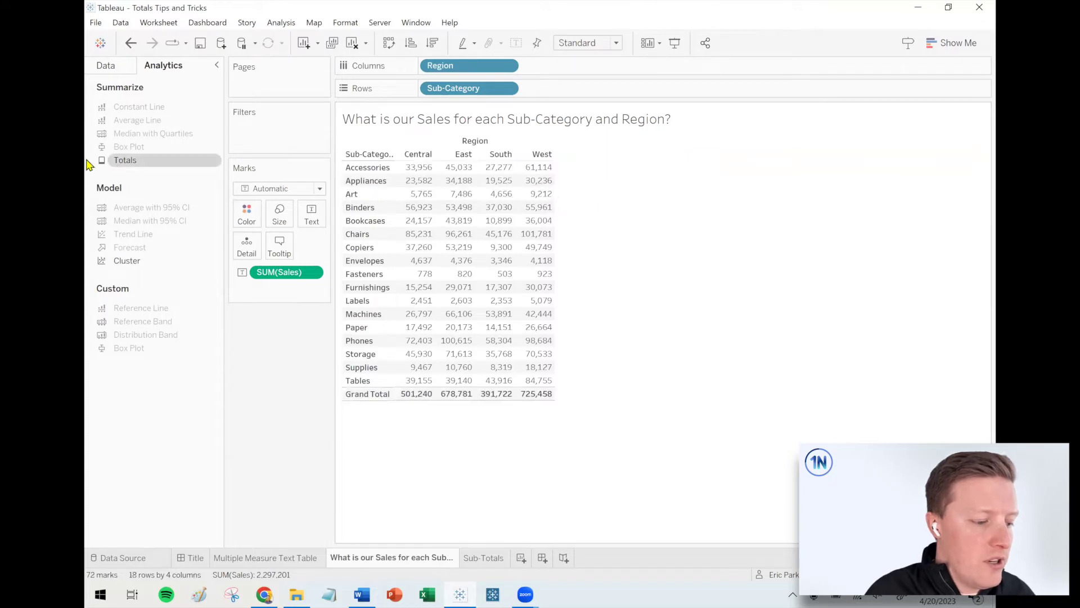
left_click_drag(177, 168, 596, 163)
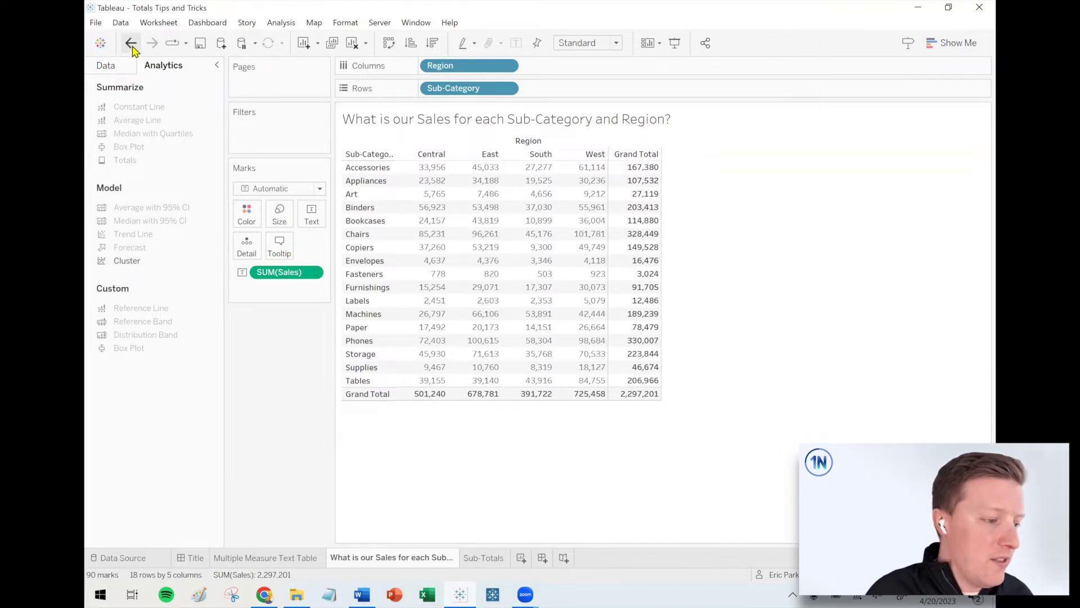
left_click(132, 45)
left_click(131, 45)
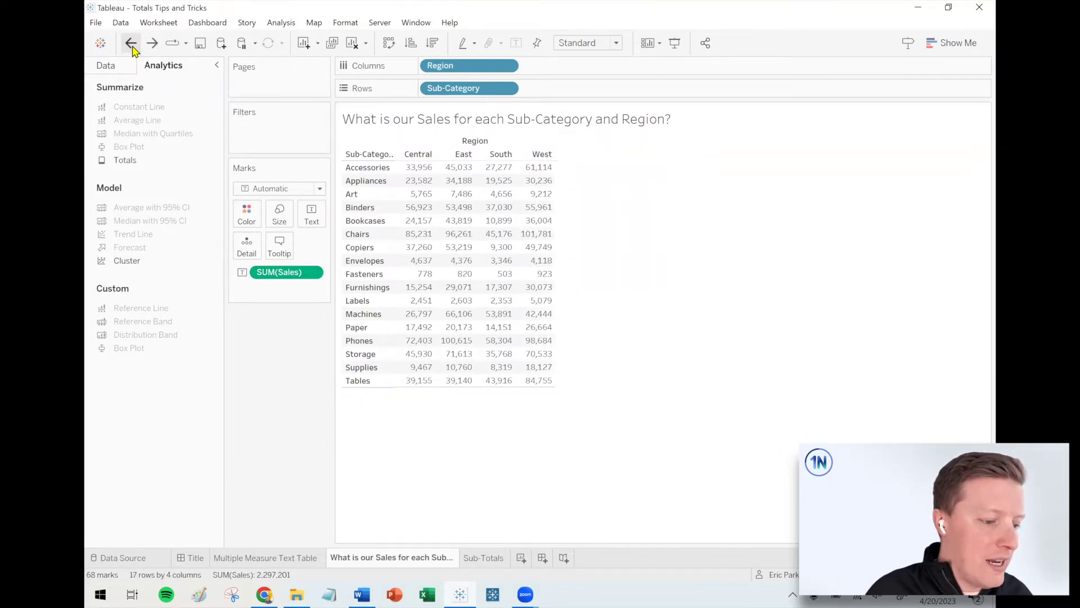
double_click(122, 164)
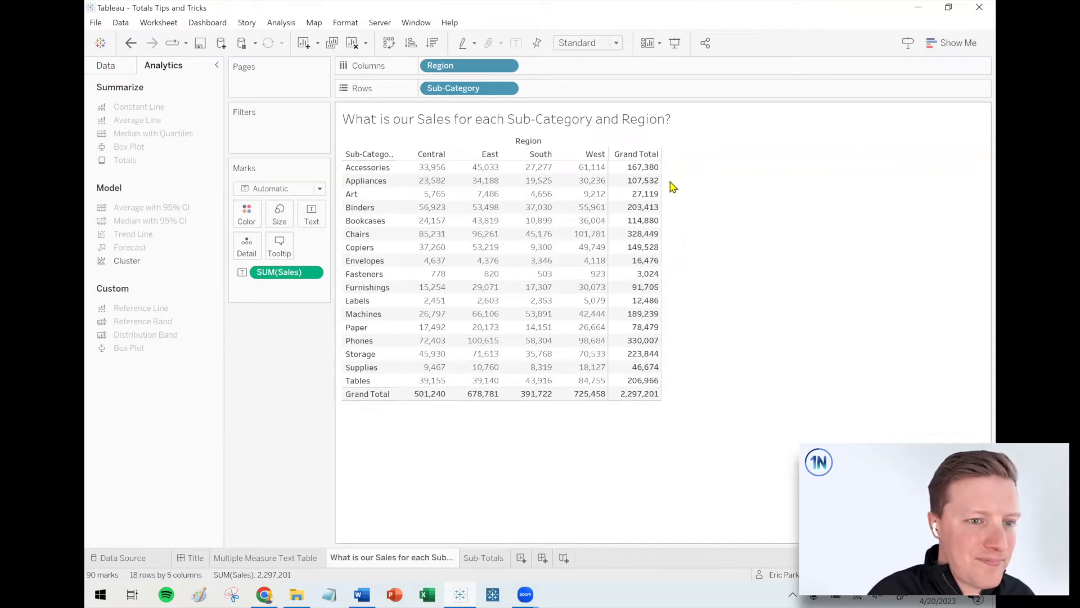
left_click(368, 396)
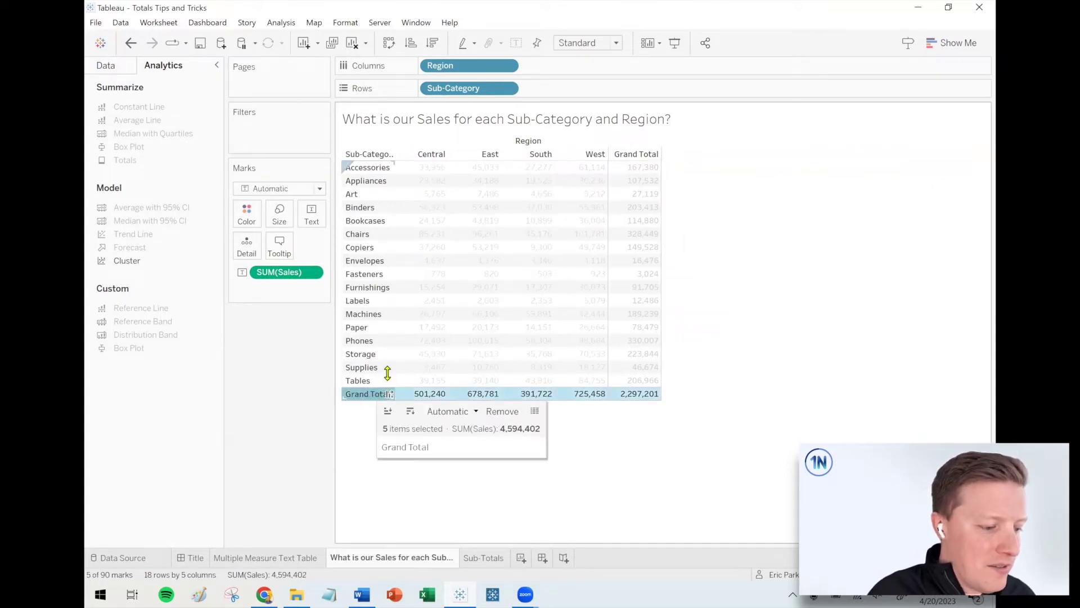
left_click(631, 154)
left_click(631, 156)
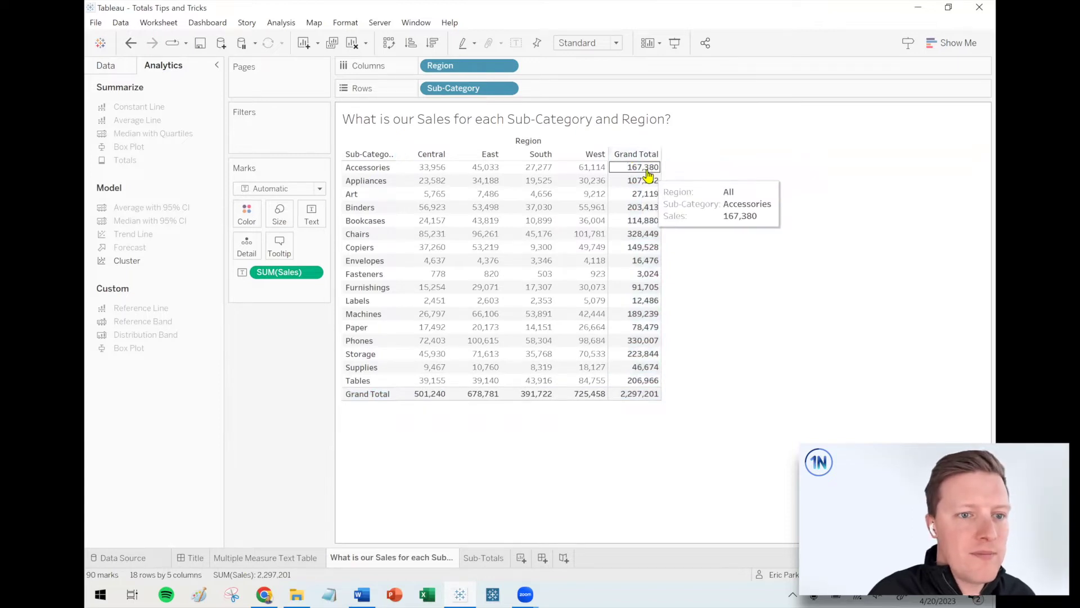
From the Orders field list, add Segment to Rows ahead of Sub-Category
left_click(106, 68)
mouse_move(346, 395)
left_mouse_down()
mouse_move(325, 366)
mouse_move(325, 178)
mouse_move(365, 148)
left_mouse_up()
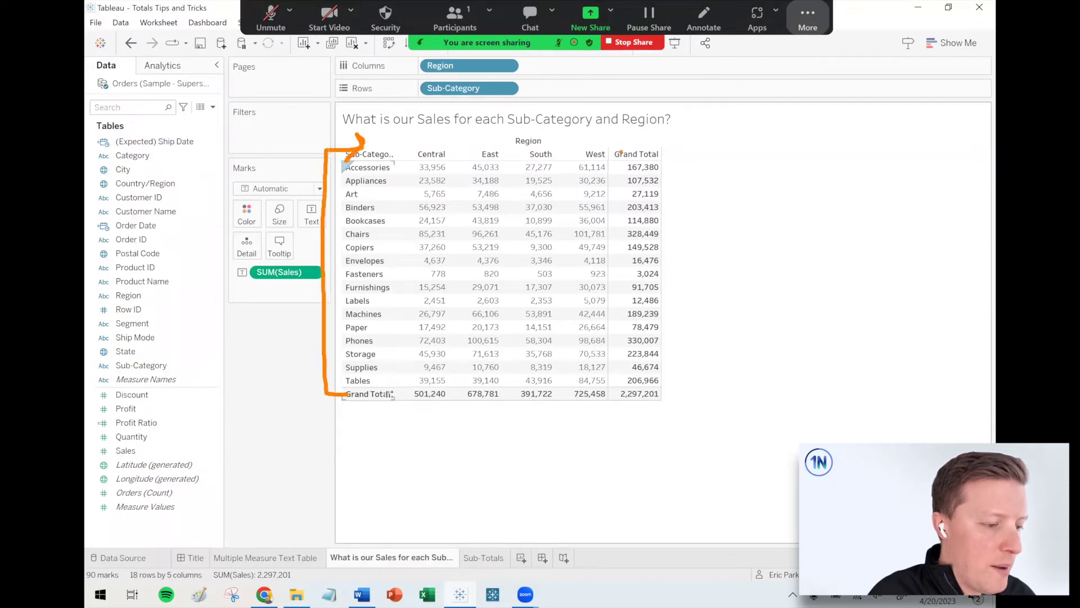
left_click_drag(645, 125, 385, 121)
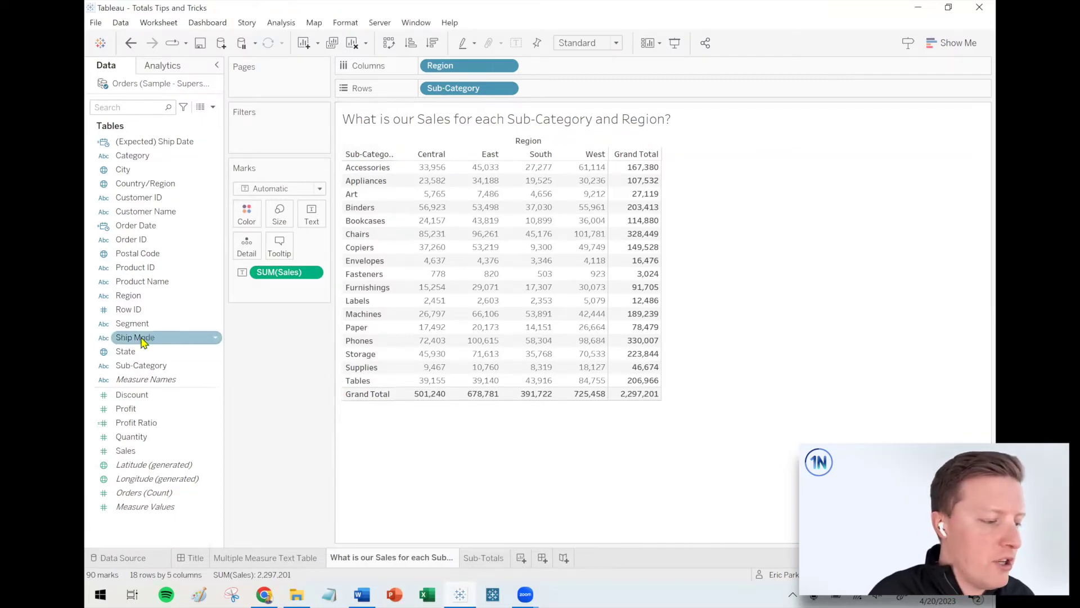
left_click(131, 325)
left_click_drag(123, 328, 426, 96)
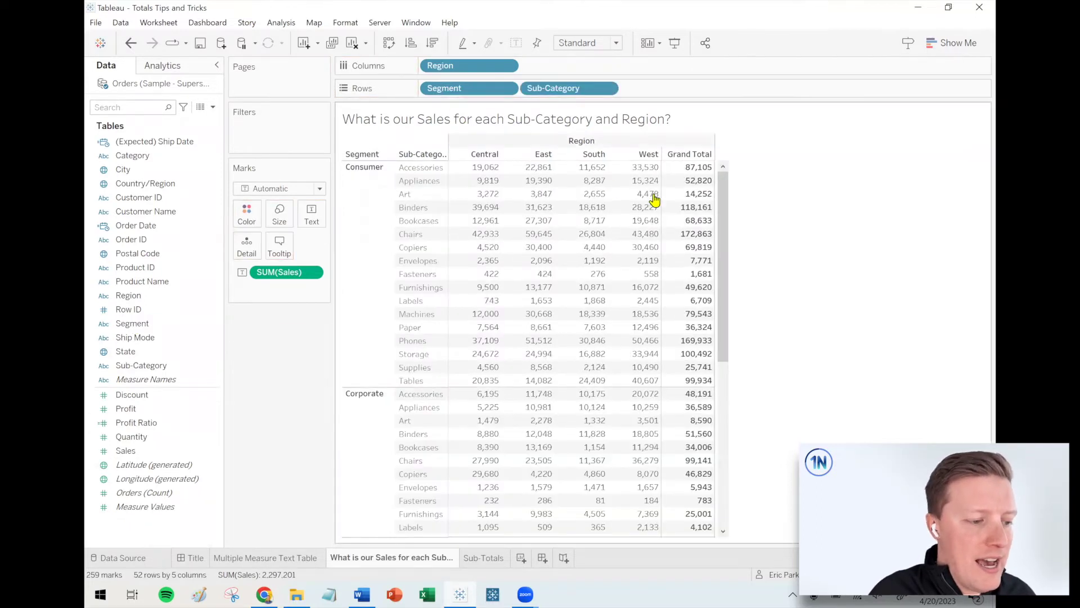
Scroll through the Consumer, Corporate and Home Office groups and select the Grand Total row
mouse_move(654, 200)
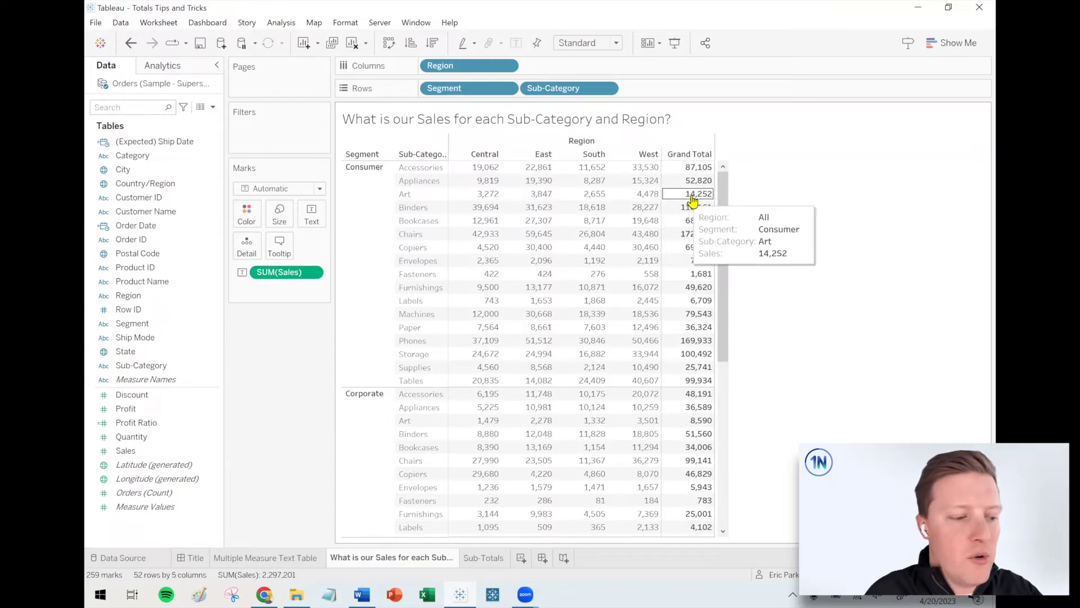
left_click_drag(725, 187, 724, 473)
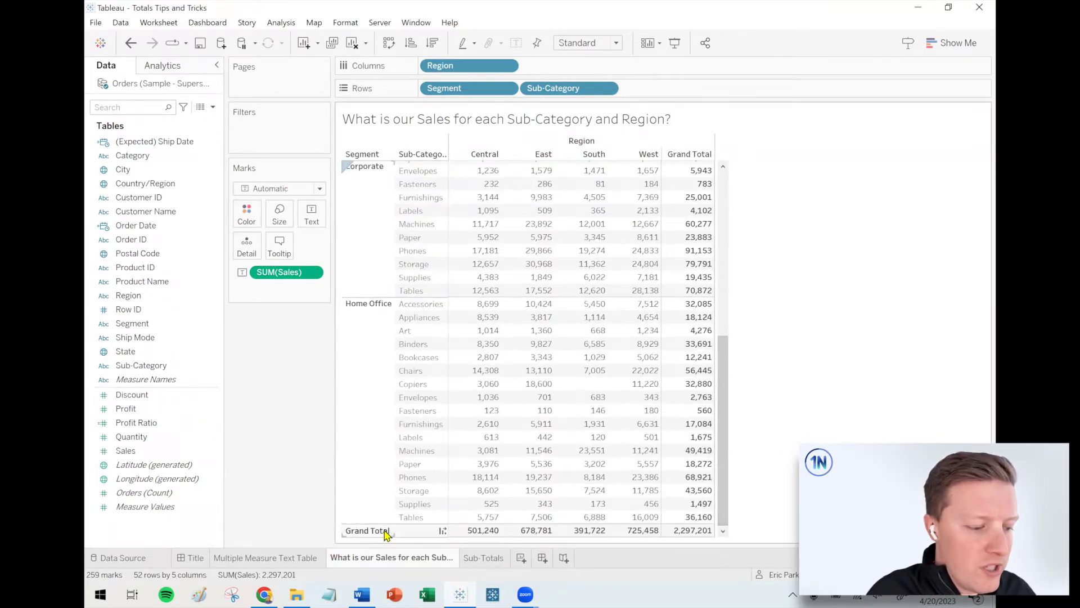
left_click(721, 220)
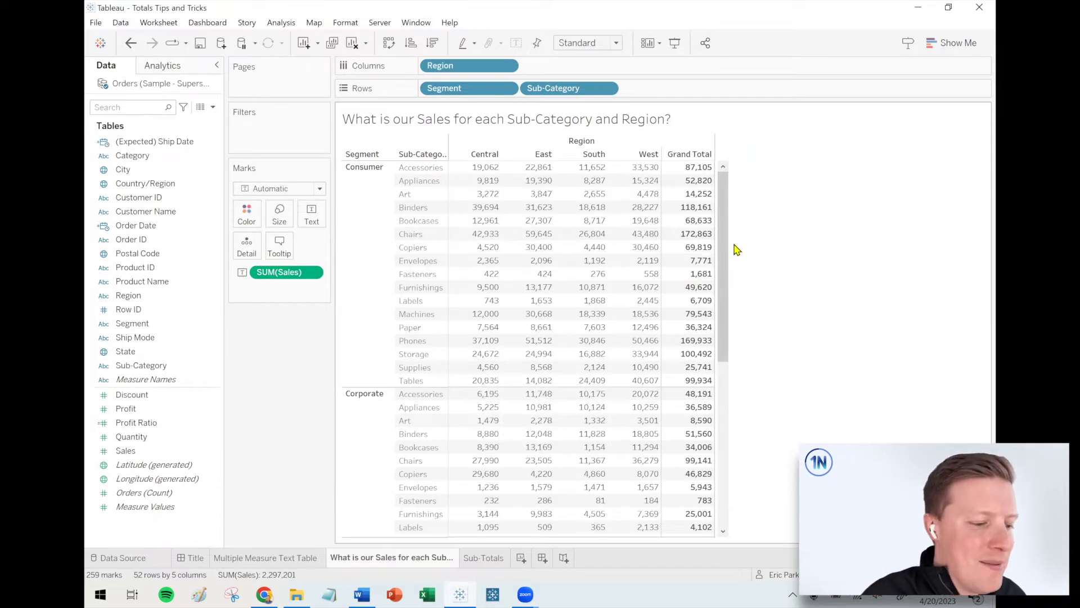
left_click_drag(727, 254, 726, 461)
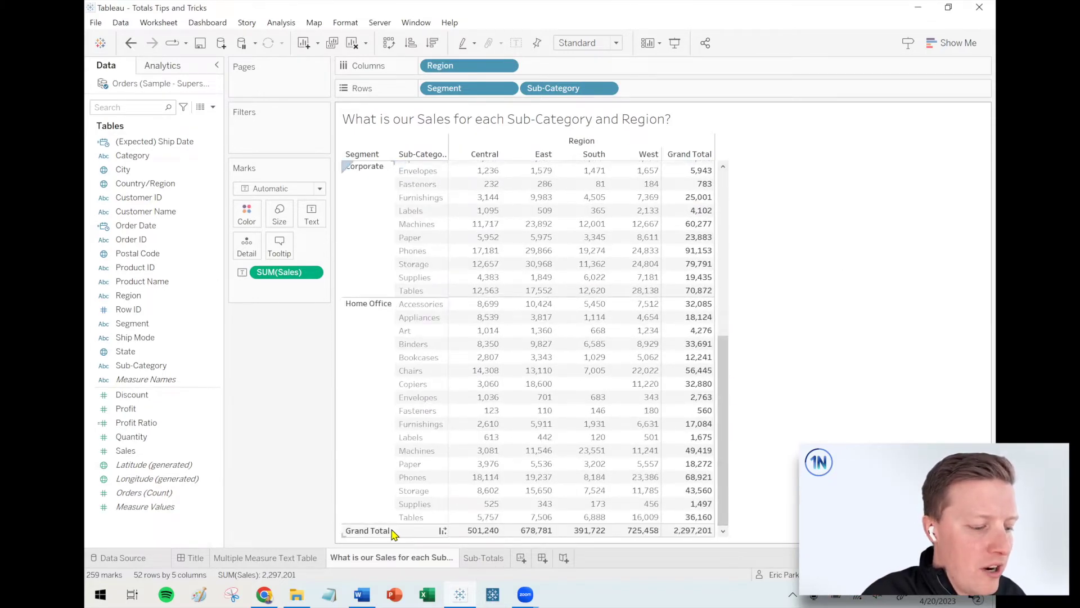
left_click(391, 531)
Move the Grand Total row (2,297,201) to the top, above the Consumer segment
right_click(386, 532)
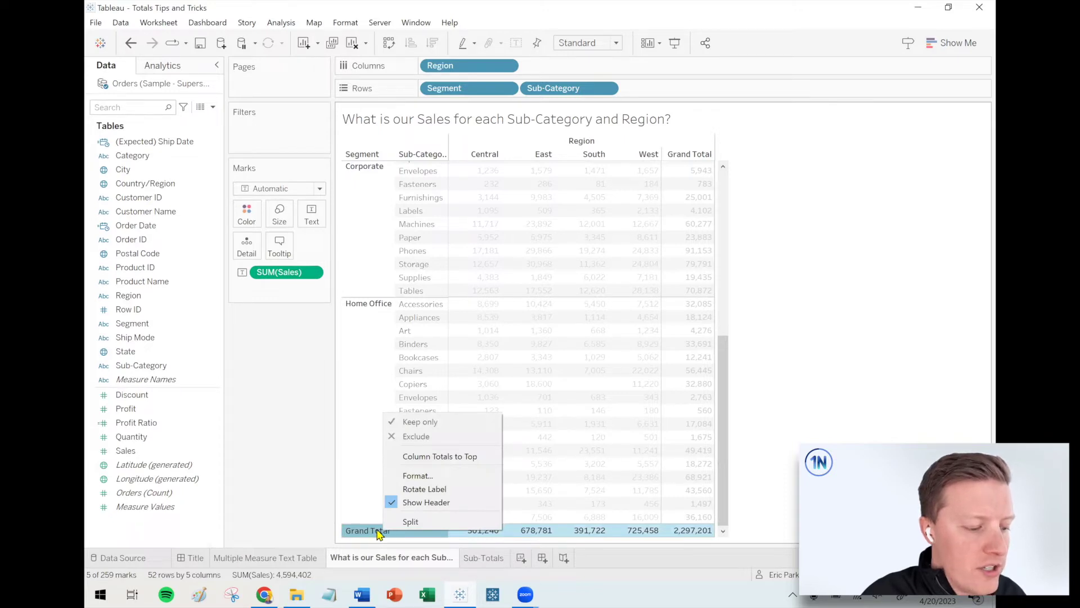
left_click(433, 456)
left_click_drag(721, 368, 790, 197)
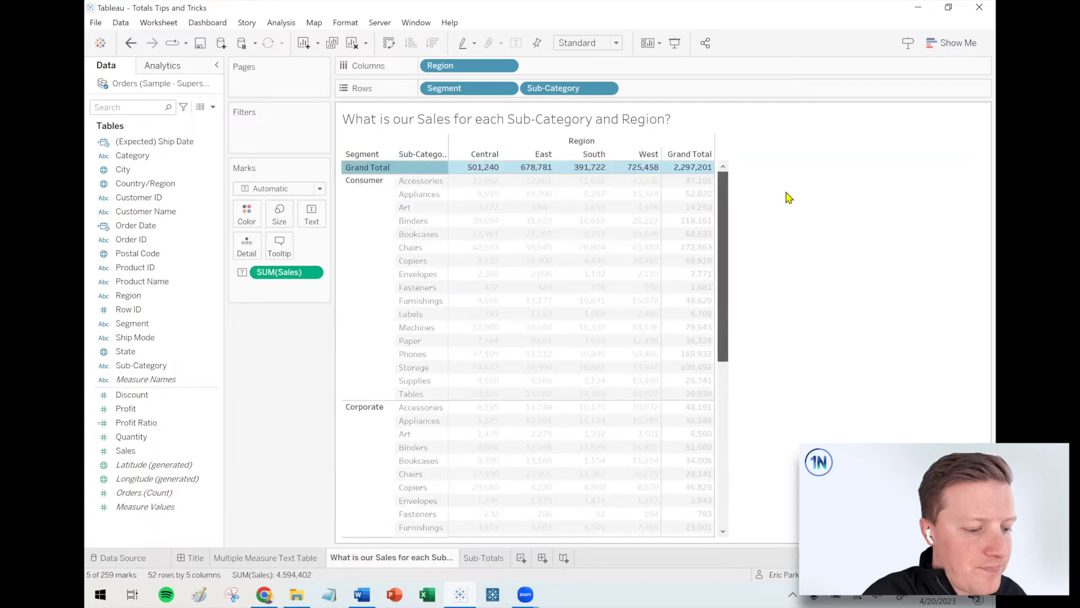
left_click(789, 198)
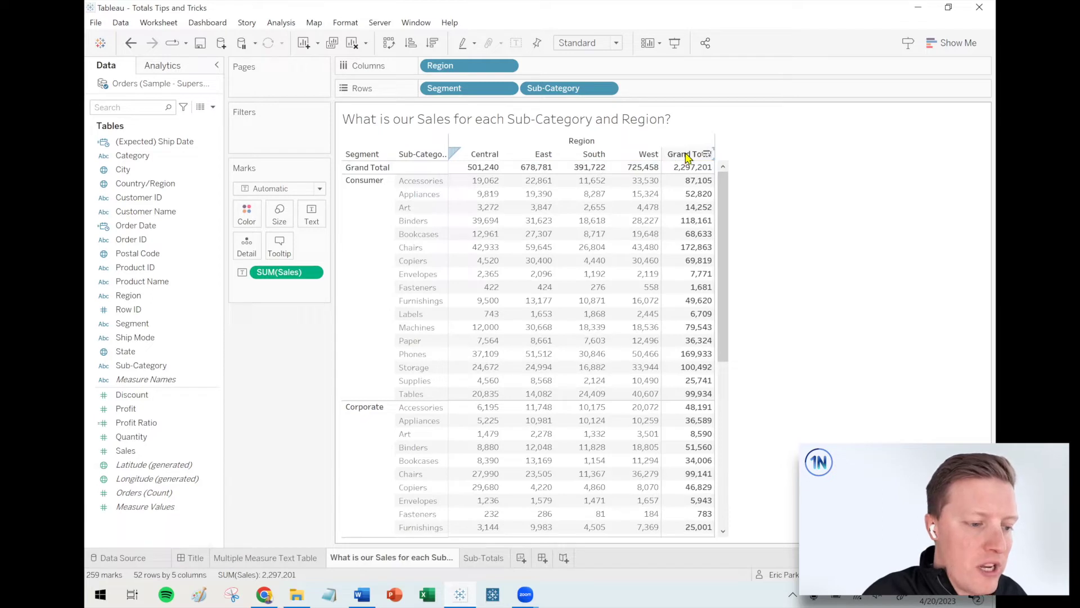
Shift the Grand Total column left, then remove it, leaving Central, East, South and West
right_click(687, 156)
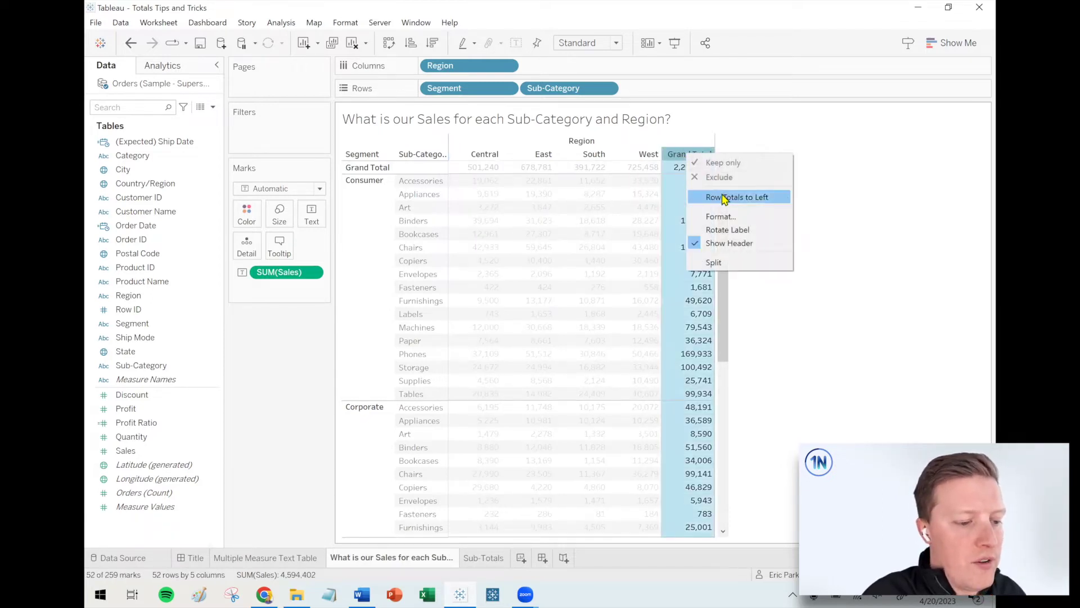
left_click(726, 197)
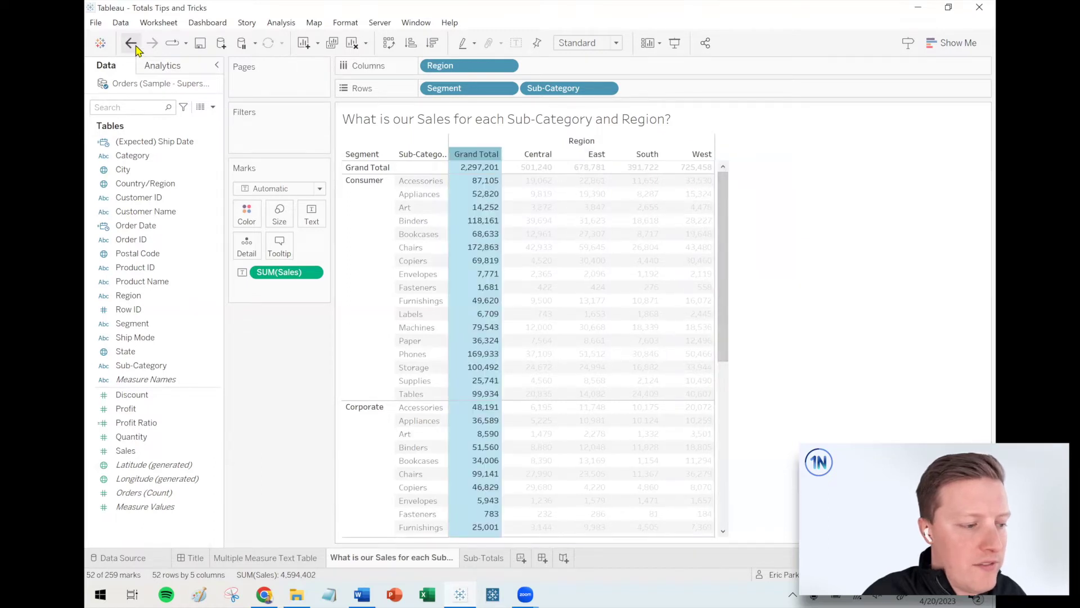
left_click(812, 198)
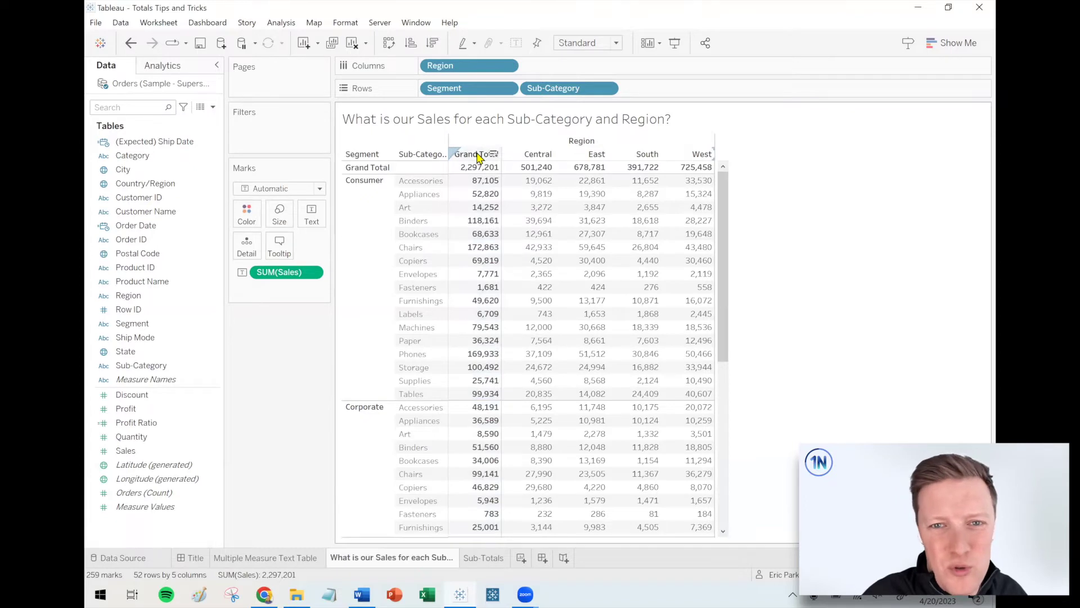
left_click(479, 157)
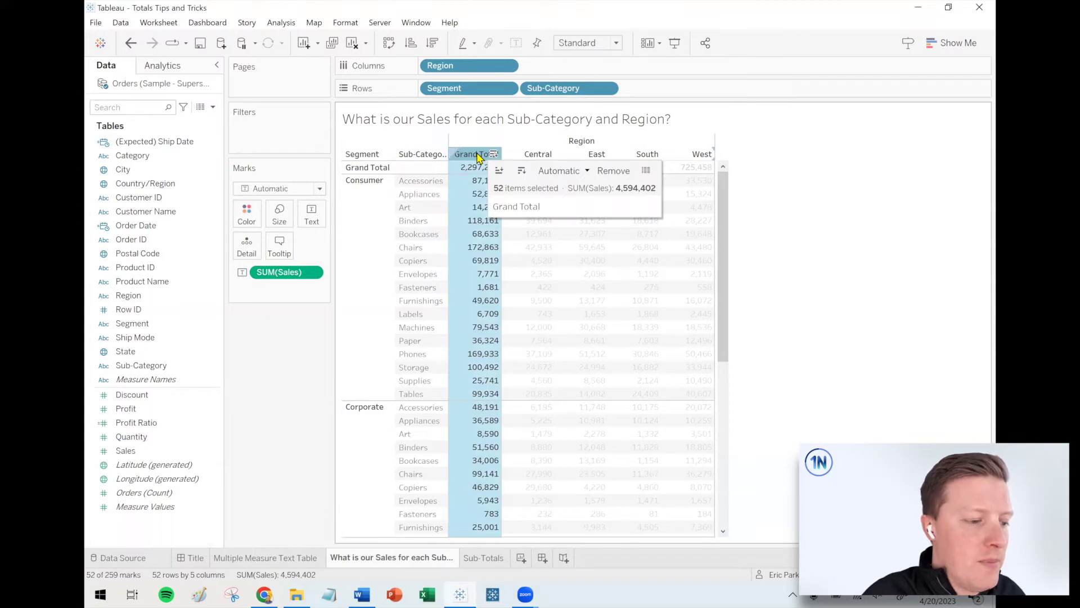
left_click(608, 176)
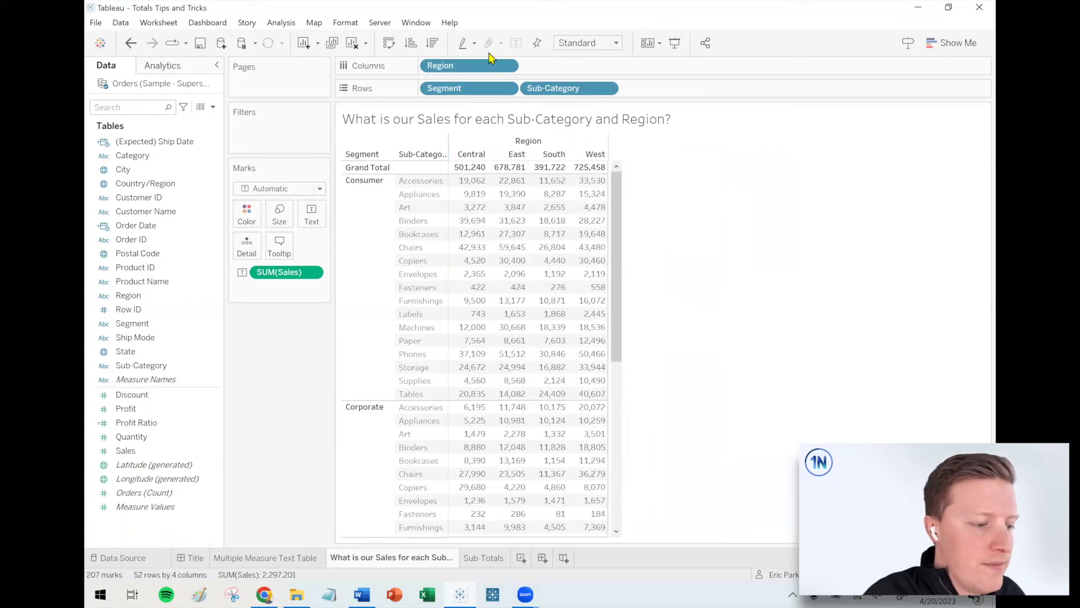
left_click(163, 65)
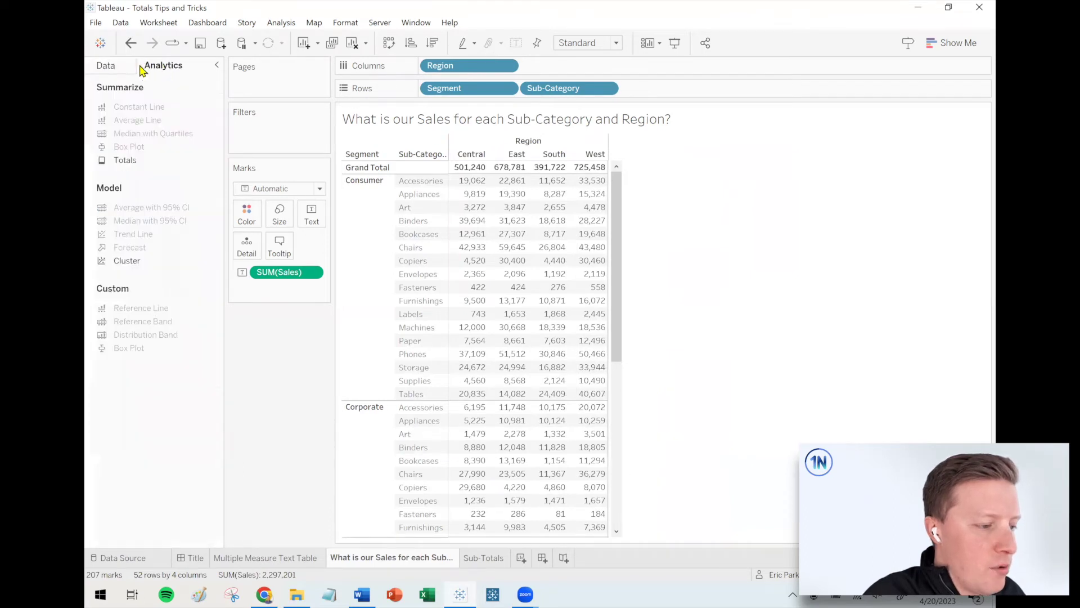
left_click(112, 68)
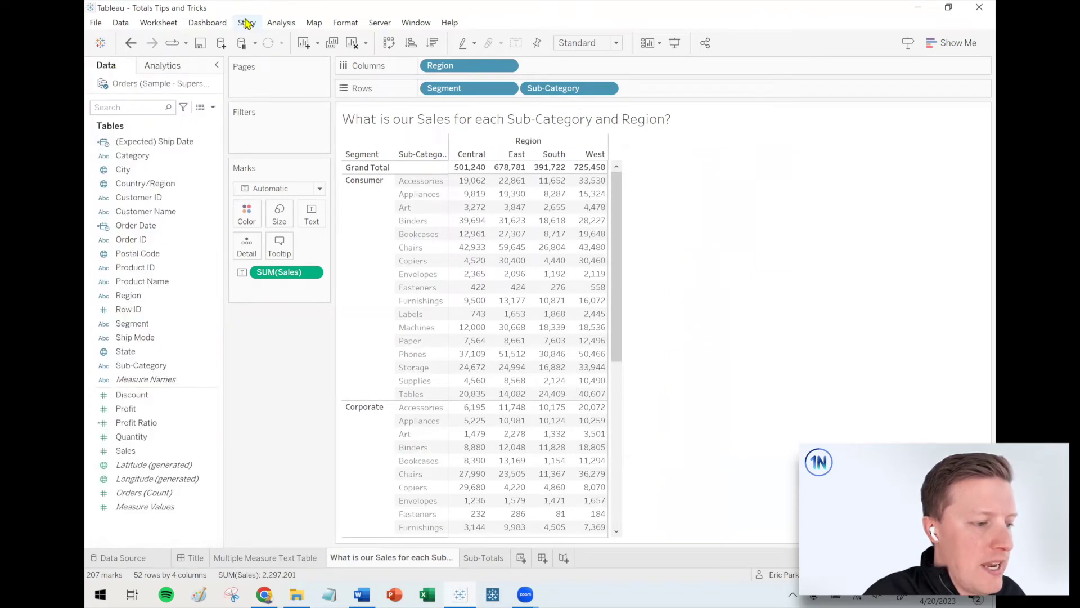
left_click(286, 25)
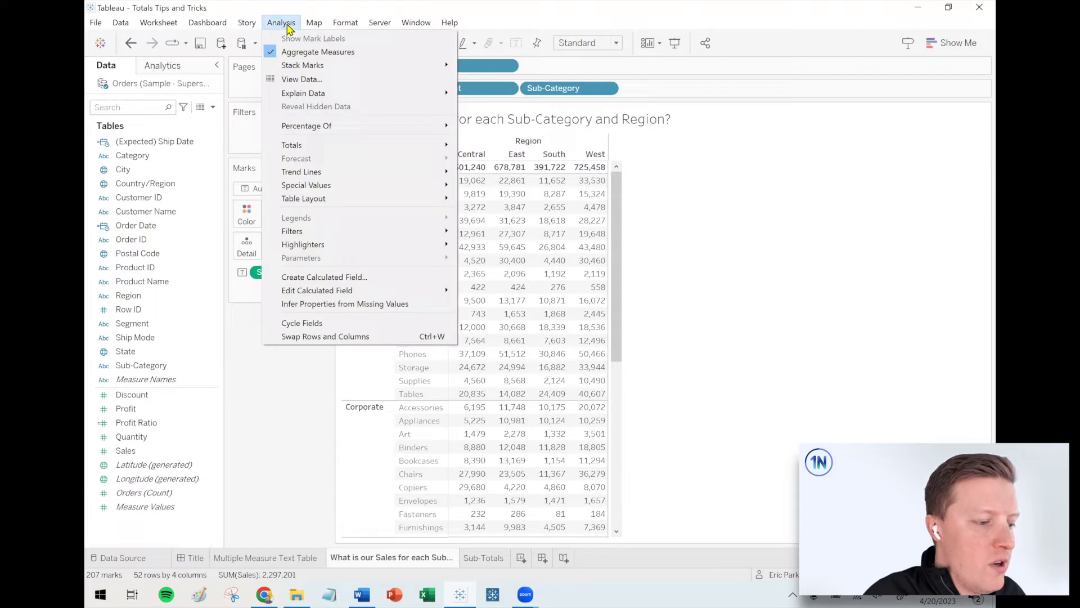
mouse_move(343, 145)
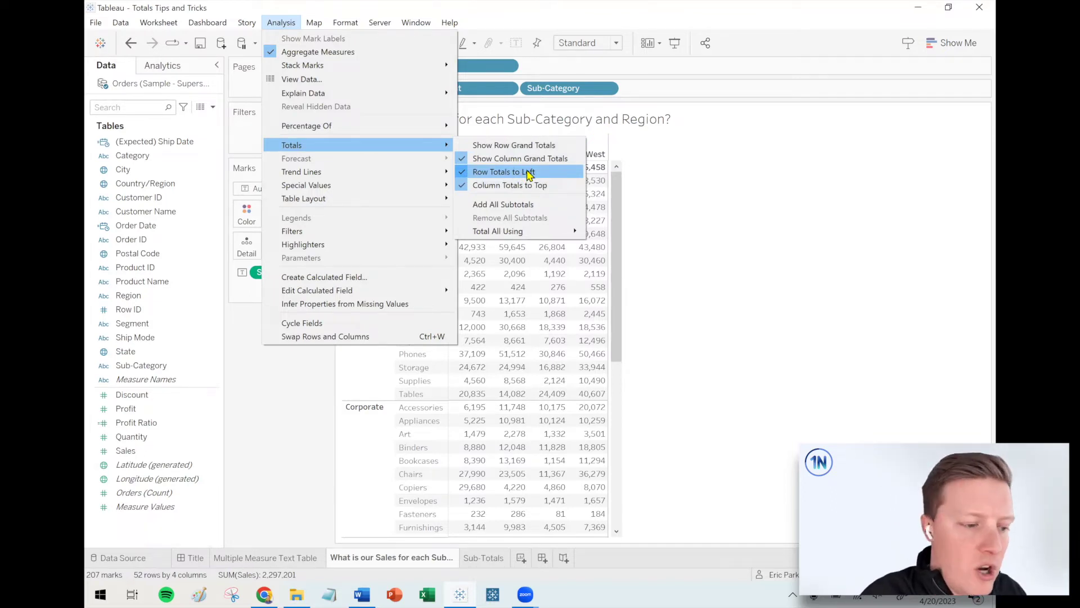
key("Escape")
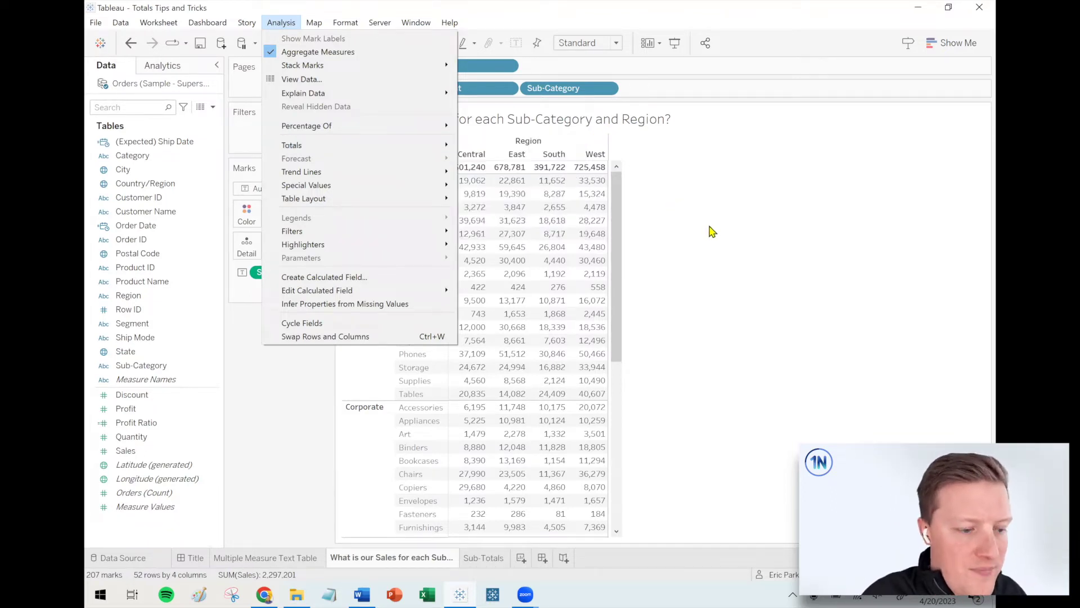
key("Escape")
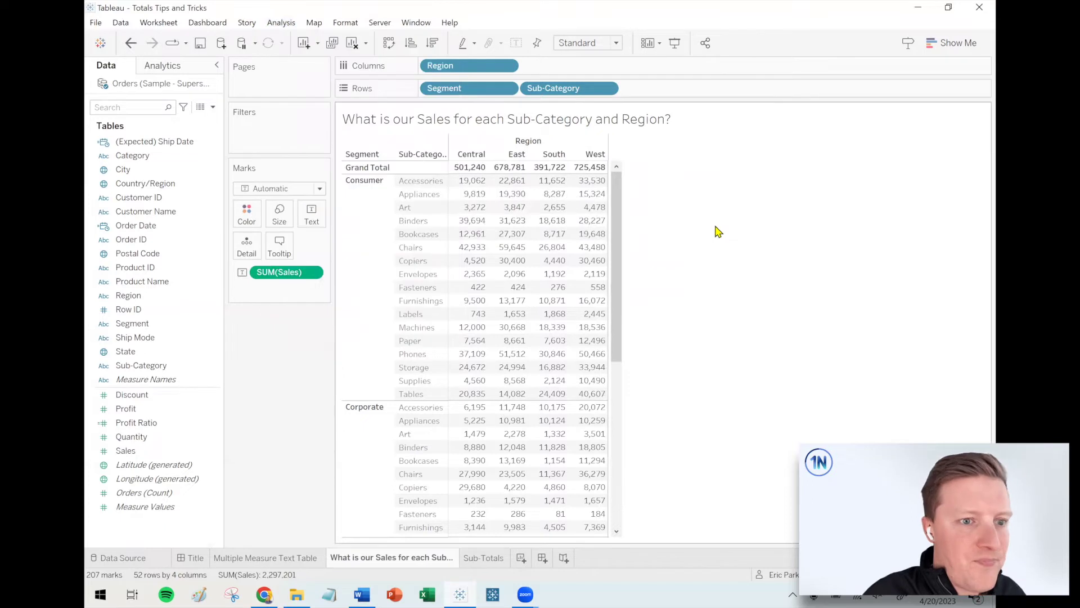
On the Sub-Totals sheet, keep only the Central Furniture Bookcases rows
left_click(495, 559)
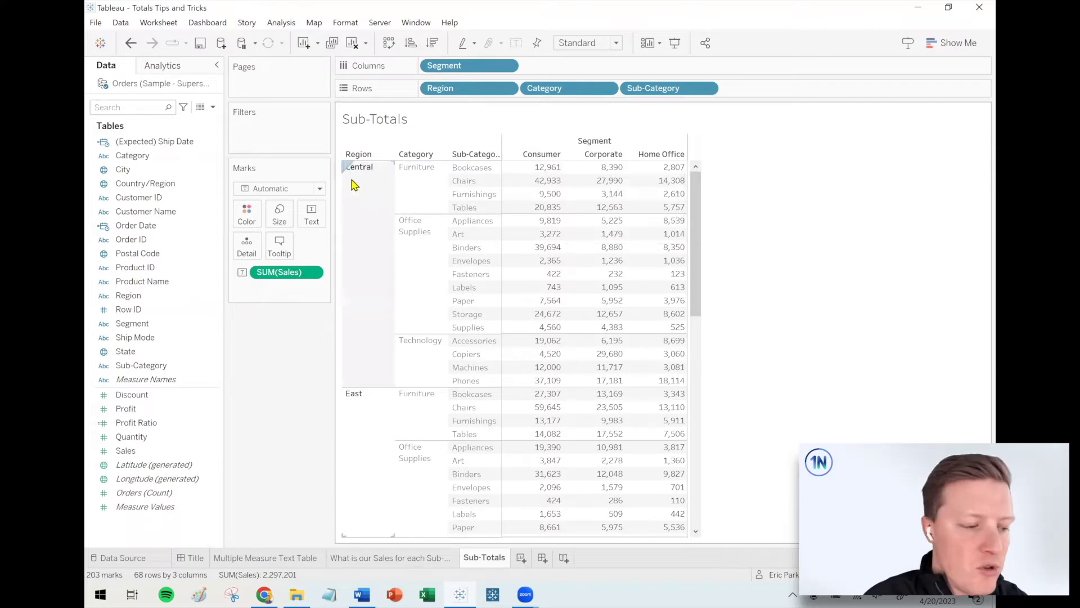
left_click(368, 199)
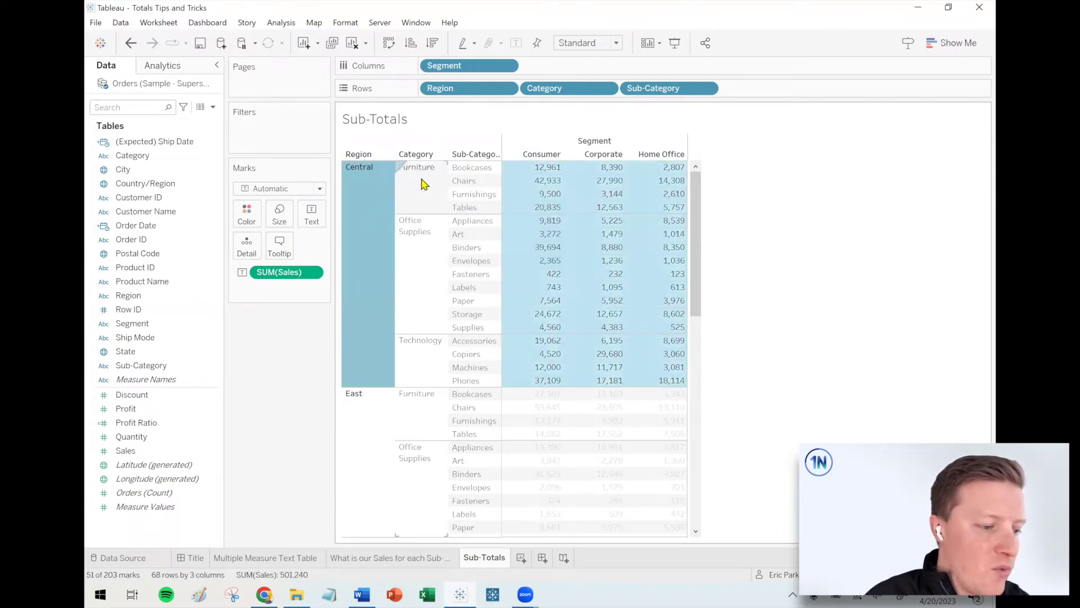
left_click(425, 184)
left_click(471, 169)
left_click(507, 191)
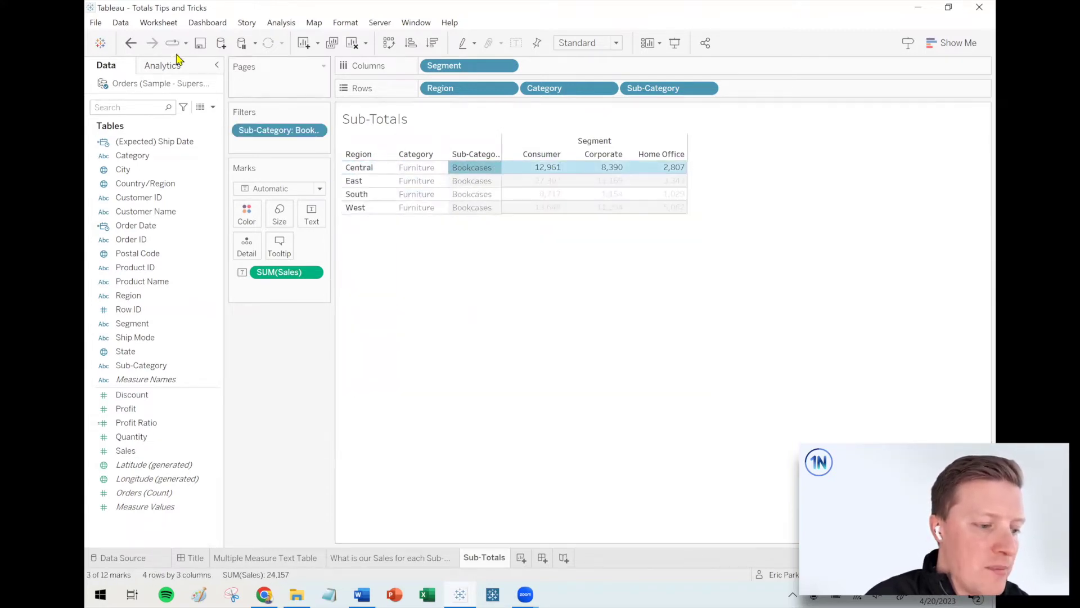
Undo the Bookcases Keep Only to restore the full Sub-Totals table
left_click(130, 42)
left_click(744, 201)
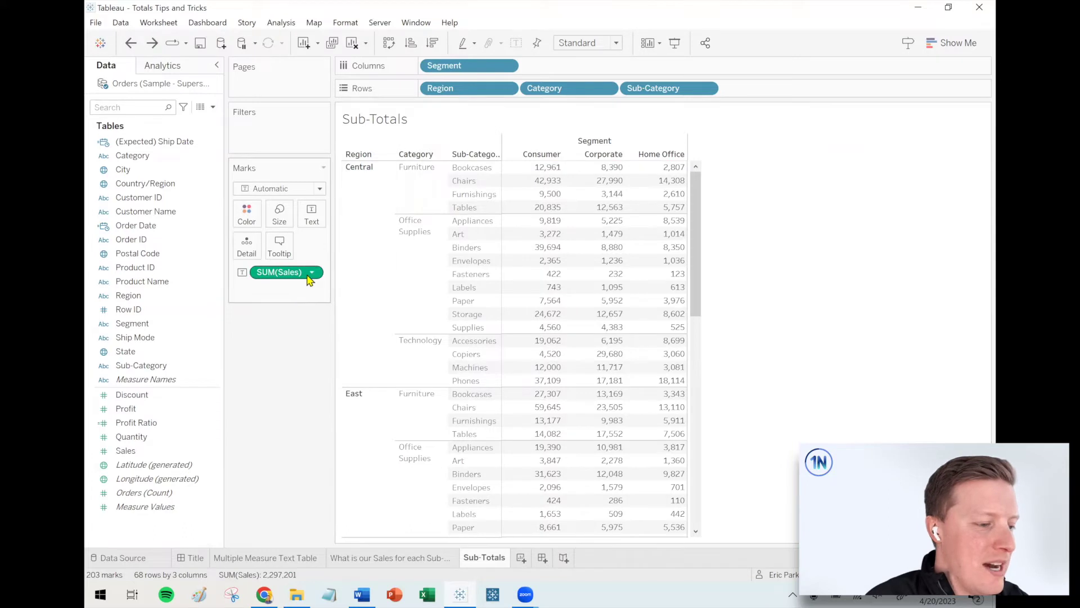
left_click(162, 65)
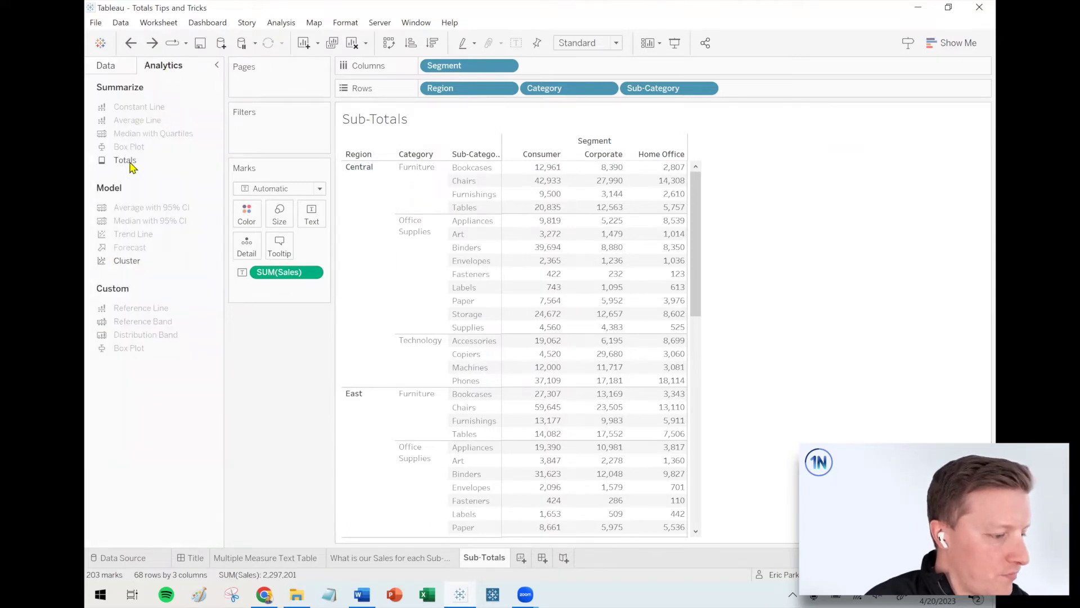
Add subtotals to the Sub-Totals table and highlight the Central, Furniture, Office Supplies and Technology total rows
left_click_drag(130, 165, 473, 178)
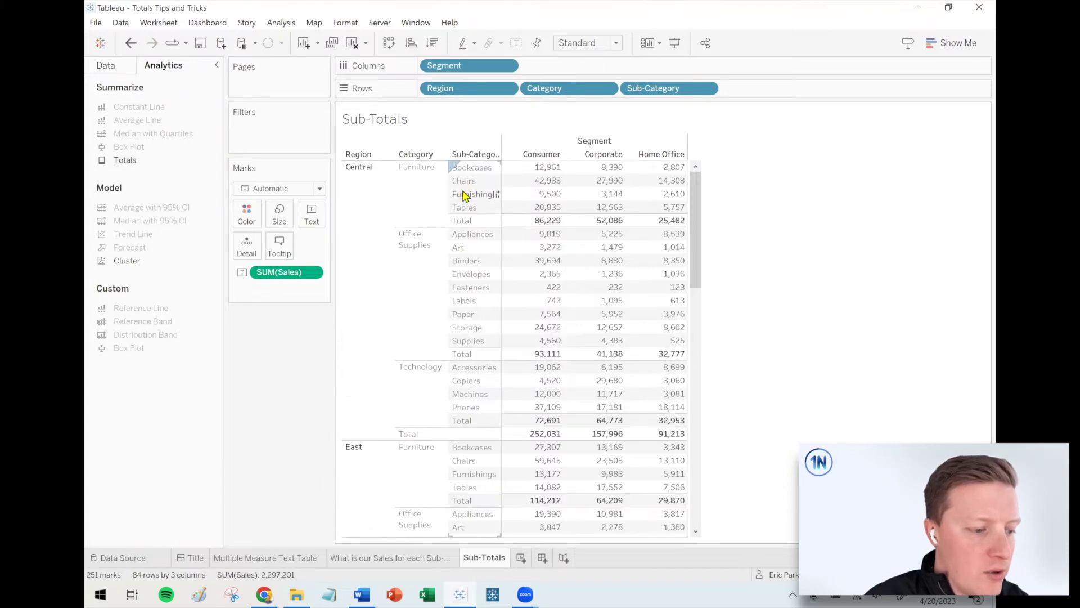
left_click(462, 220)
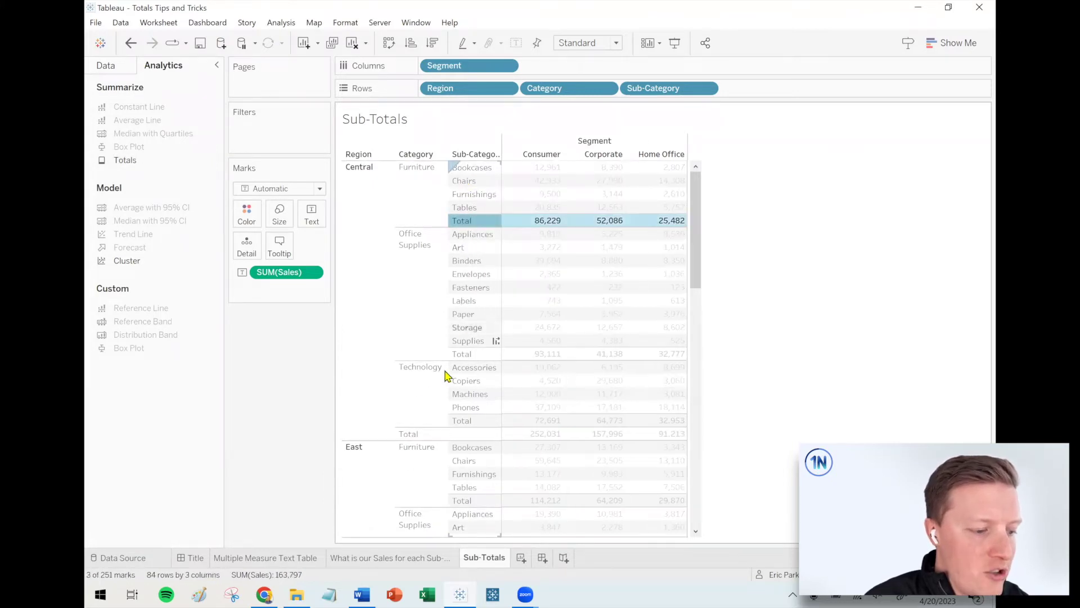
left_click(423, 436, "ctrl")
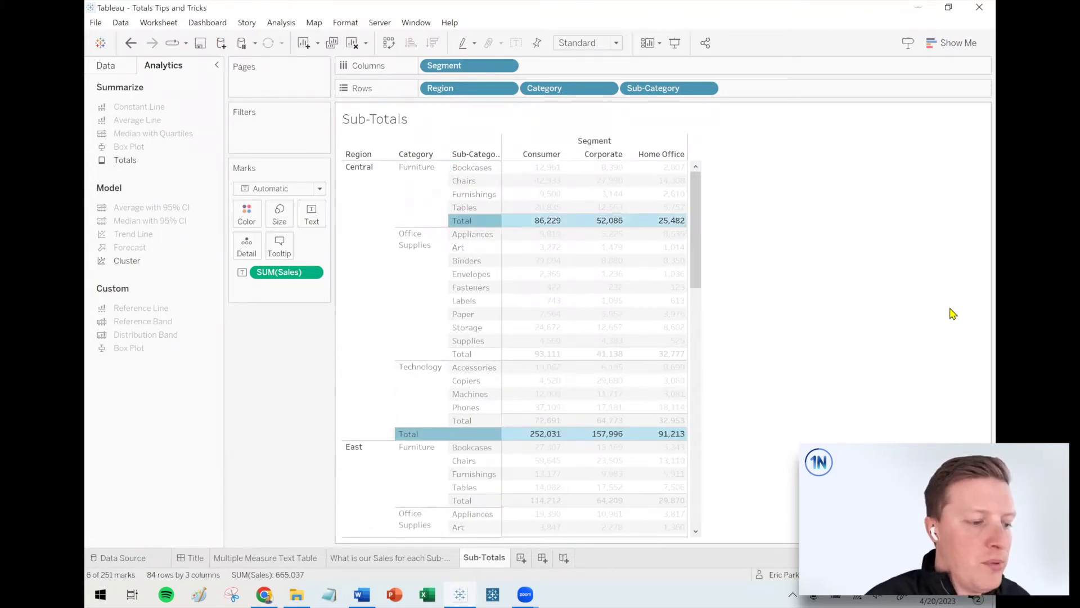
left_click(474, 420, "ctrl")
left_click(474, 355, "ctrl")
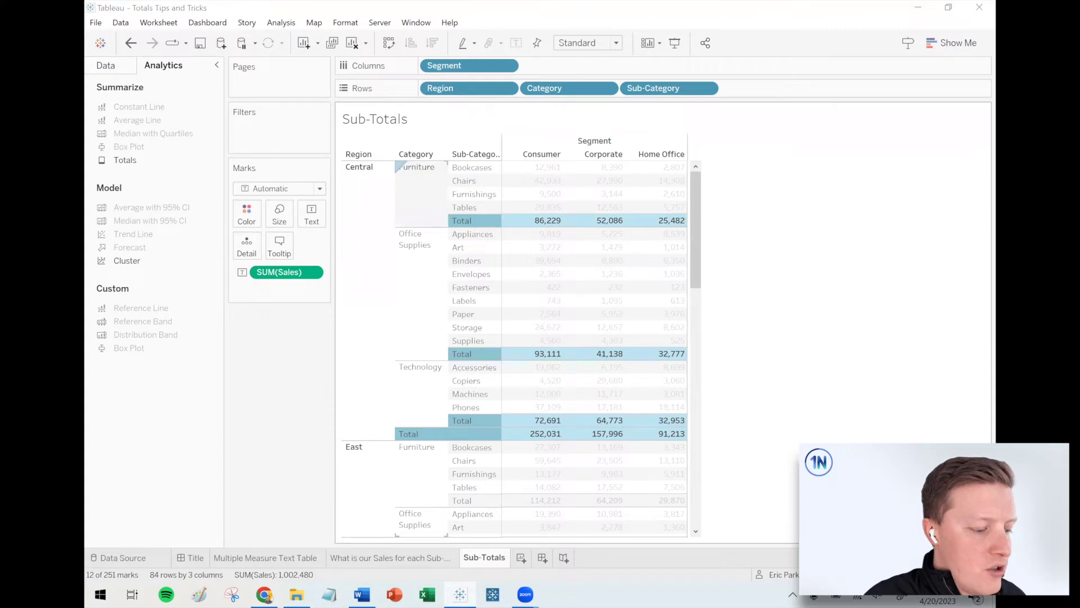
mouse_move(451, 209)
left_mouse_down()
mouse_move(472, 230)
mouse_move(498, 213)
left_mouse_up()
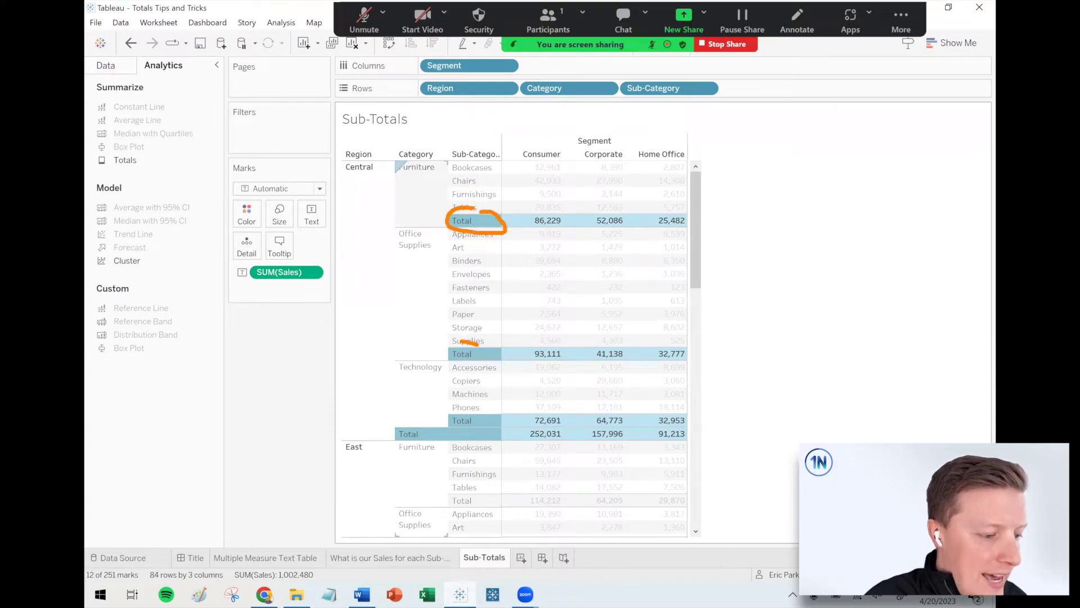
mouse_move(460, 341)
left_mouse_down()
mouse_move(439, 359)
mouse_move(476, 363)
left_mouse_up()
mouse_move(476, 413)
left_mouse_down()
mouse_move(440, 413)
mouse_move(449, 428)
mouse_move(493, 403)
left_mouse_up()
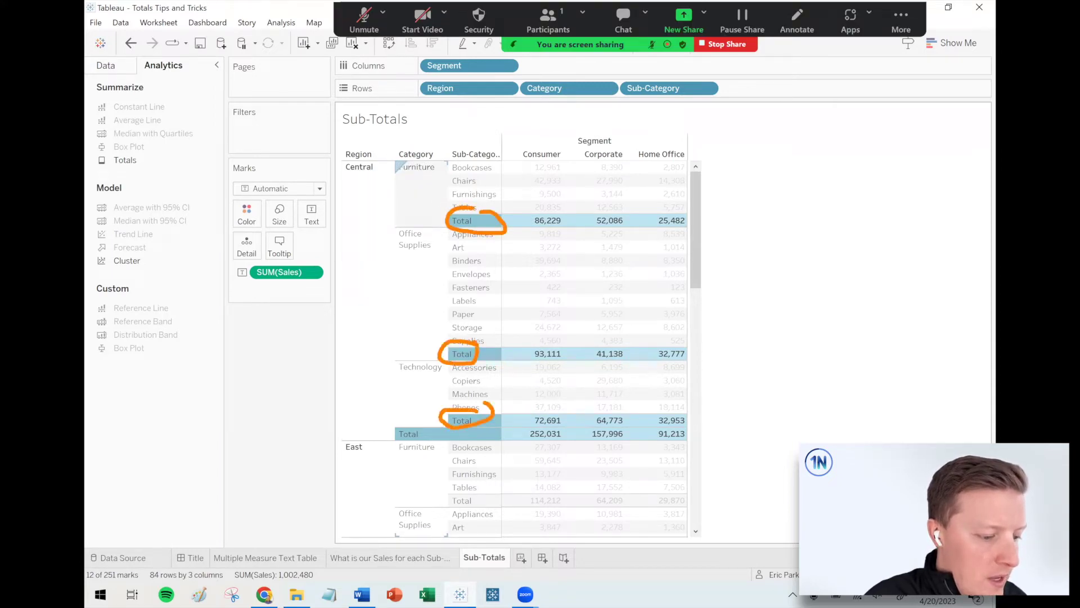
mouse_move(396, 423)
left_mouse_down()
mouse_move(429, 447)
mouse_move(413, 421)
left_mouse_up()
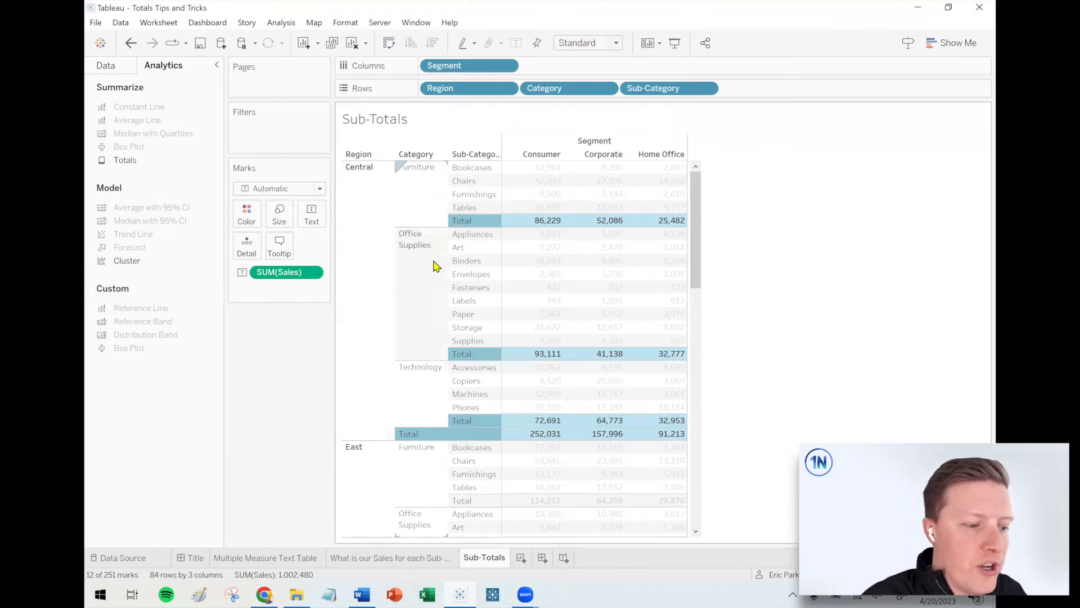
Select the Central and Furniture headers, clear the selection, and bring back the Data pane
left_click(393, 281)
left_click(422, 263)
left_click(416, 210)
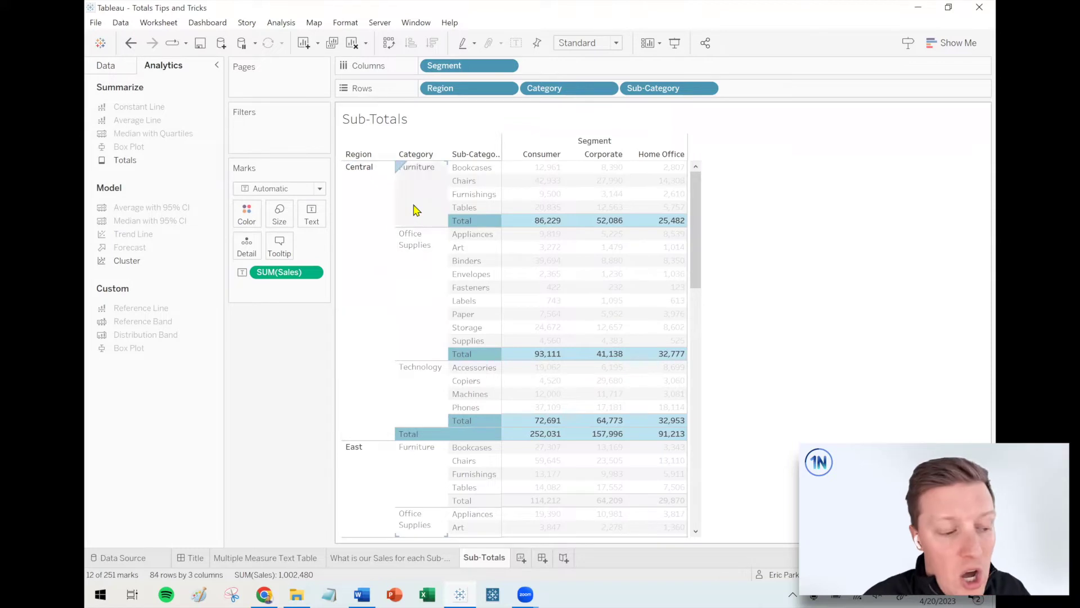
left_click(434, 128)
left_click(105, 66)
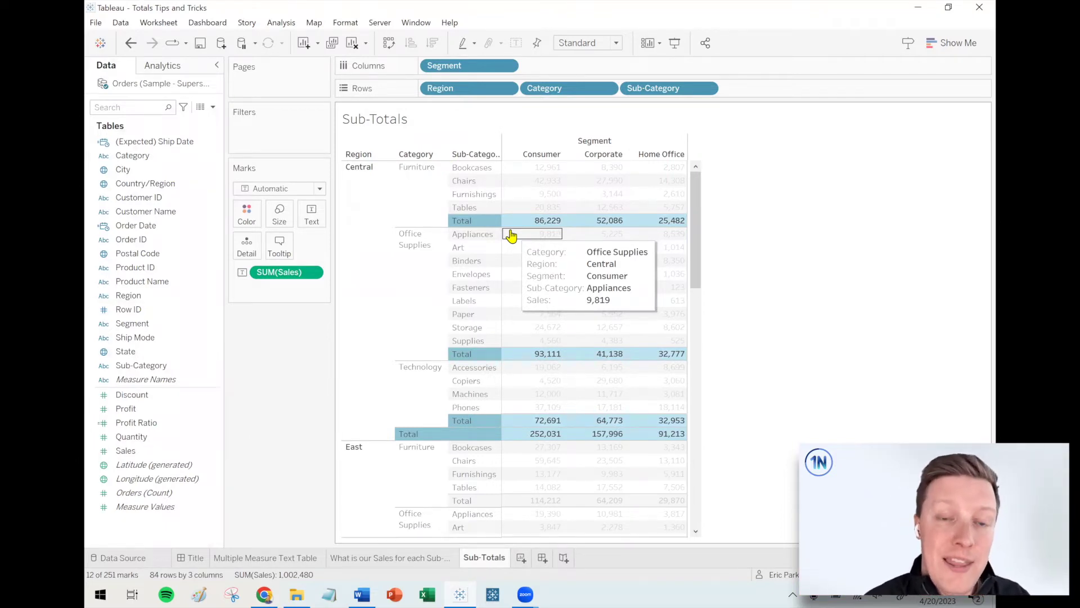
Turn off Category subtotals, leaving Central's Total row (252,031, 157,996, 91,213), and check the remaining rows
left_click(609, 89)
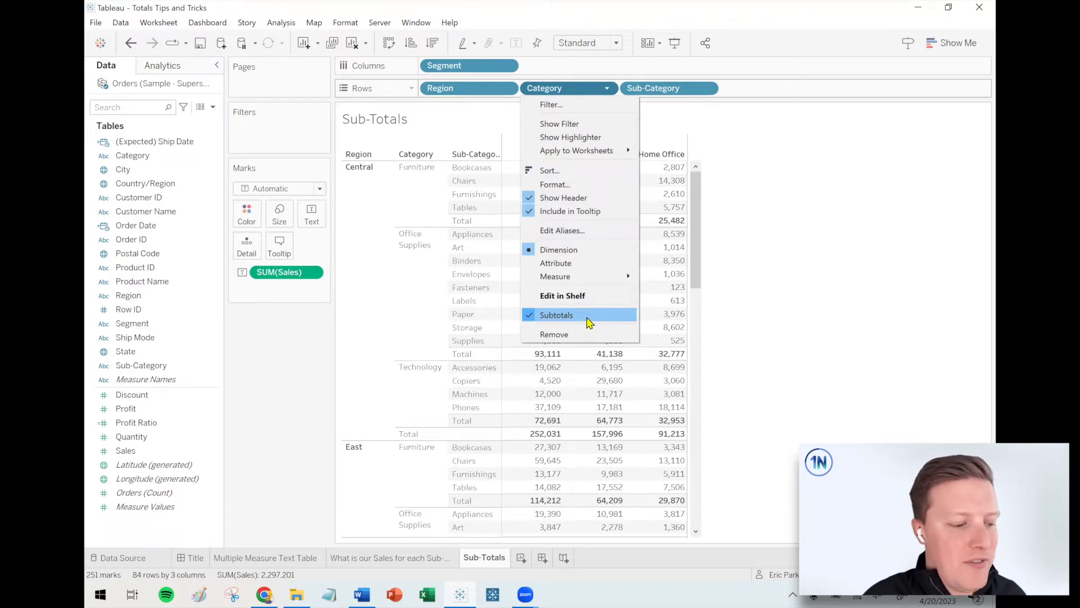
left_click(588, 317)
left_click(413, 192)
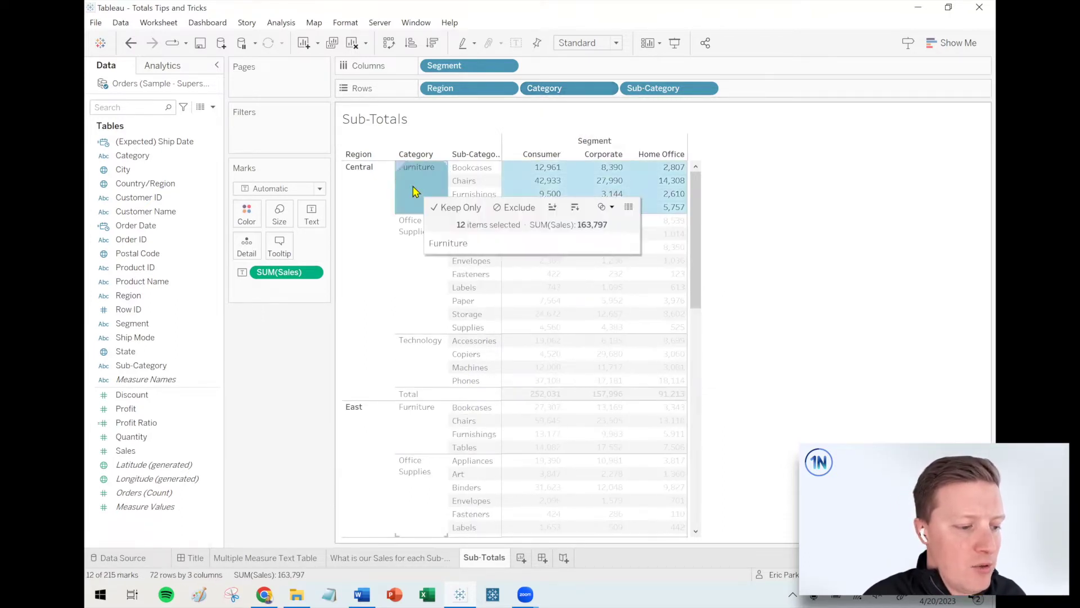
left_click(414, 191)
left_click(410, 397)
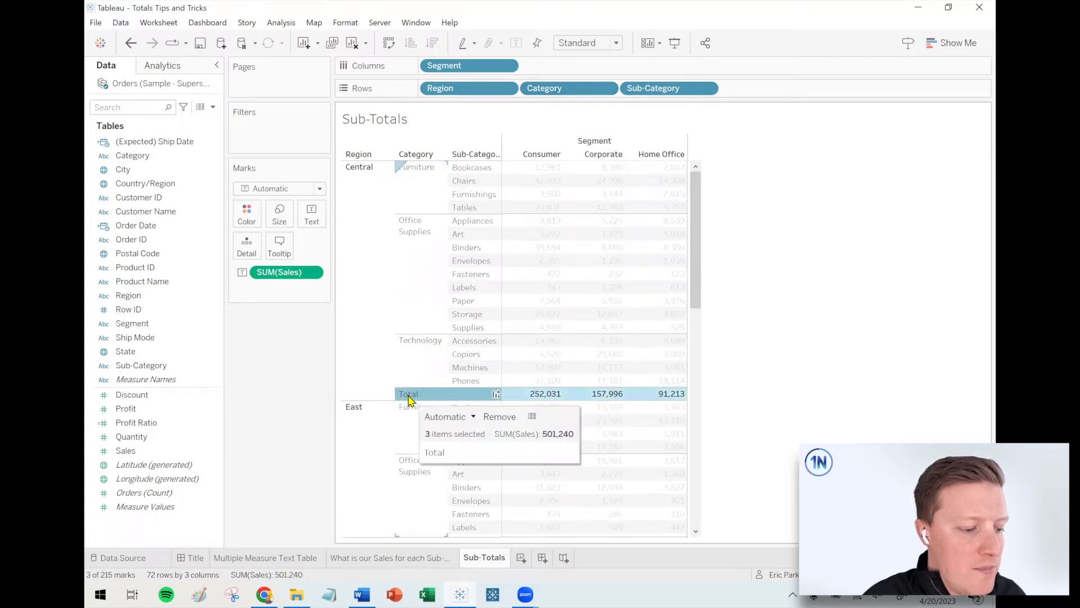
left_click(409, 398)
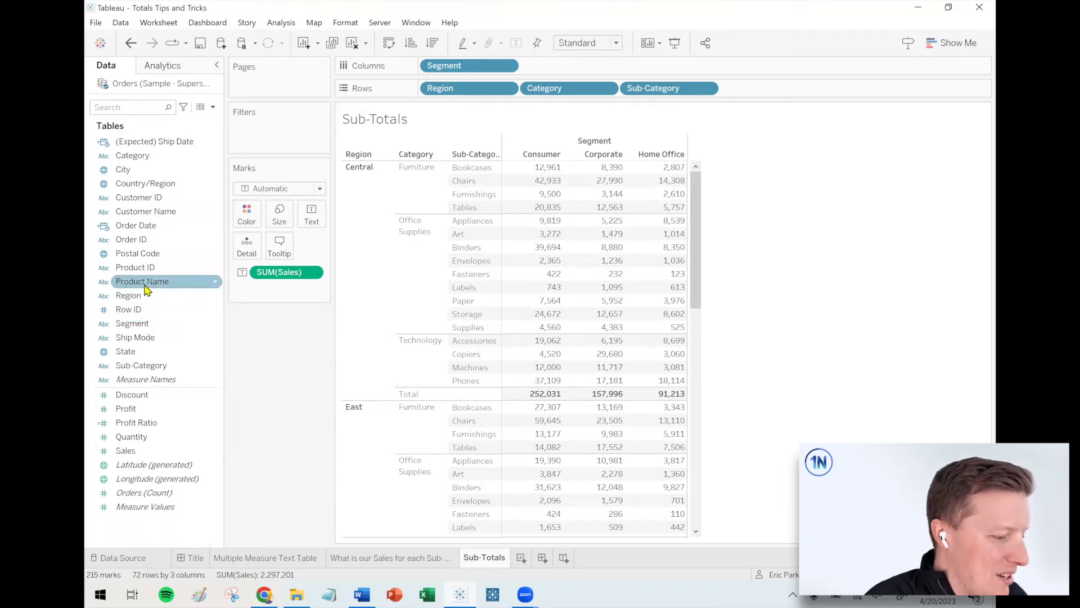
left_click_drag(136, 226, 426, 93)
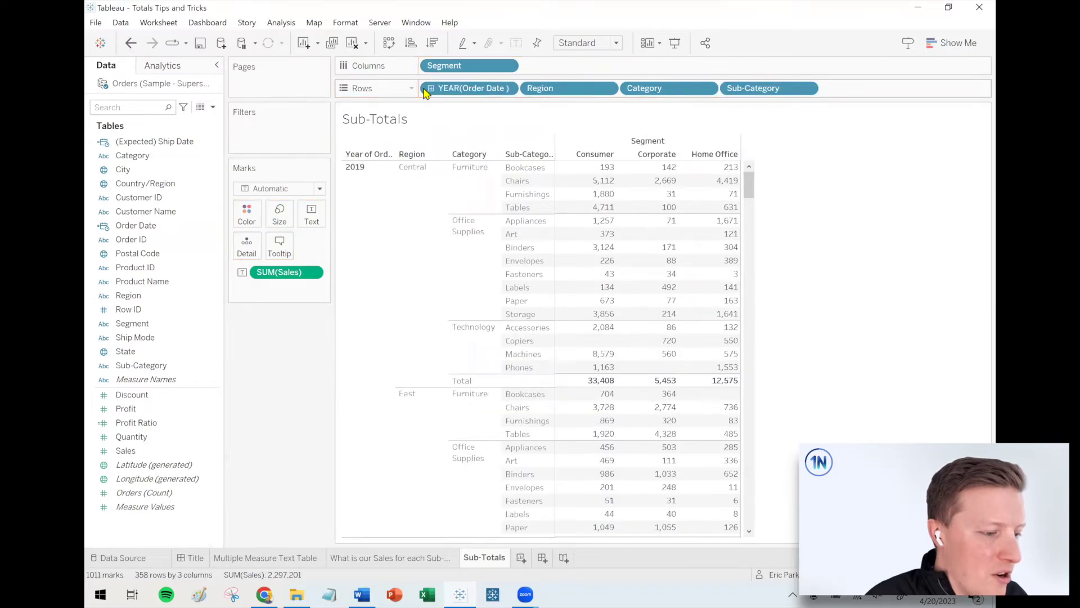
left_click_drag(750, 182, 750, 239)
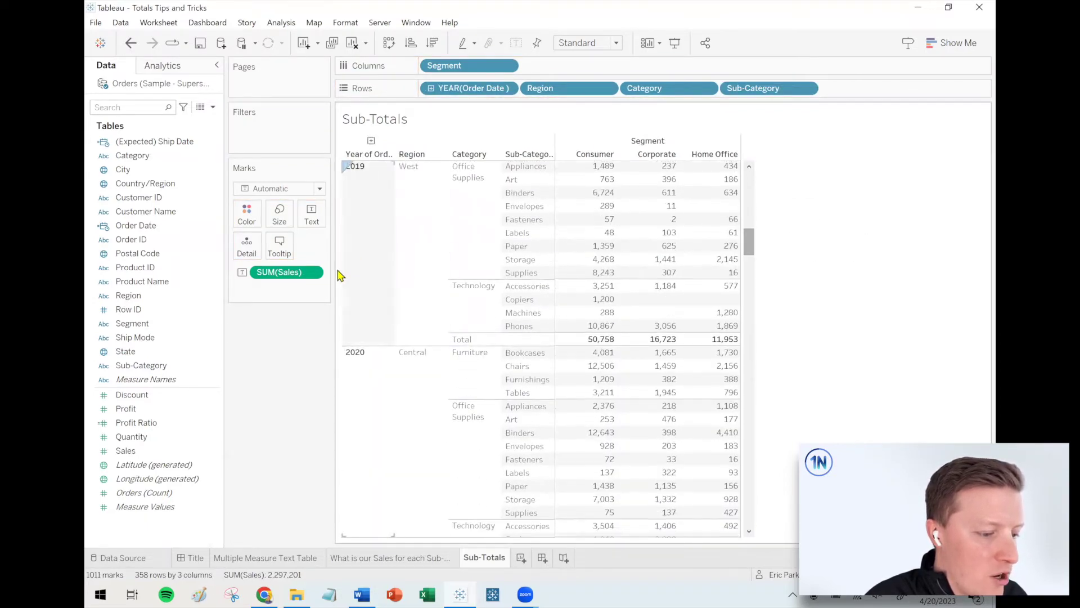
left_click_drag(749, 243, 748, 181)
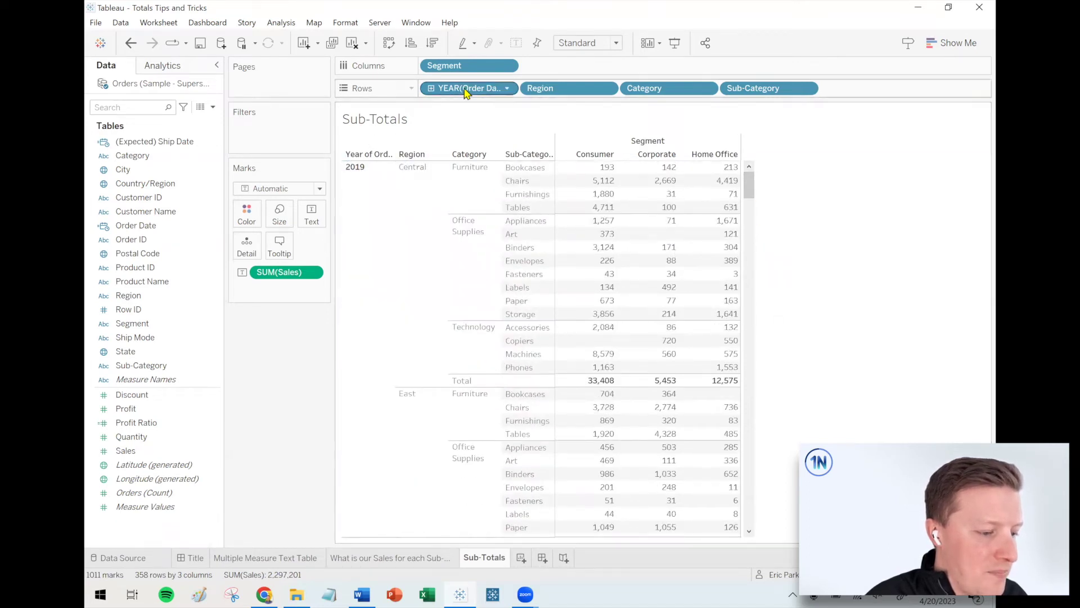
left_click(508, 89)
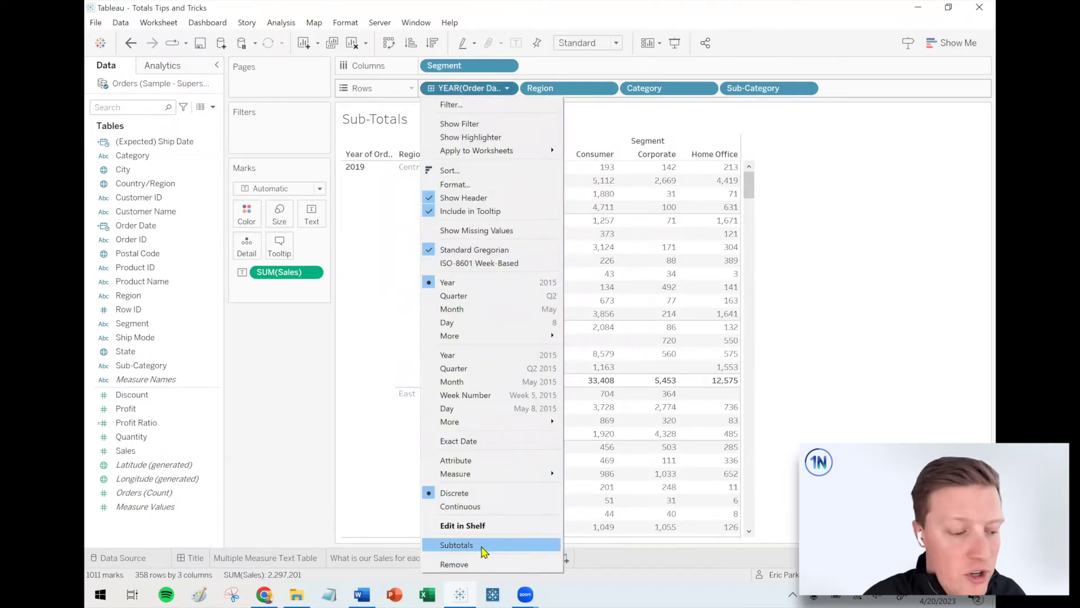
left_click(482, 546)
left_click_drag(752, 199, 754, 258)
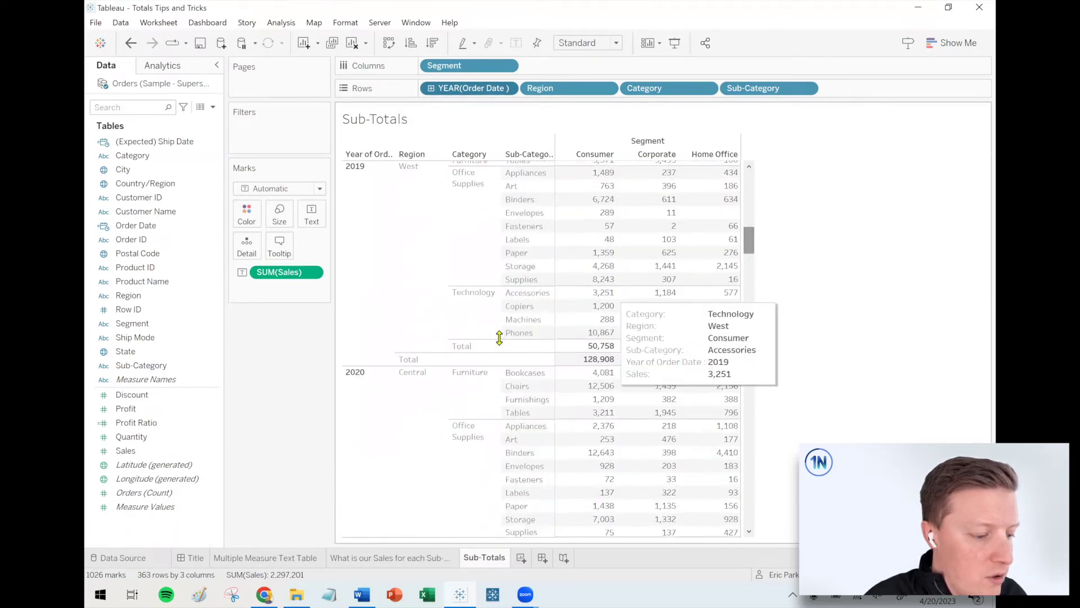
left_click(429, 361)
left_click(456, 282)
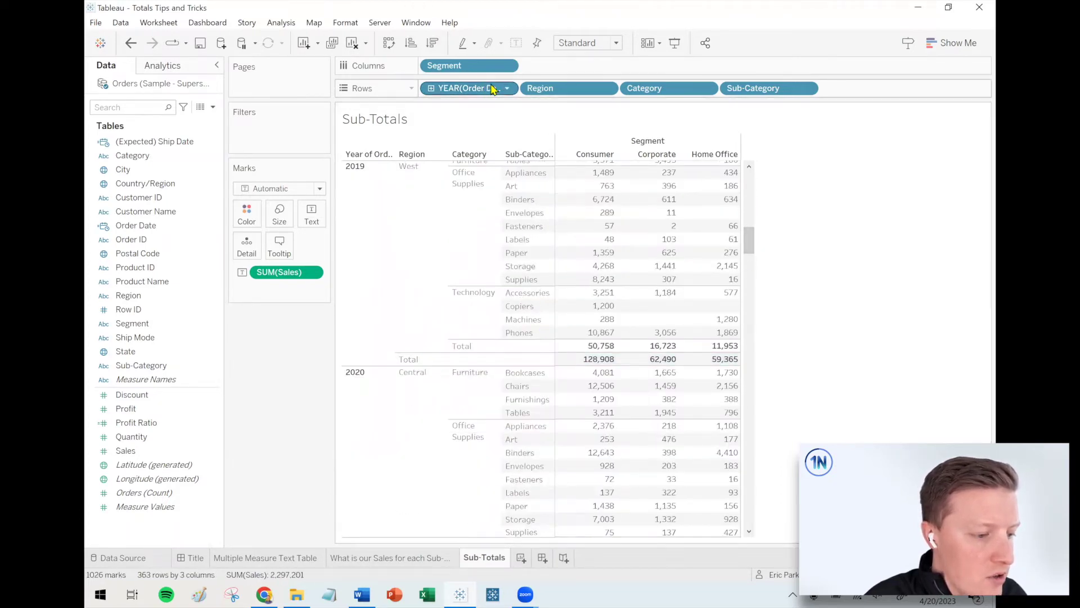
left_click(510, 91)
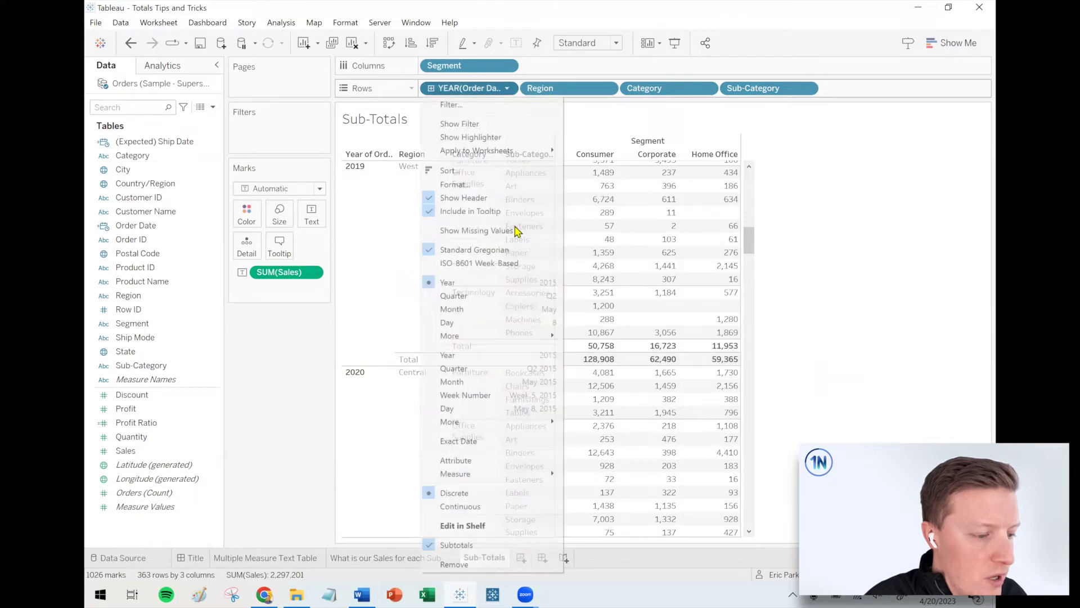
left_click(477, 542)
left_click_drag(256, 352, 255, 355)
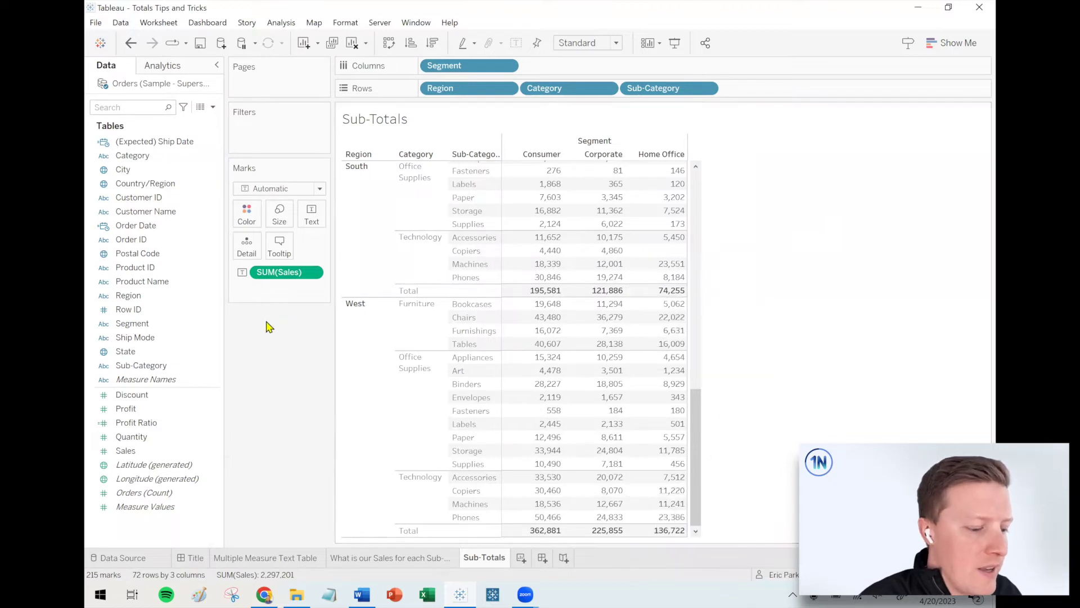
Return to the Sales by Sub-Category and Region sheet and review the Central column's Grand Total values
left_click(365, 559)
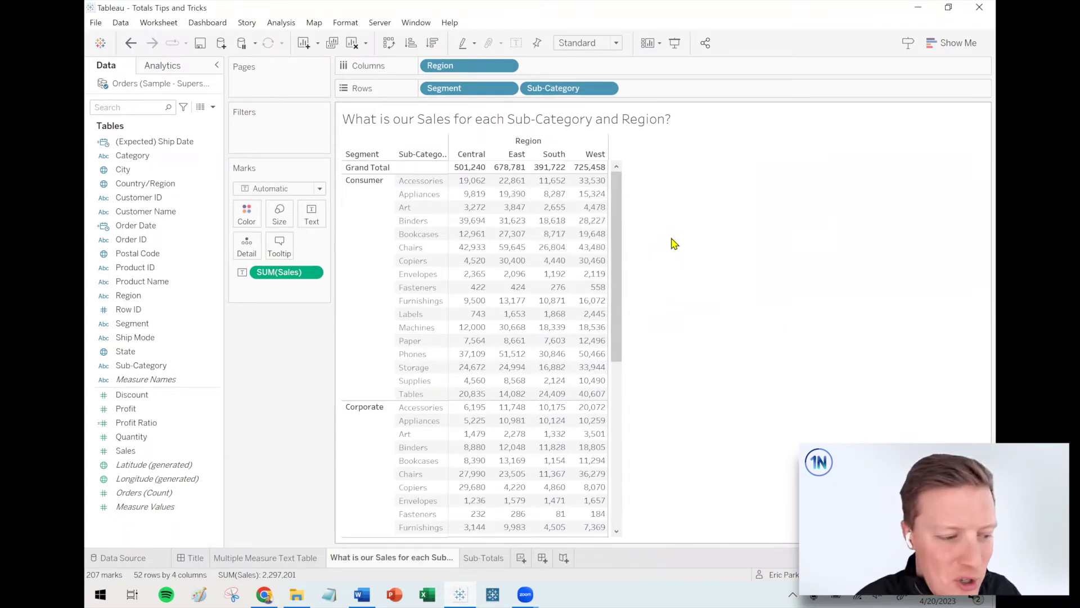
mouse_move(274, 254)
left_mouse_down()
mouse_move(209, 272)
mouse_move(356, 277)
mouse_move(256, 243)
left_mouse_up()
left_click_drag(268, 280, 269, 376)
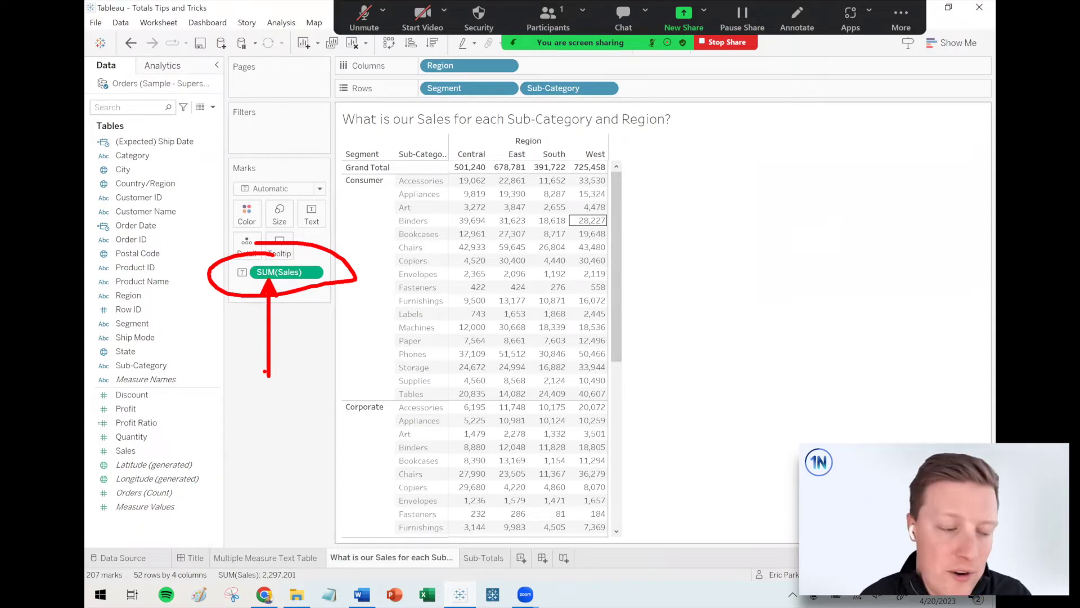
left_click(470, 170)
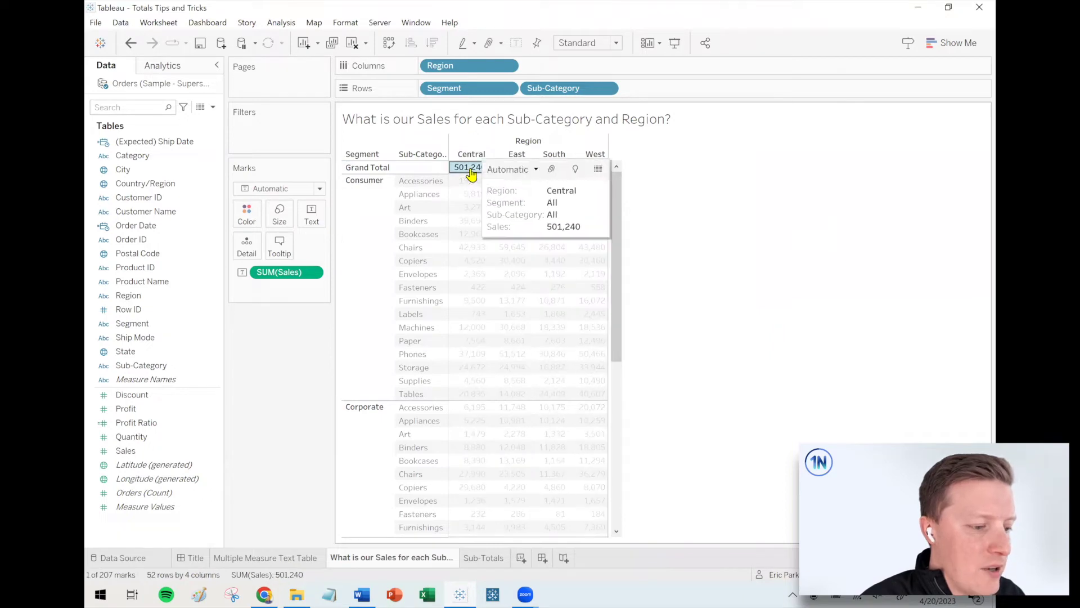
left_click_drag(458, 178, 480, 515)
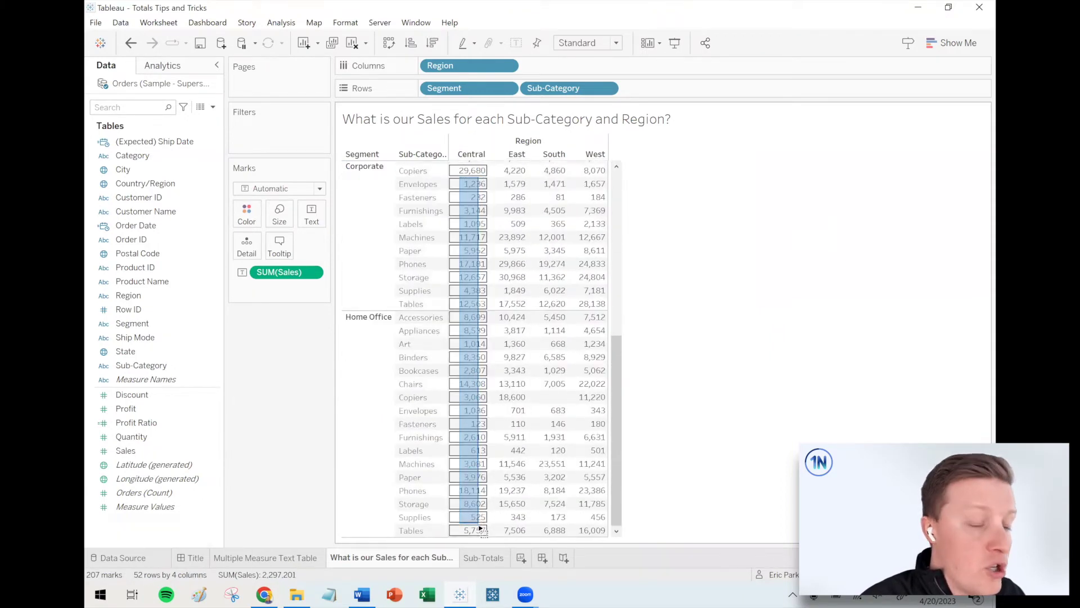
left_click(687, 344)
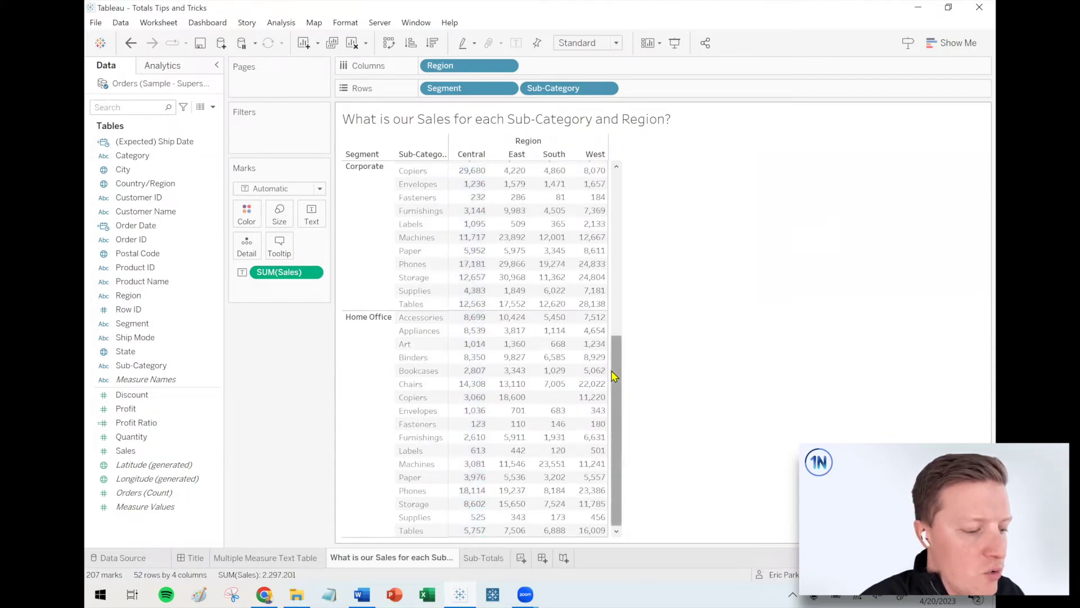
left_click_drag(614, 375, 615, 212)
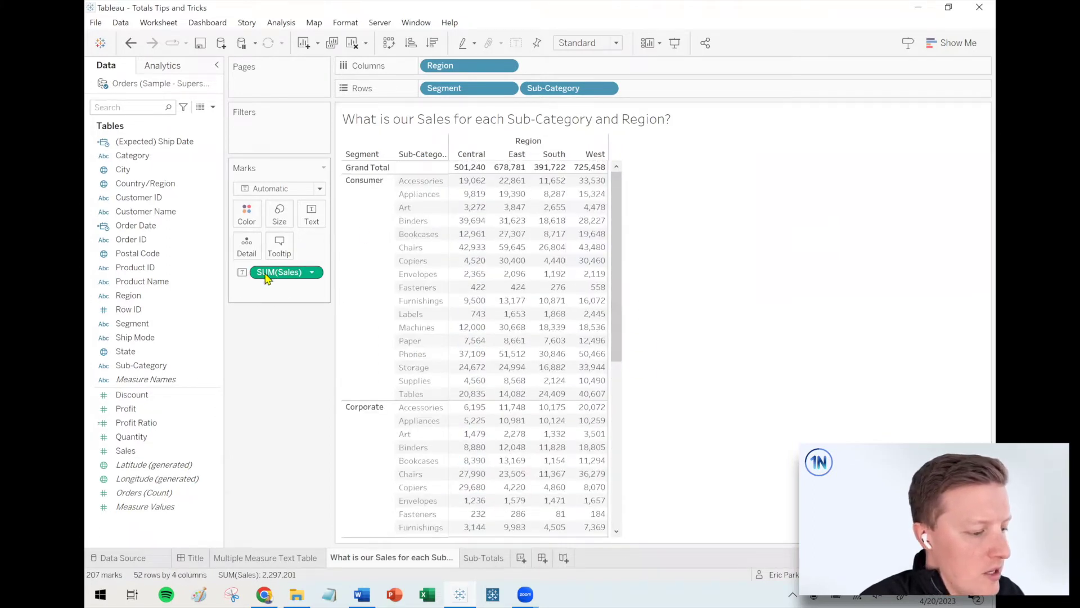
left_click(312, 274)
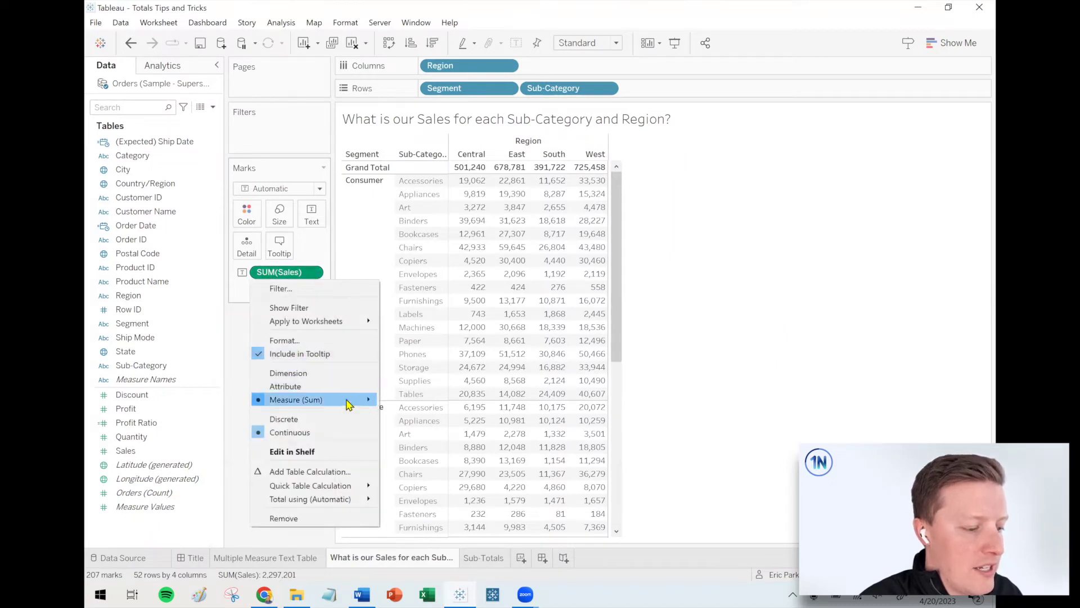
mouse_move(349, 400)
left_click(409, 414)
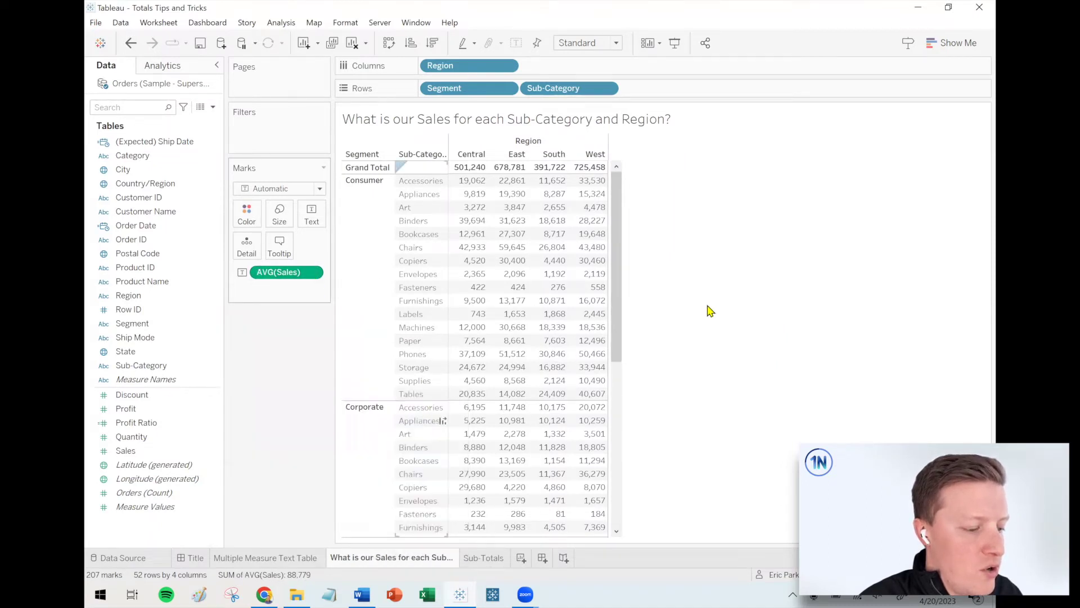
left_click(470, 175)
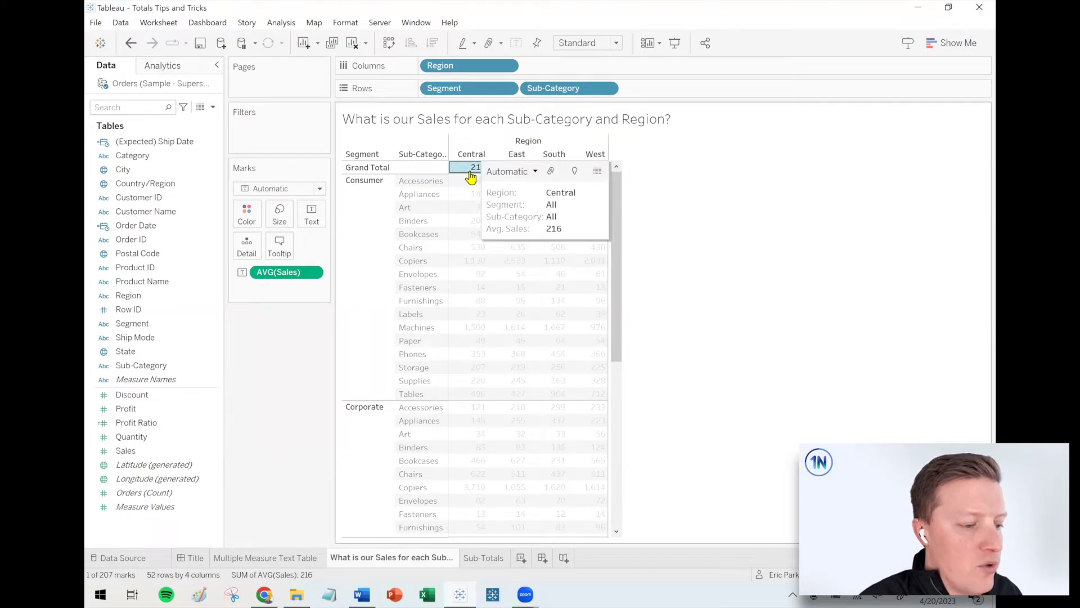
left_click(470, 171)
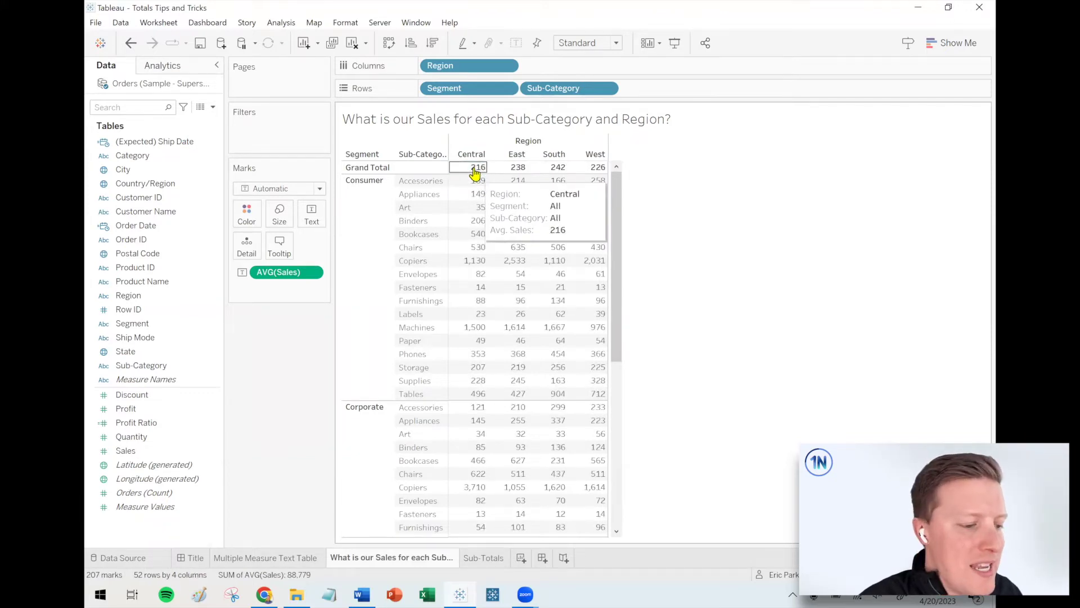
left_click_drag(466, 186, 476, 558)
left_click(719, 355)
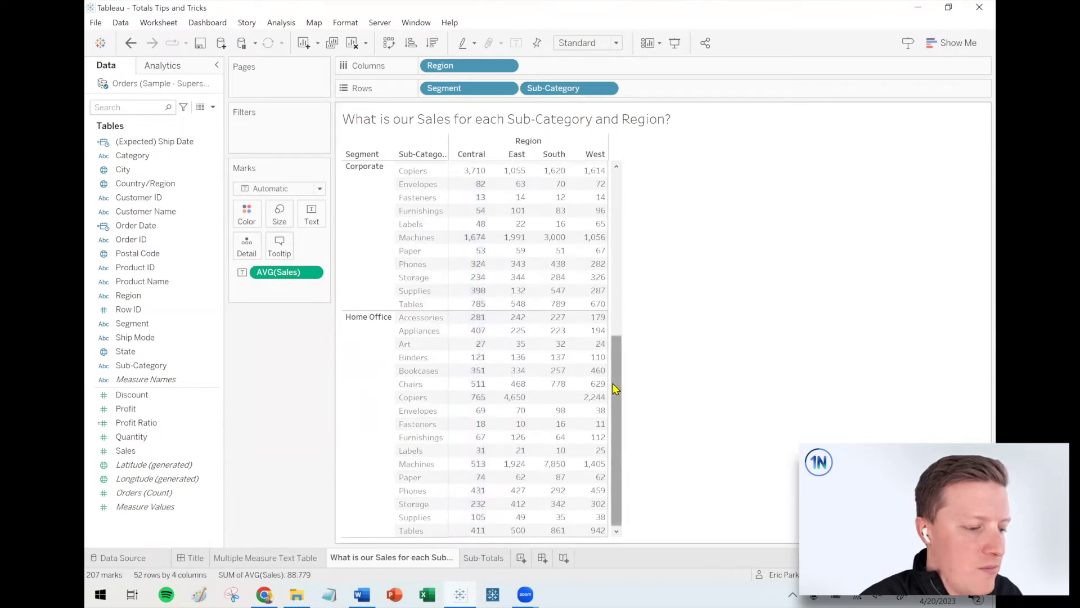
left_click_drag(616, 388, 601, 111)
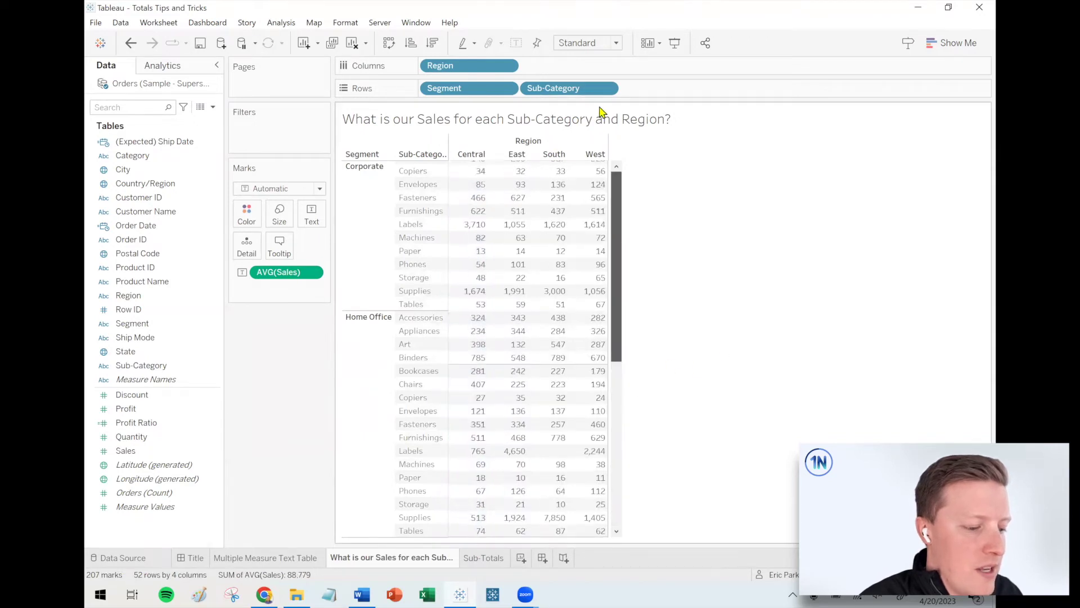
left_click(130, 43)
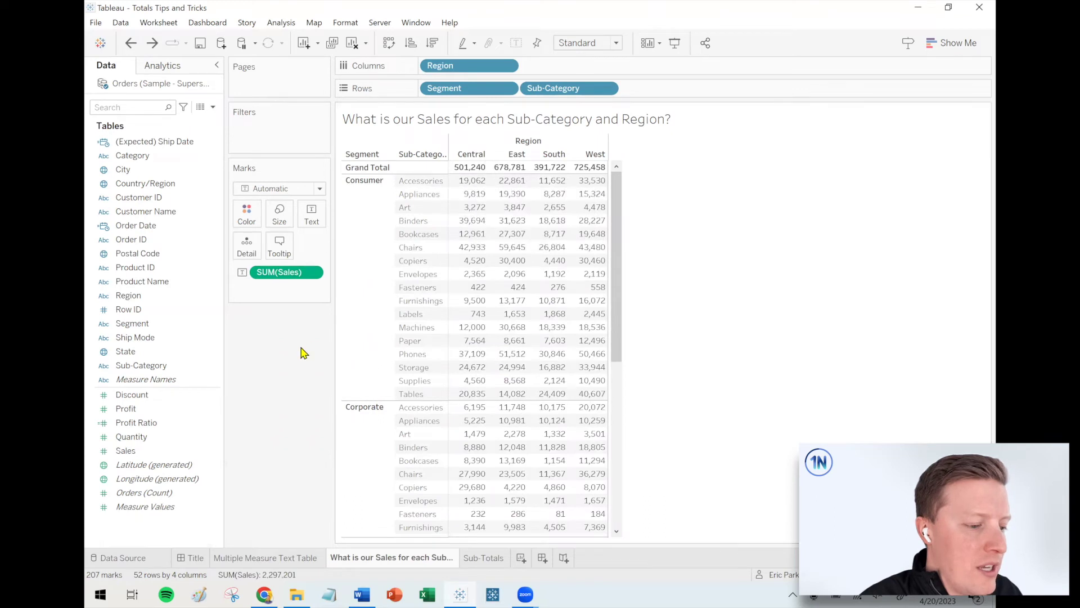
mouse_move(260, 252)
left_mouse_down()
mouse_move(239, 288)
mouse_move(265, 259)
left_mouse_up()
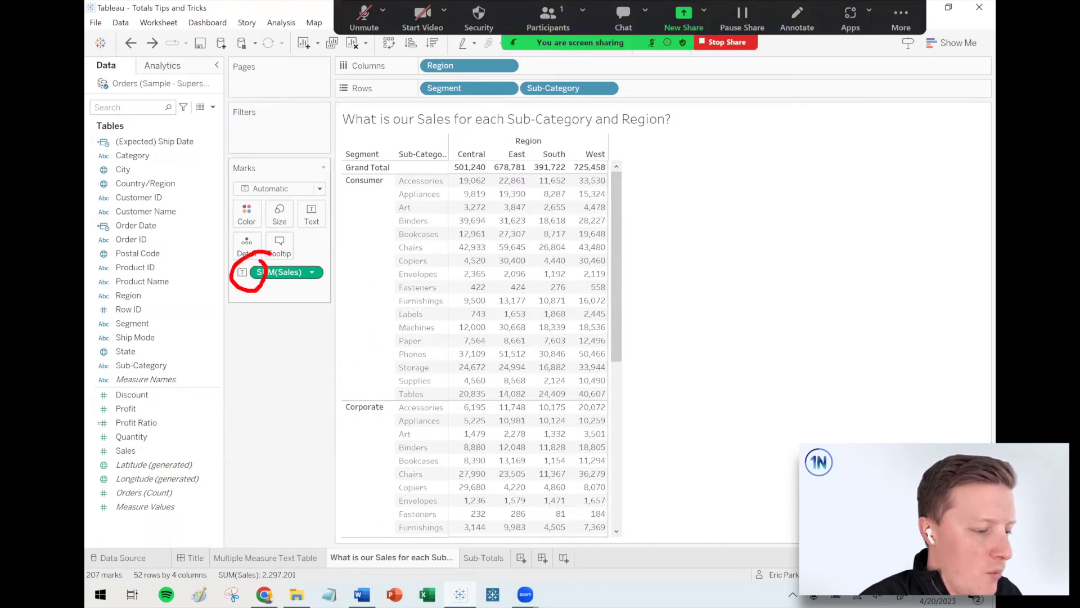
left_click_drag(452, 166, 313, 265)
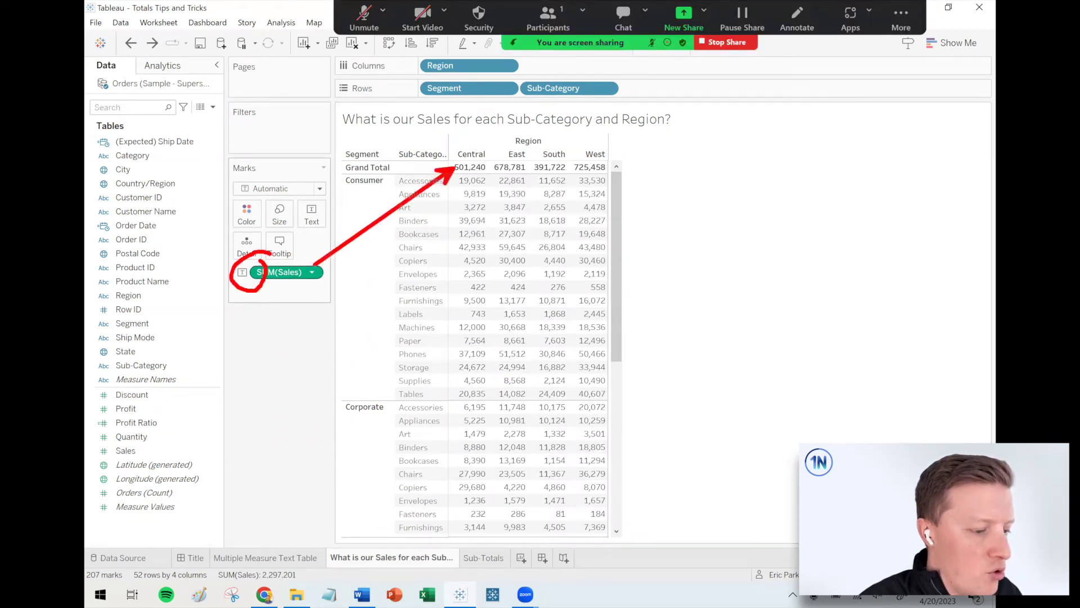
key("alt+s")
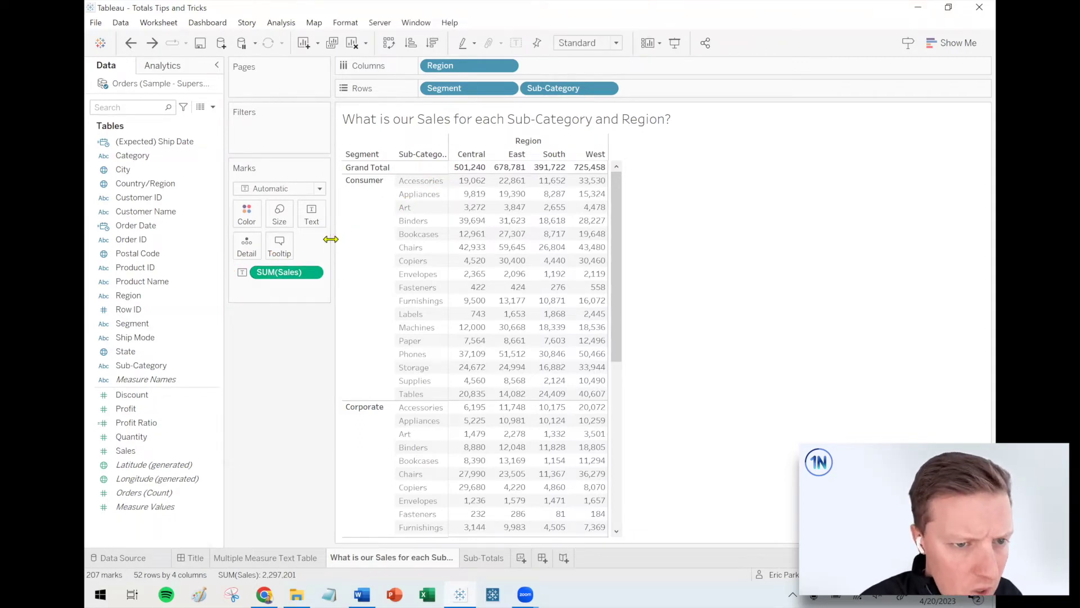
Set Total All Using to Average under Analysis > Totals
left_click(291, 26)
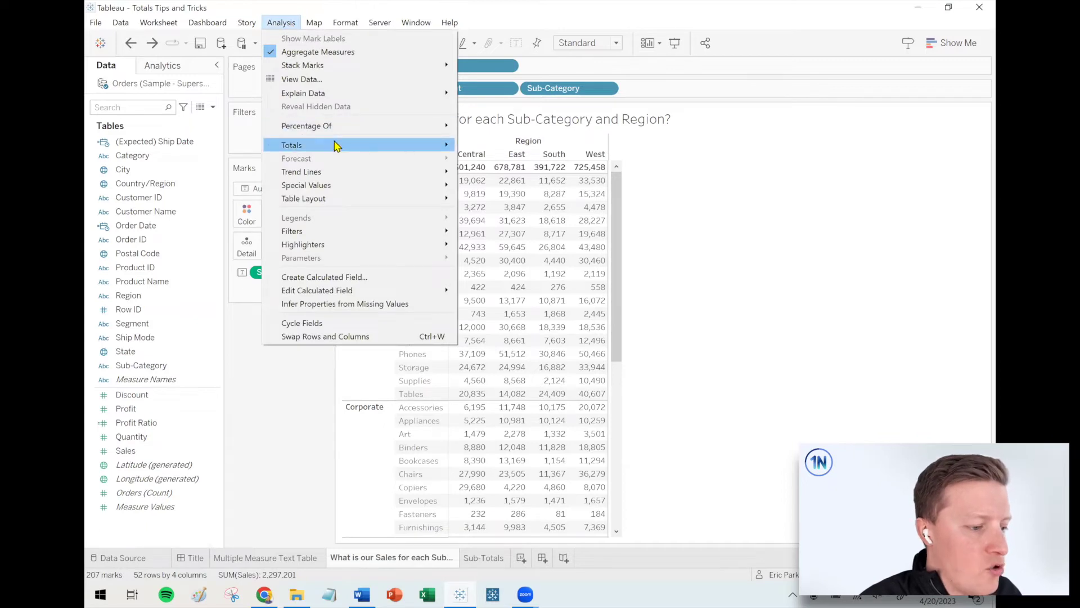
mouse_move(338, 145)
mouse_move(518, 232)
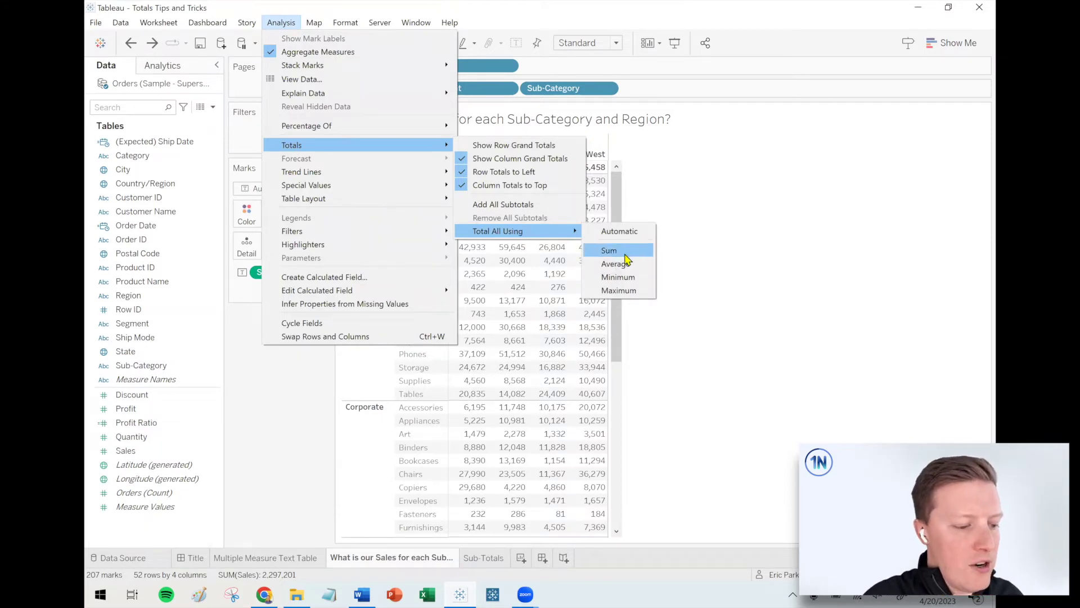
left_click(615, 264)
Check the averaged Grand Total row values: 9,828, 13,309, 7,834, 14,225
left_click(464, 168)
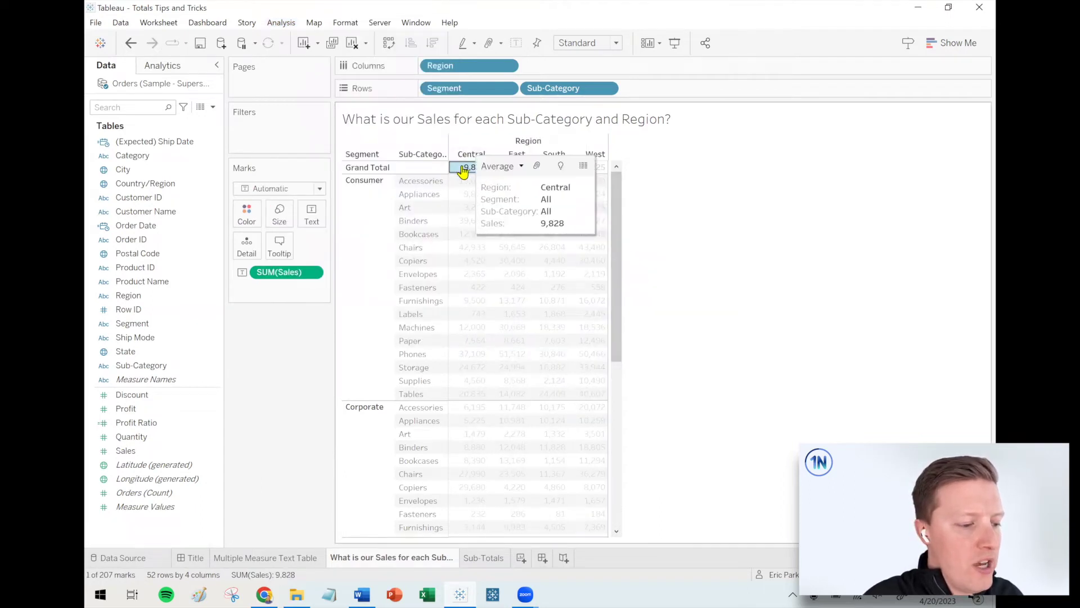
left_click(459, 170)
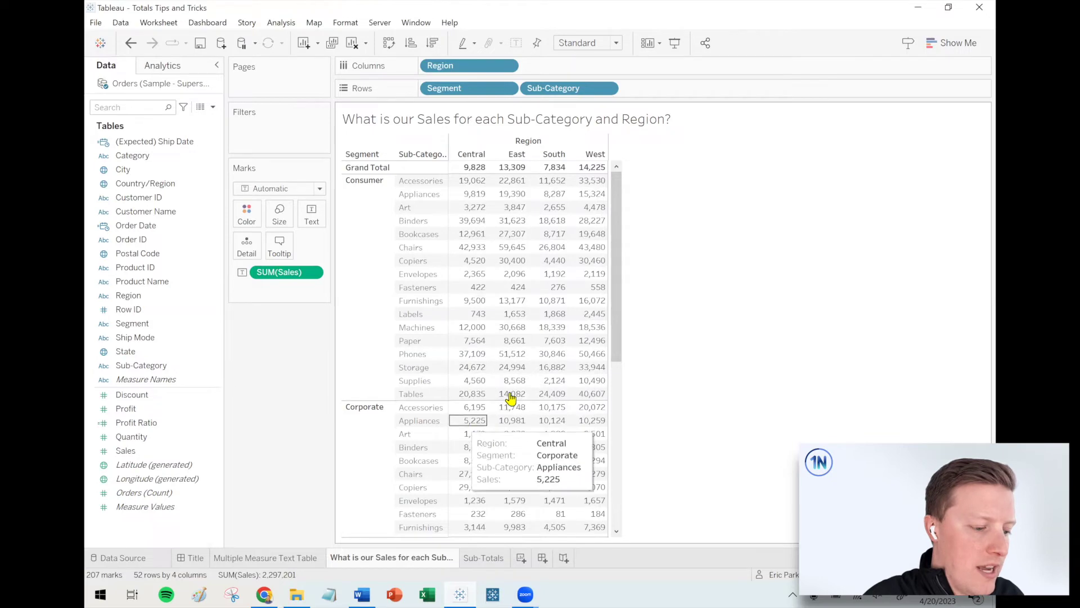
left_click_drag(620, 328, 449, 169)
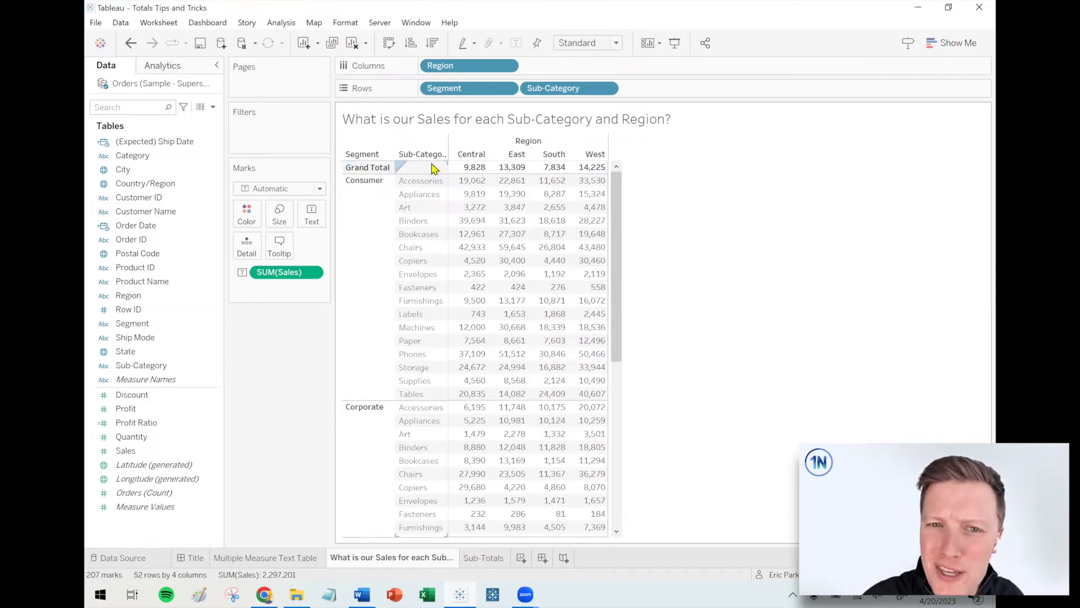
mouse_move(470, 172)
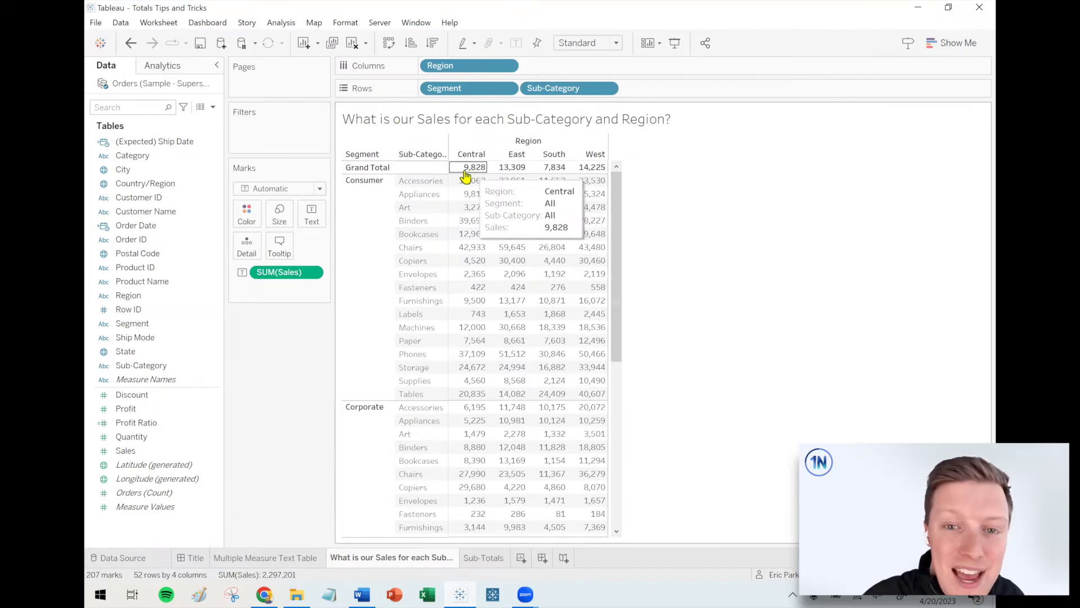
left_click(369, 169)
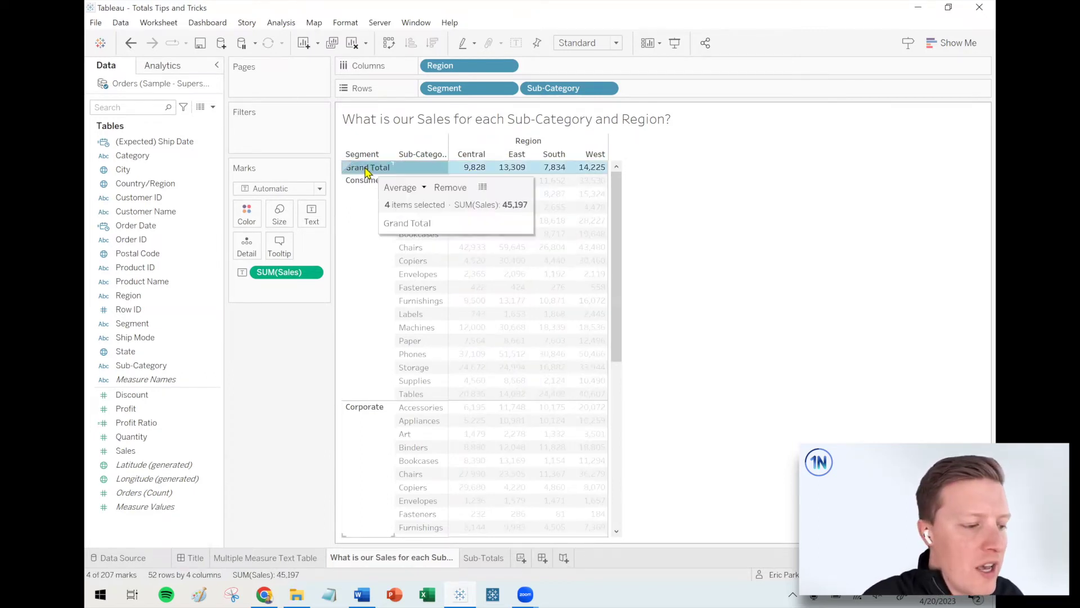
left_click(365, 169)
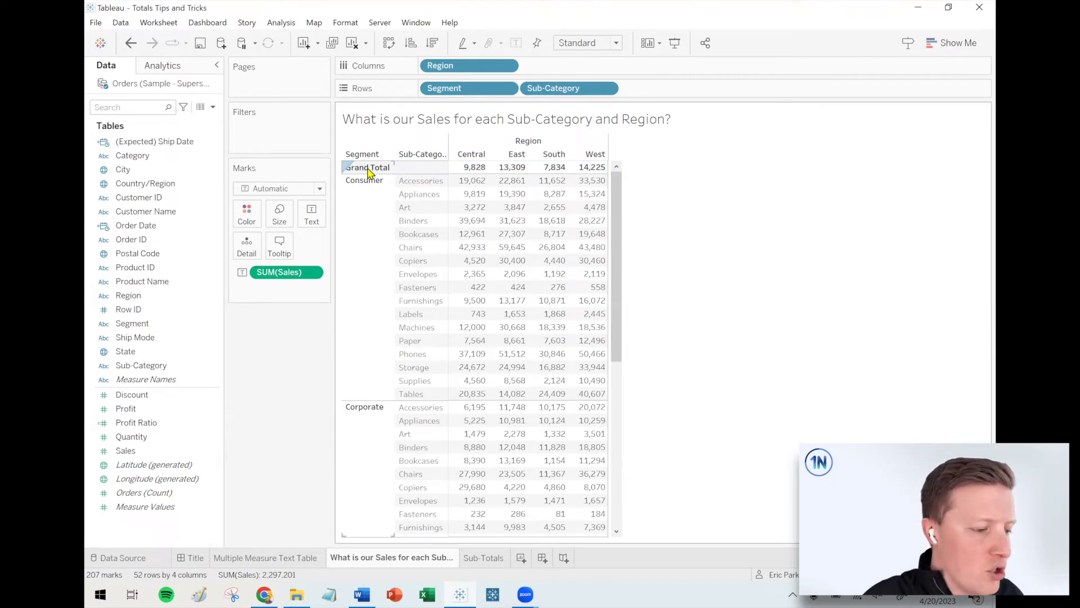
Format the Grand Total header label as 'Sub-Category Avg Sum of Sales' and widen the Sub-Category column
right_click(381, 172)
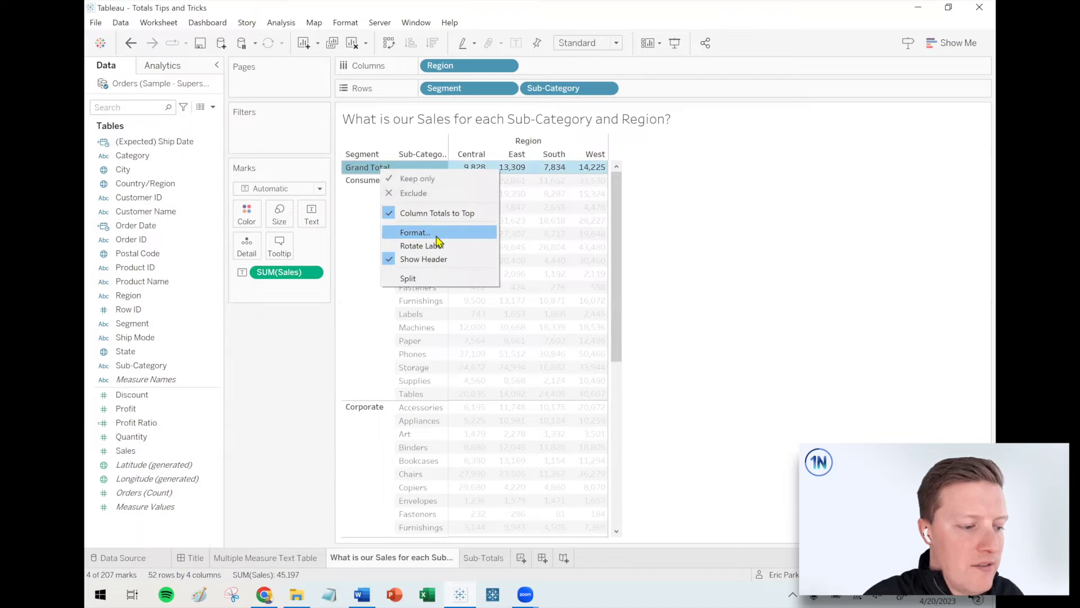
left_click(437, 240)
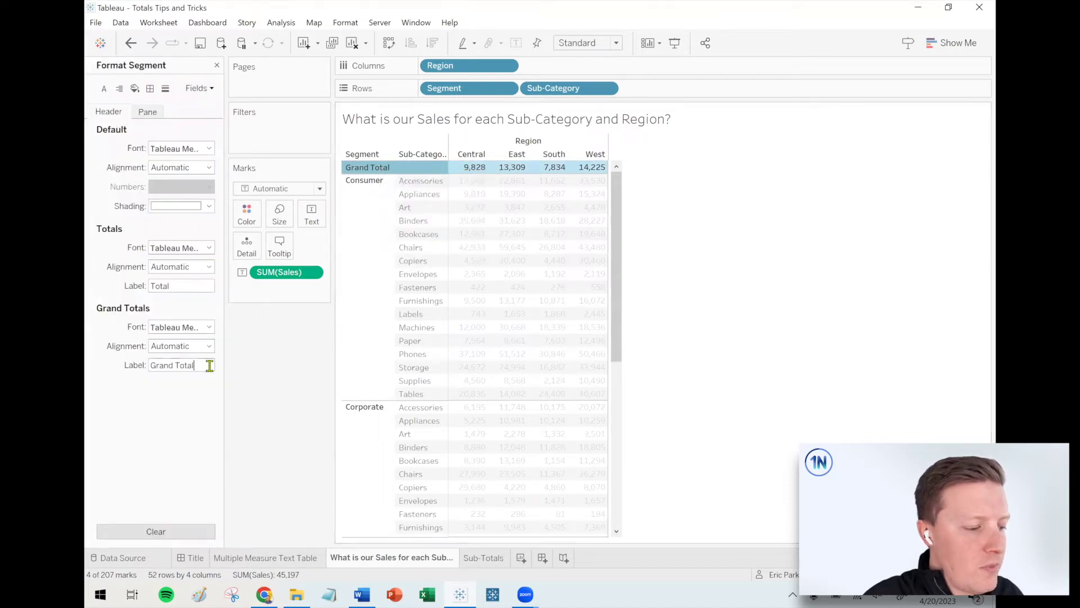
left_click_drag(210, 364, 100, 361)
type("Sub-Cate")
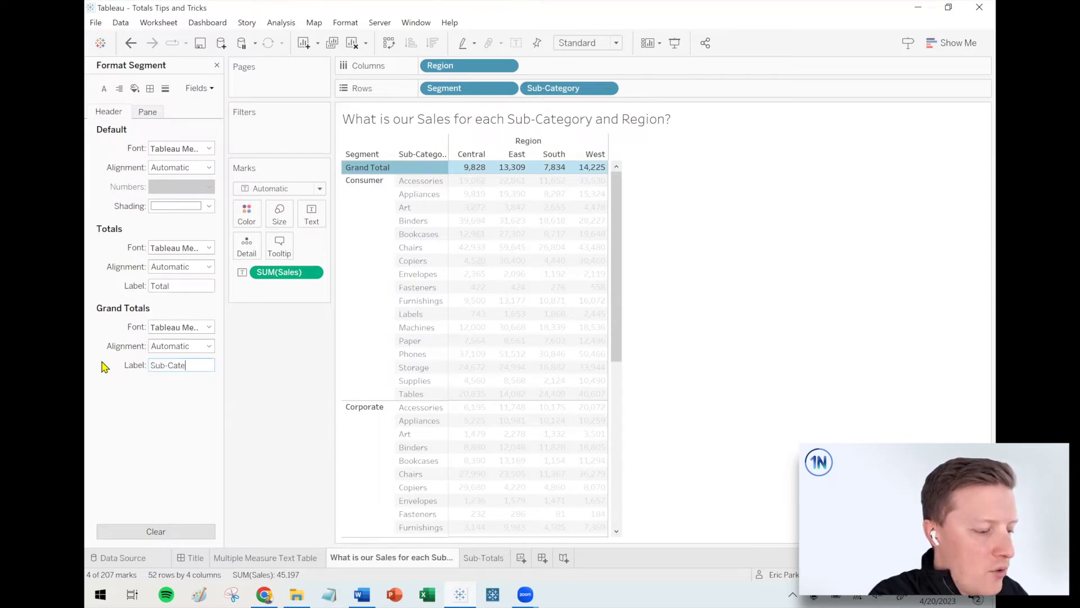
type("gory Avg")
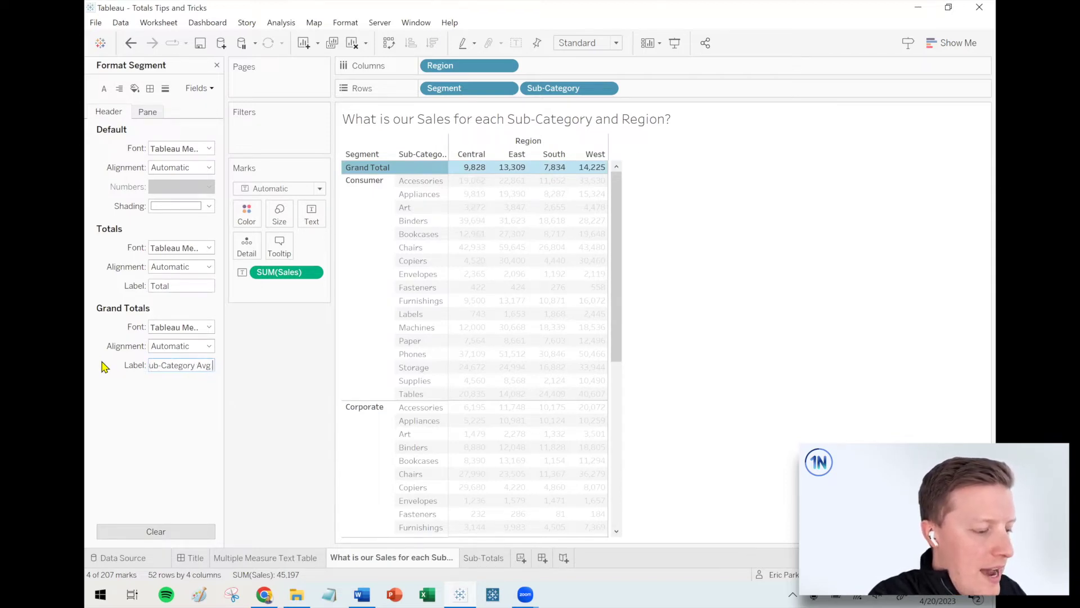
type(" Sum of Sales")
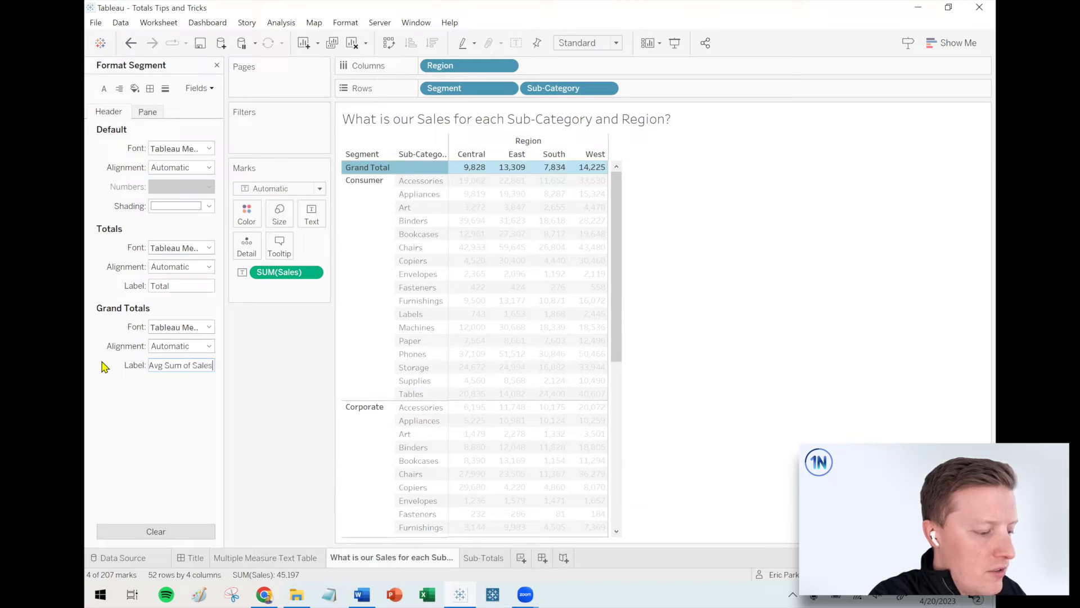
left_click(275, 363)
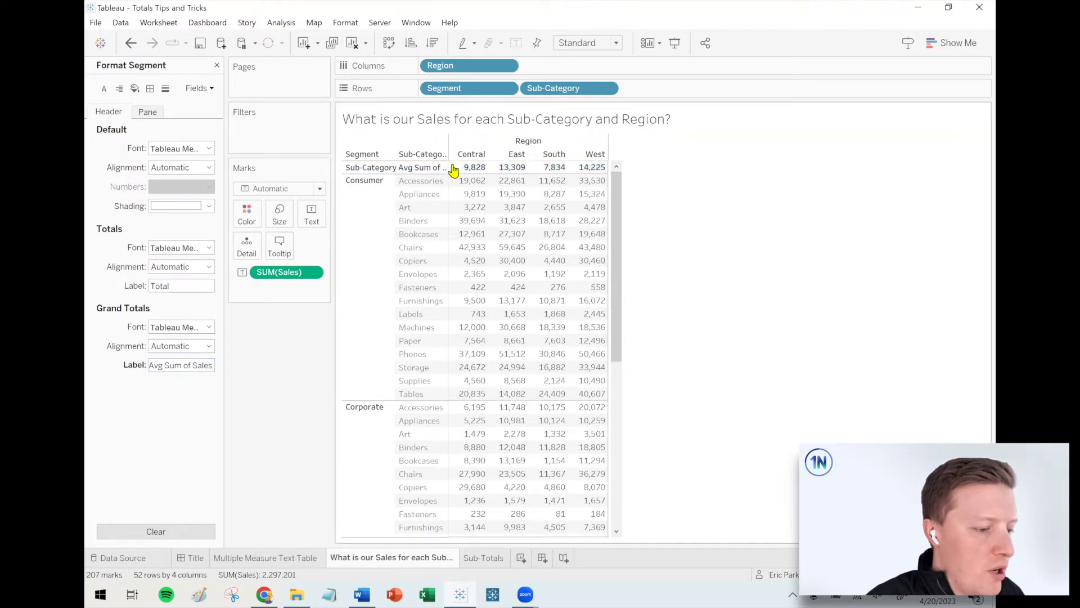
left_click_drag(447, 175, 475, 179)
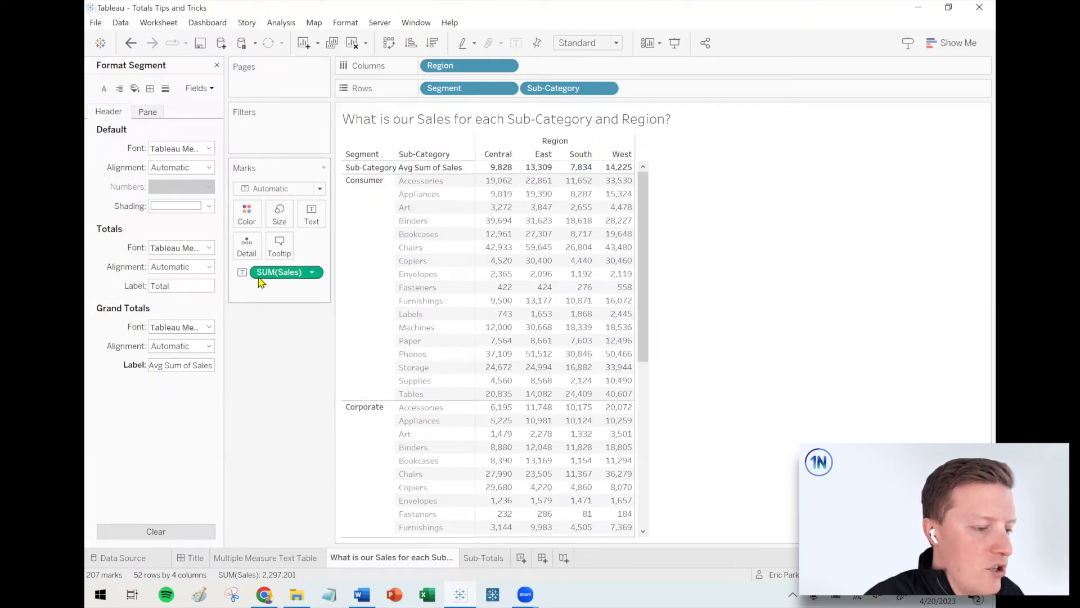
Change the label to 'Avg Sub-Category Sales', narrow the column to fit, and close the Format pane
triple_click(176, 364)
type("Avg Su")
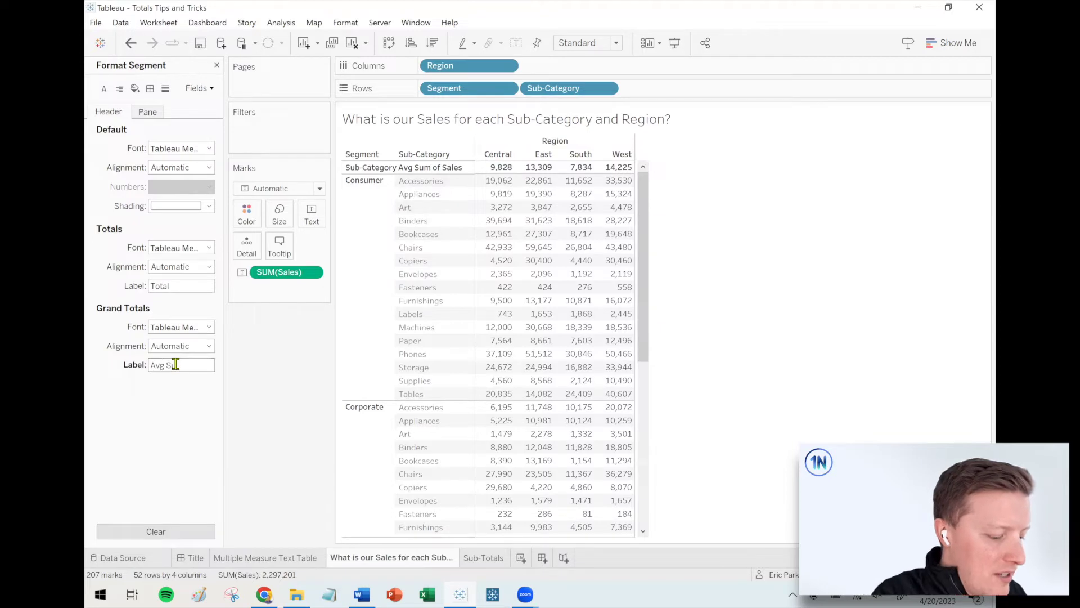
type("b-Category Sales")
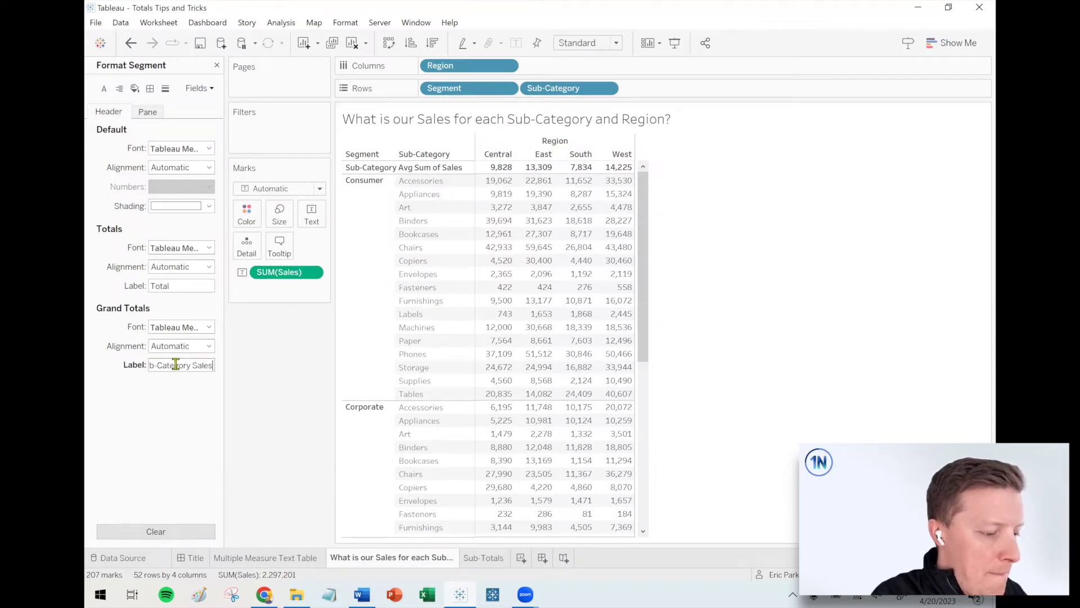
key("Return")
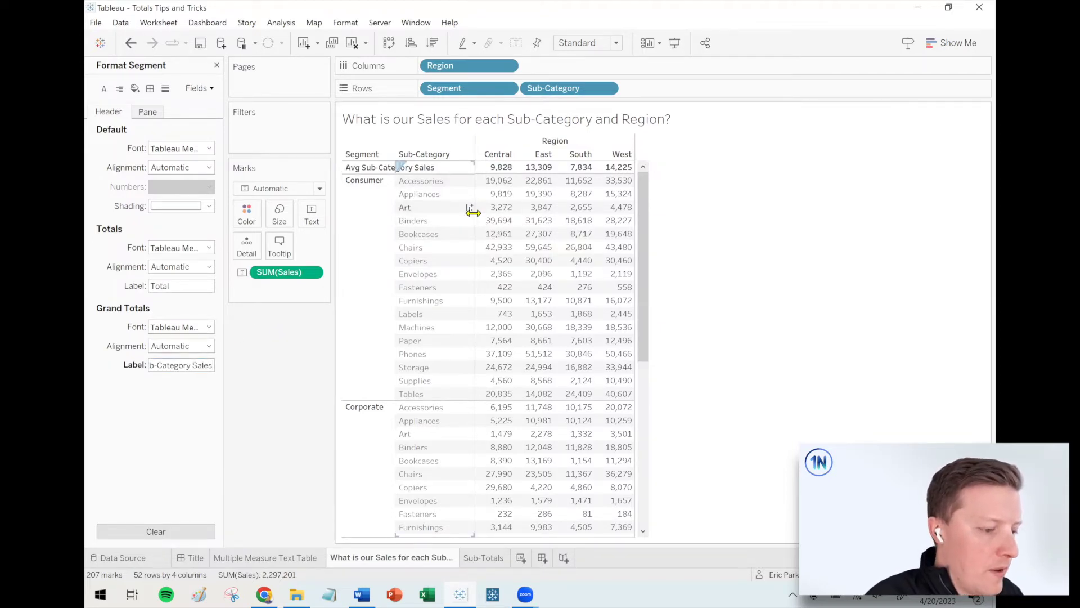
left_click_drag(473, 209, 458, 217)
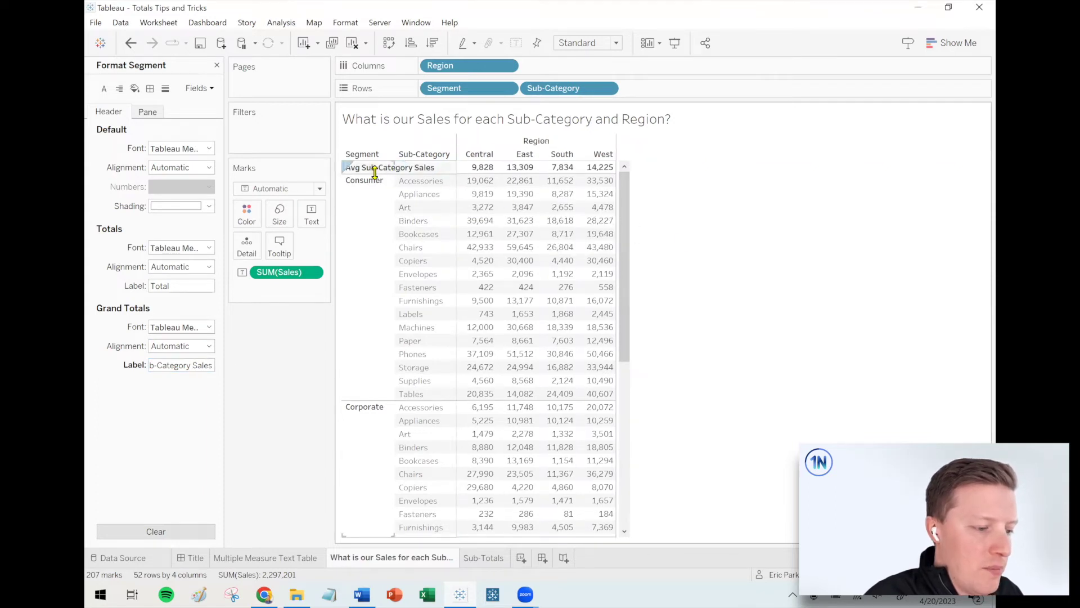
left_click(216, 66)
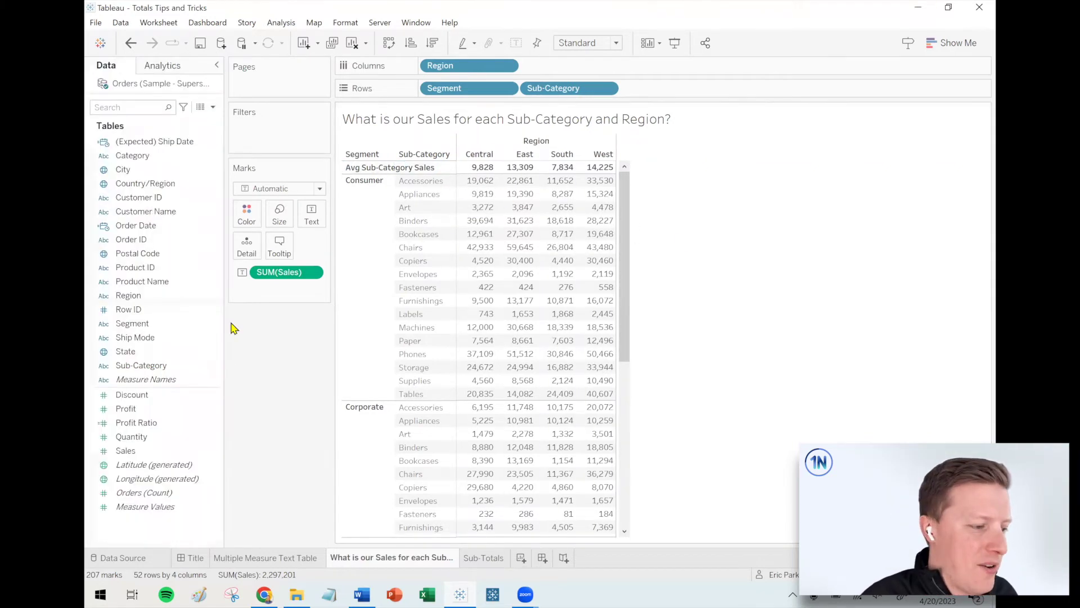
mouse_move(248, 563)
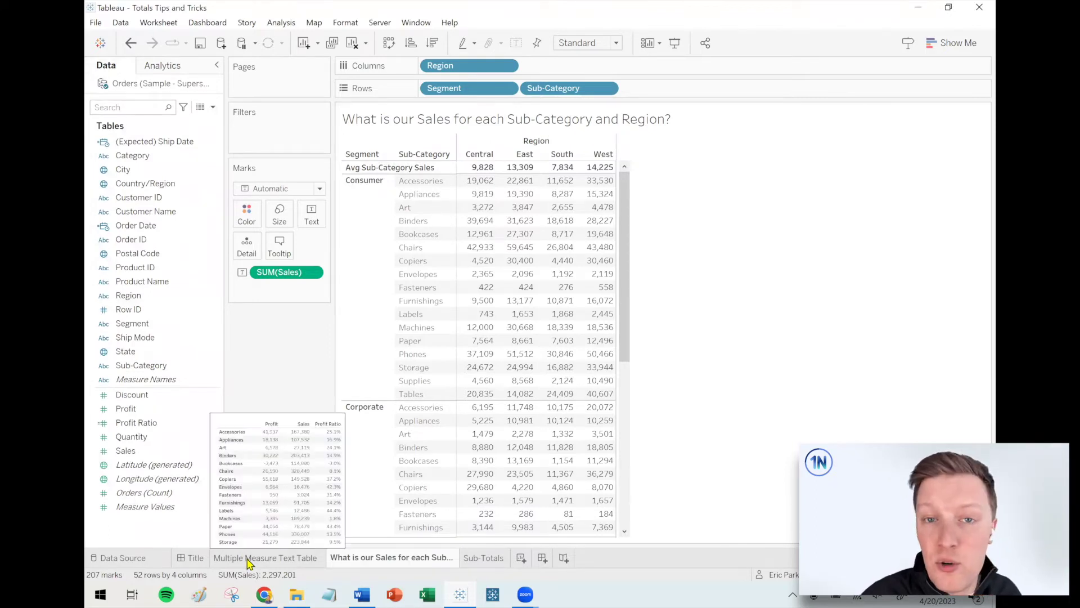
Go to the Multiple Measure Text Table sheet, whose Grand Total reads 286,397, 2,297,201 and 12.5%
left_click(249, 559)
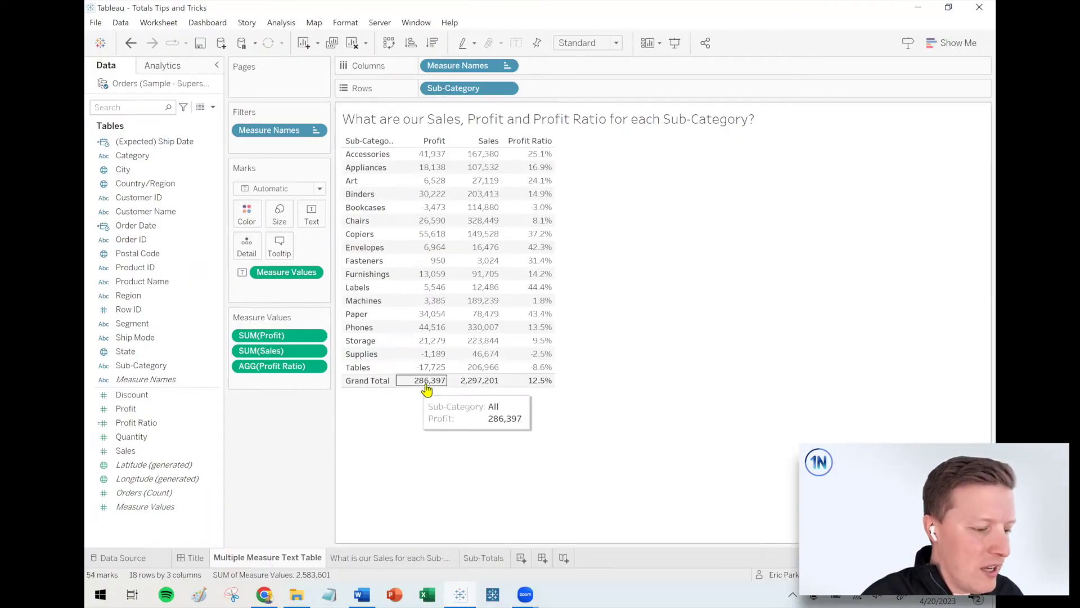
mouse_move(546, 387)
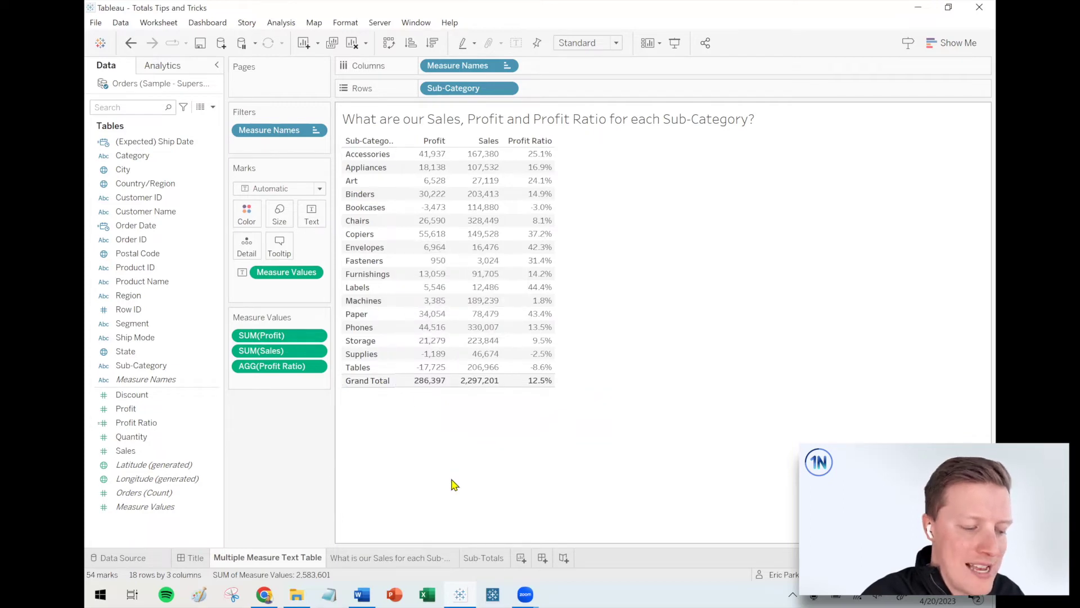
In Format Shading, shade the Grand Total pane darker grey and its header grey
right_click(371, 383)
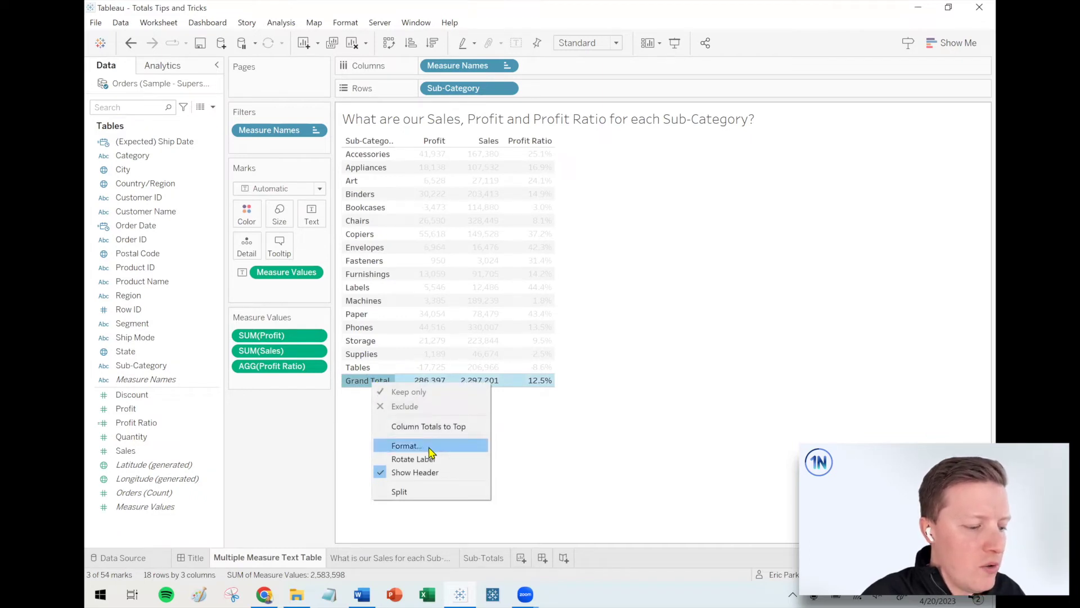
left_click(429, 448)
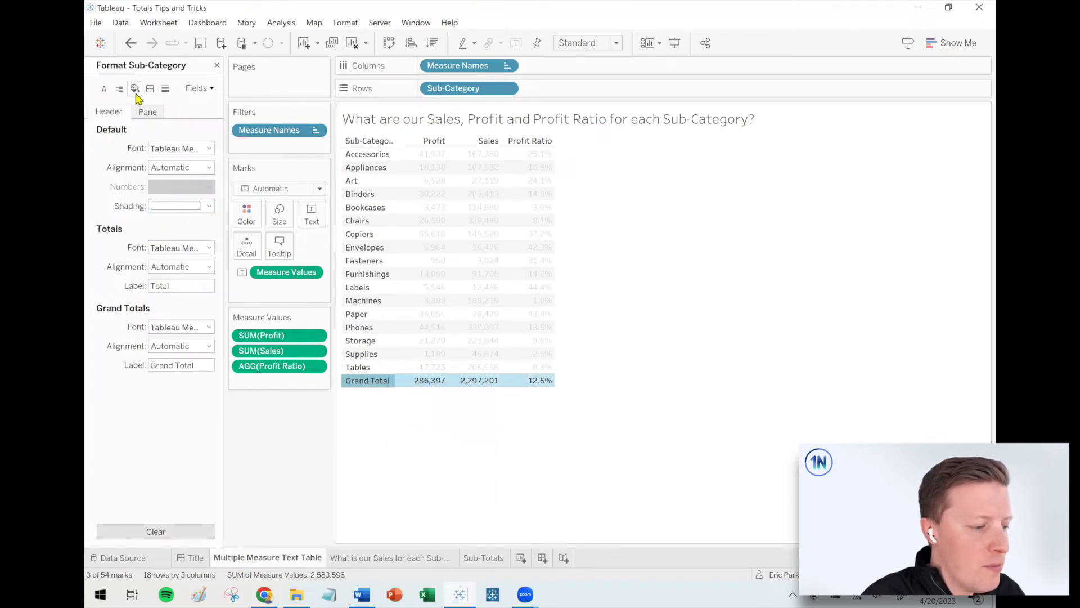
left_click(135, 89)
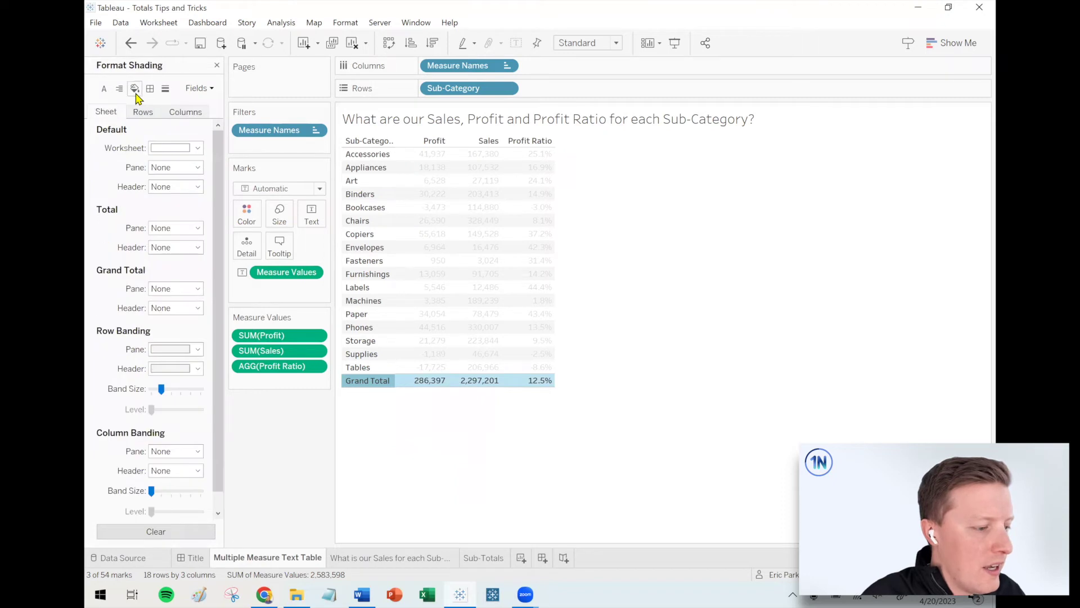
left_click(187, 290)
left_click(170, 359)
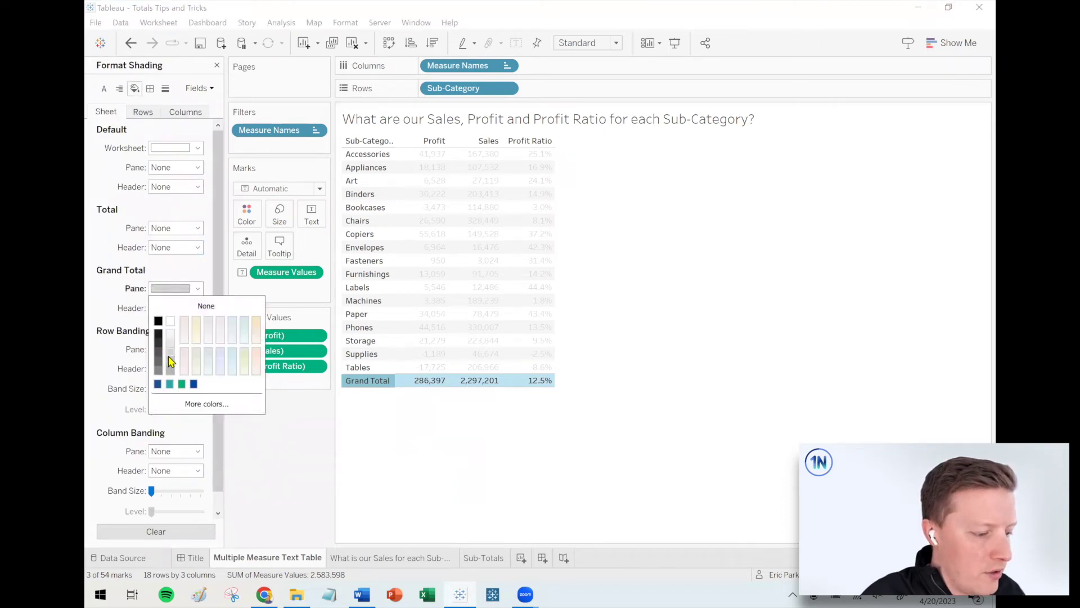
left_click(170, 369)
left_click(427, 445)
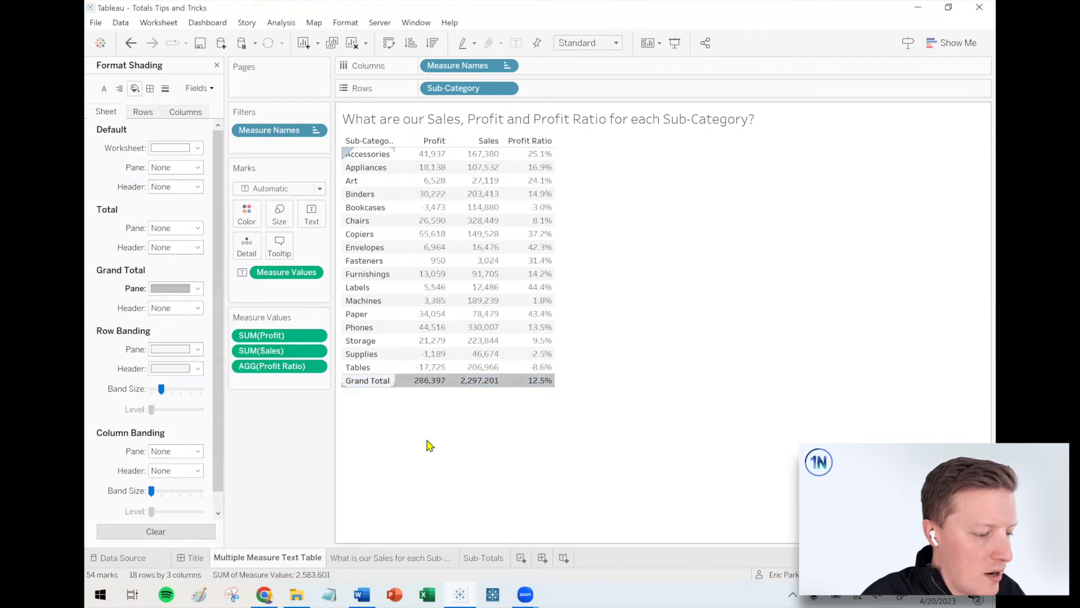
left_click(185, 308)
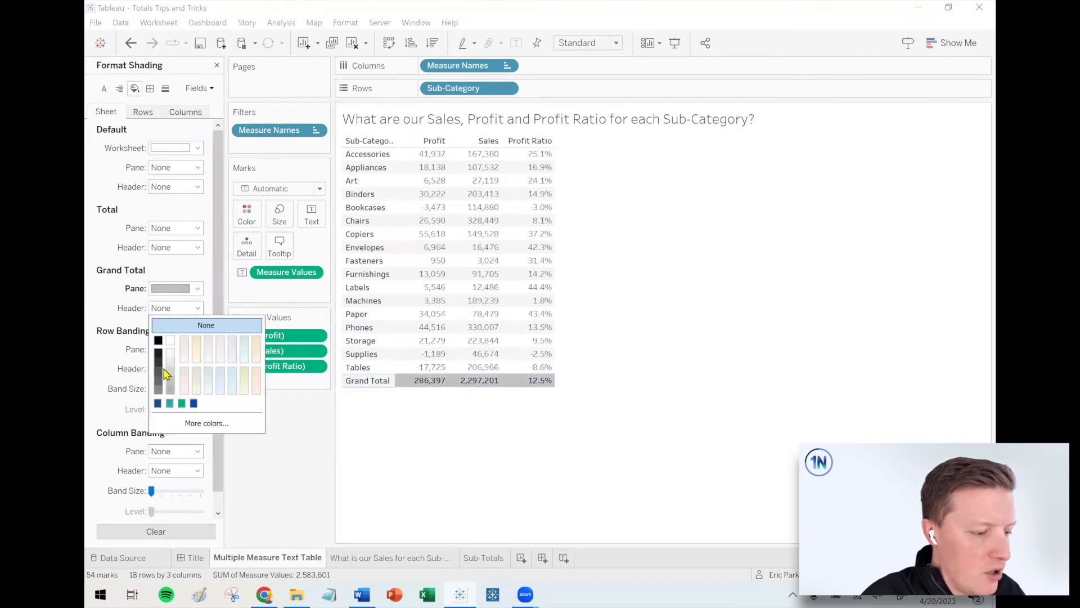
left_click(171, 384)
left_click(502, 482)
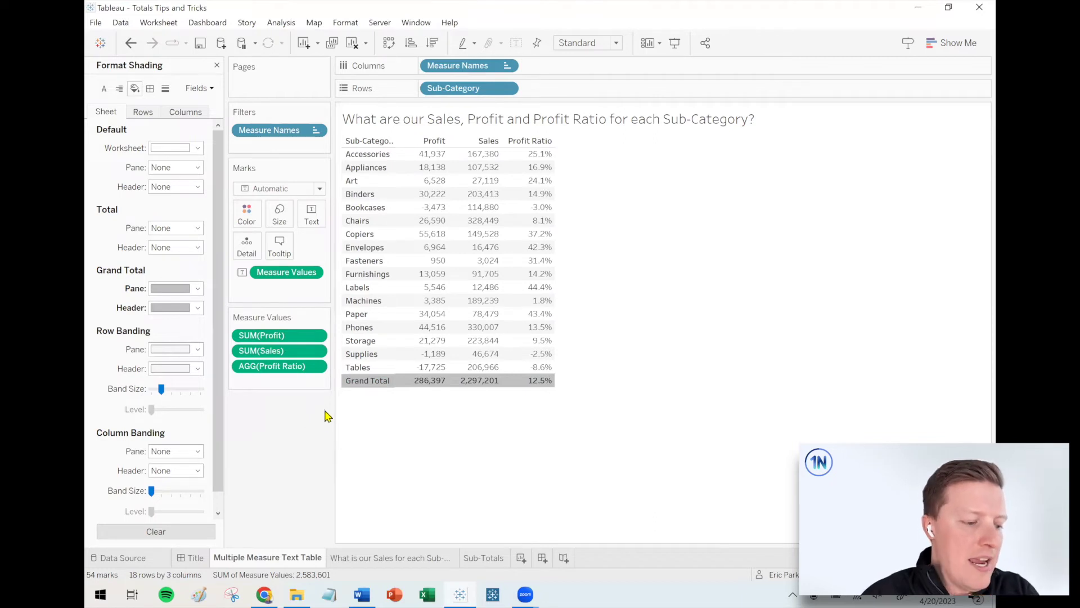
Try a white Grand Total pane, undo the shading back to none, and close the Format pane
mouse_move(370, 369)
left_mouse_down()
mouse_move(343, 400)
mouse_move(385, 394)
left_mouse_up()
mouse_move(324, 366)
left_mouse_down()
mouse_move(309, 321)
mouse_move(269, 307)
mouse_move(205, 314)
mouse_move(220, 341)
left_mouse_up()
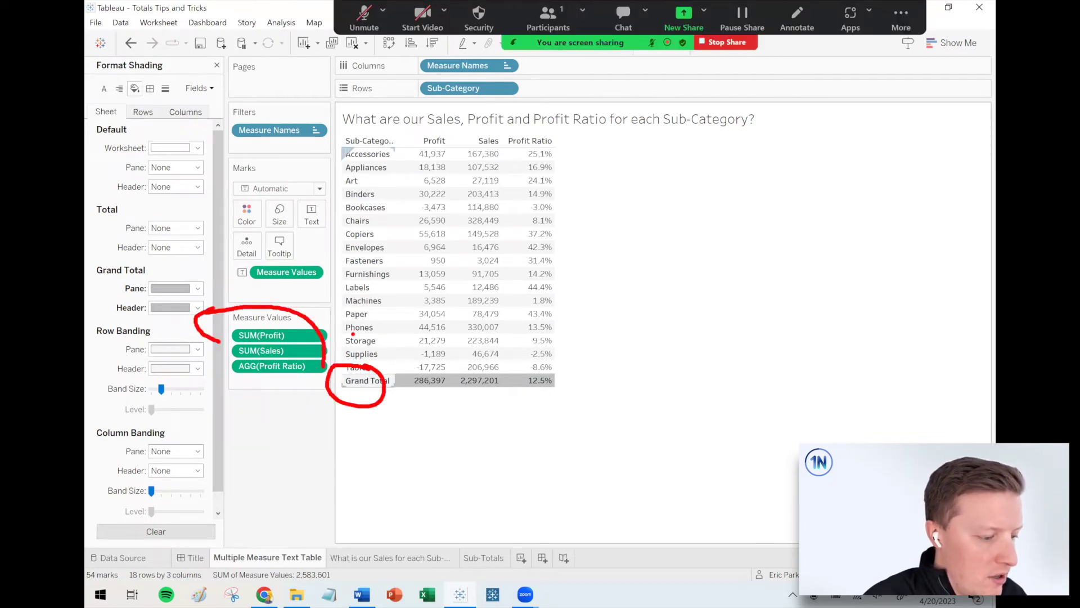
mouse_move(425, 360)
left_mouse_down()
mouse_move(385, 369)
mouse_move(414, 372)
left_mouse_up()
mouse_move(394, 336)
left_mouse_down()
mouse_move(290, 283)
mouse_move(222, 297)
left_mouse_up()
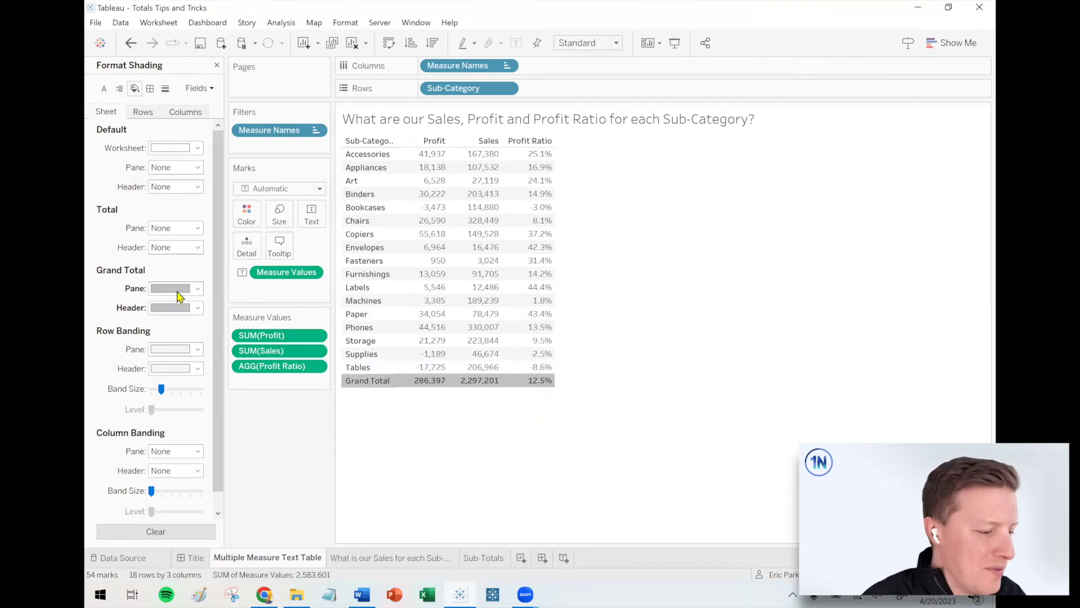
left_click(176, 288)
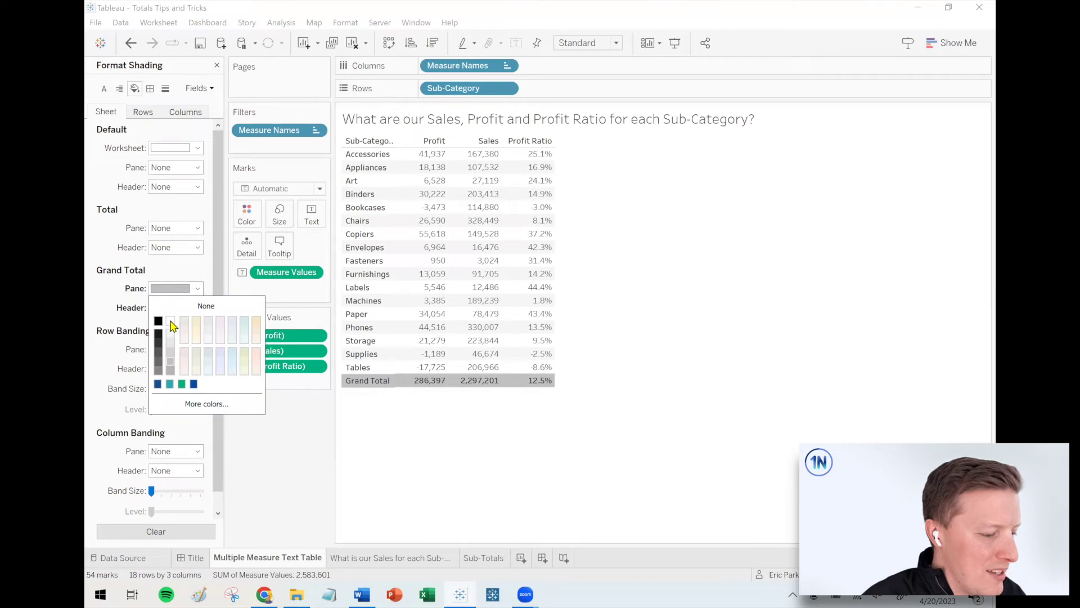
left_click(171, 321)
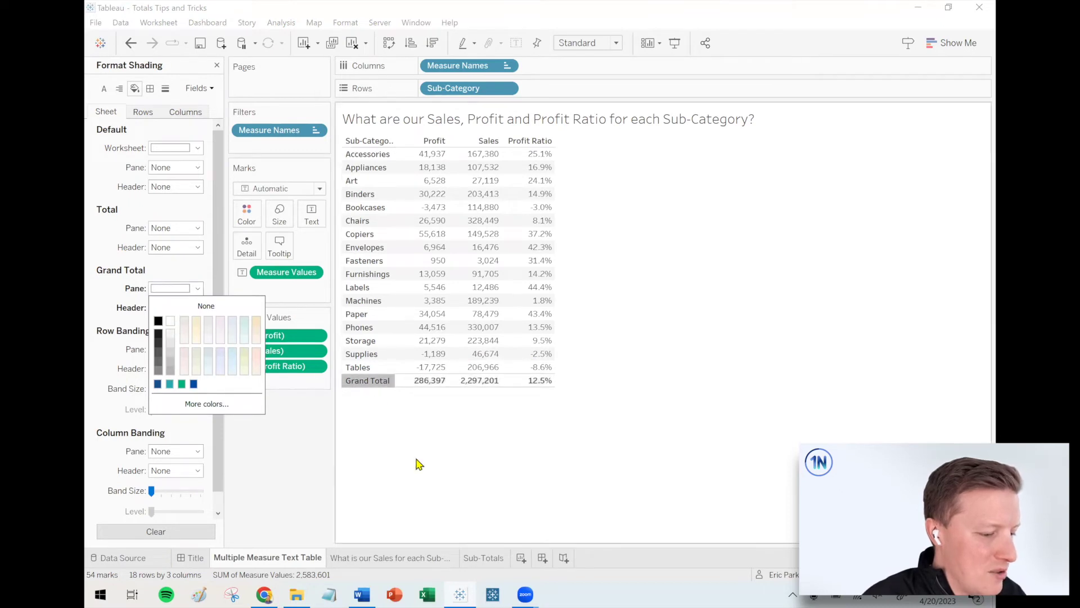
left_click(514, 495)
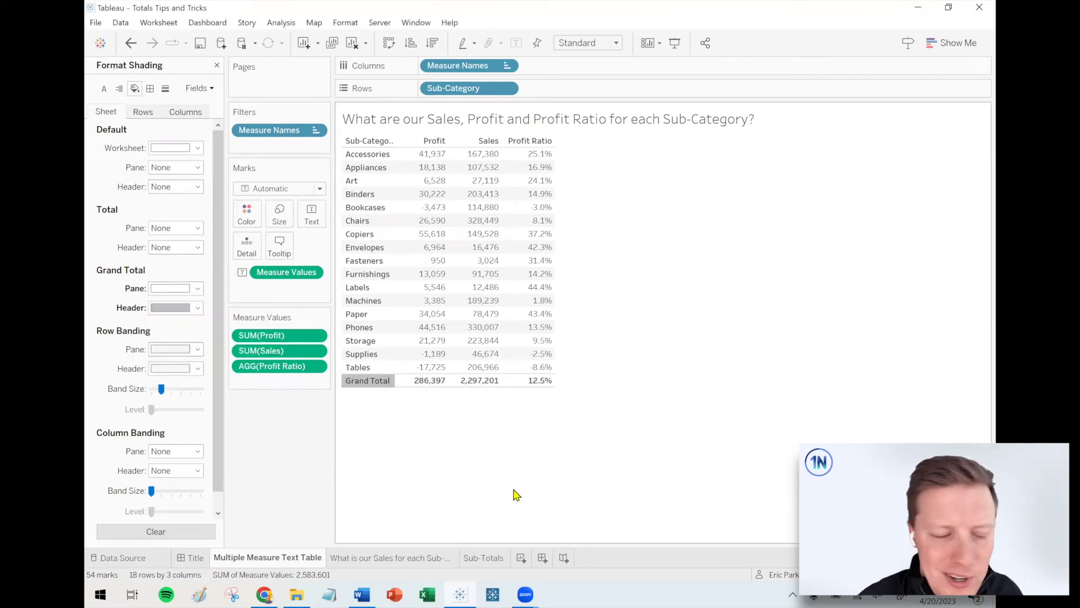
key("ctrl+z")
key("ctrl+z")
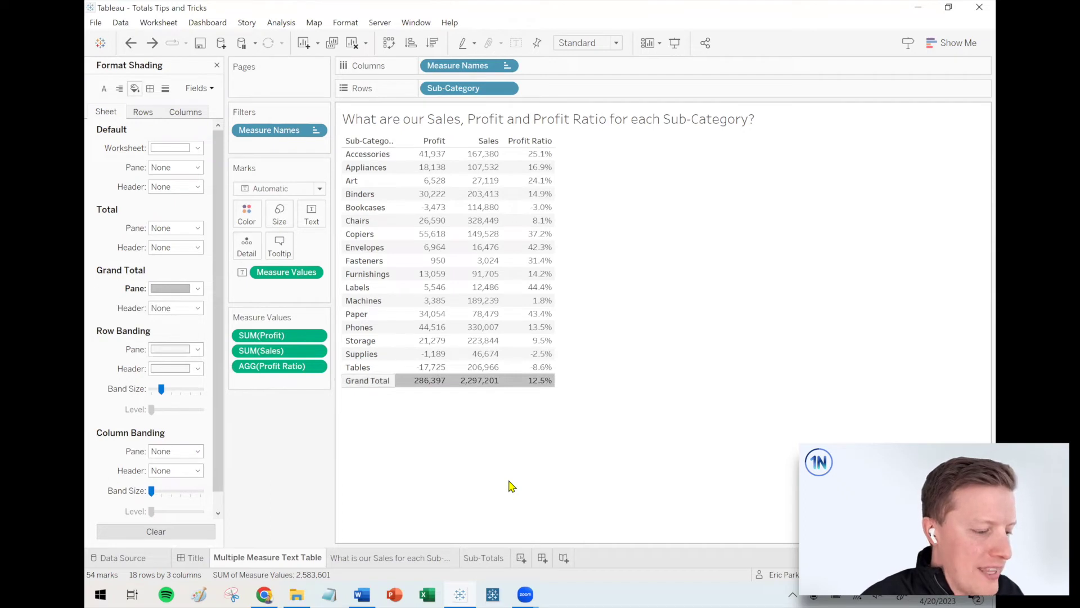
key("ctrl+z")
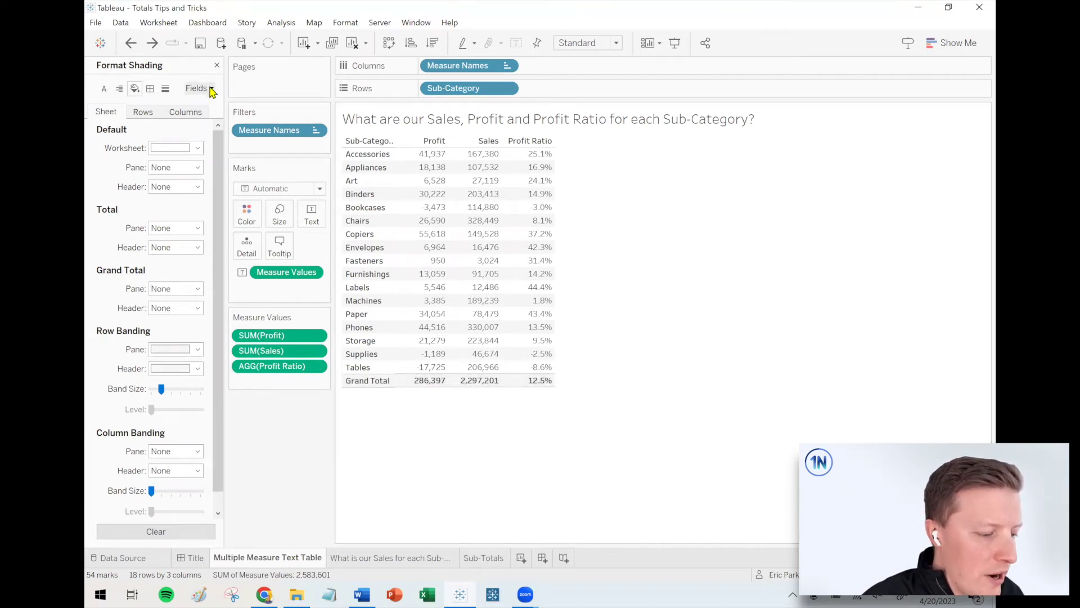
left_click(216, 66)
On the Sub-Category and Region sheet, use Square marks with SUM(Sales) on Color (blue, 81 to 59,645)
left_click(367, 558)
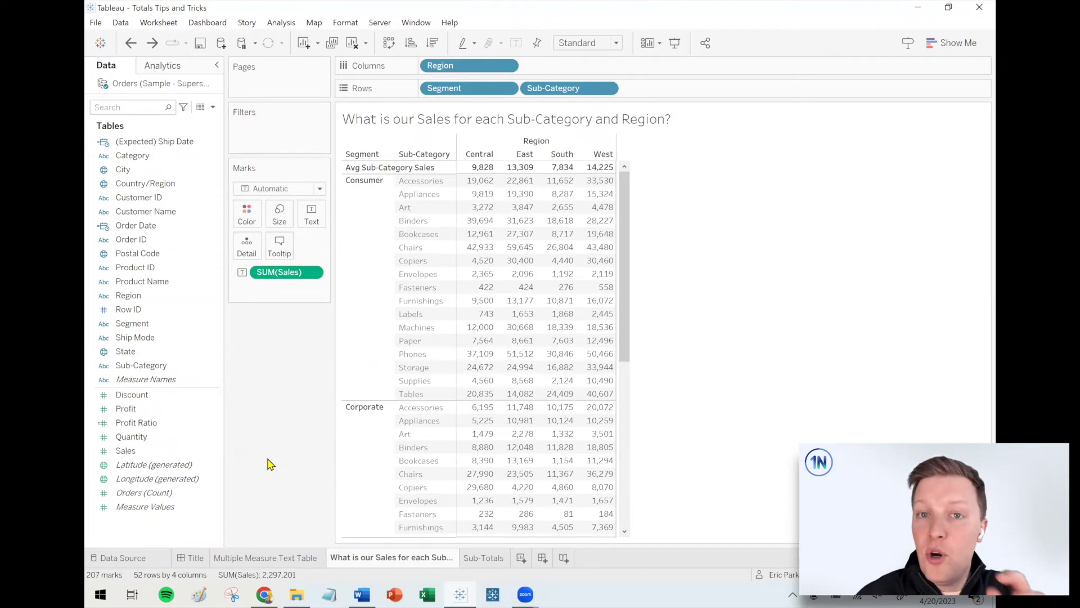
left_click(286, 190)
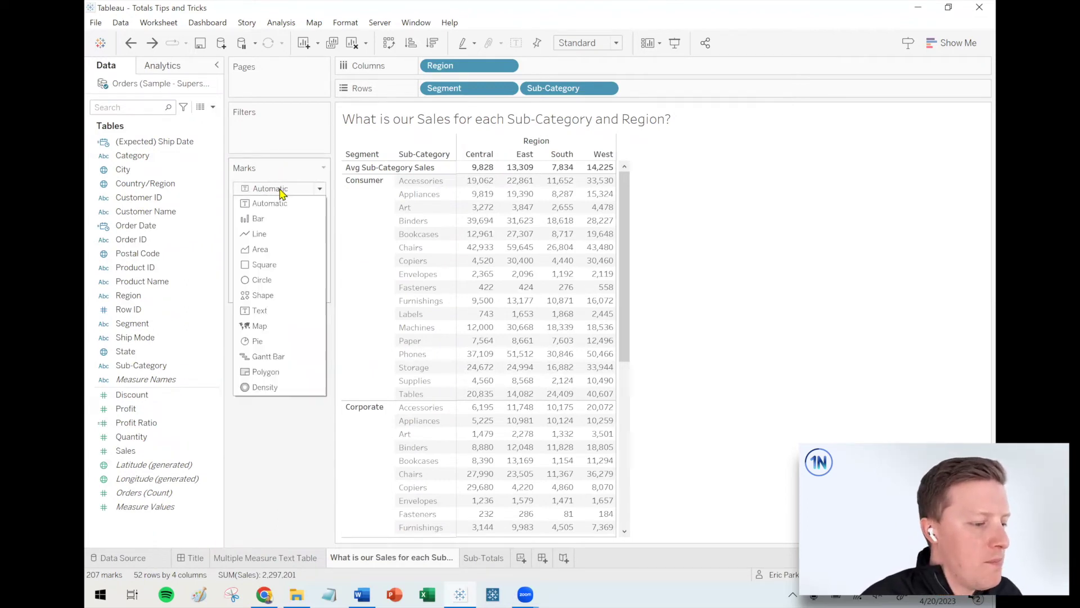
key("Escape")
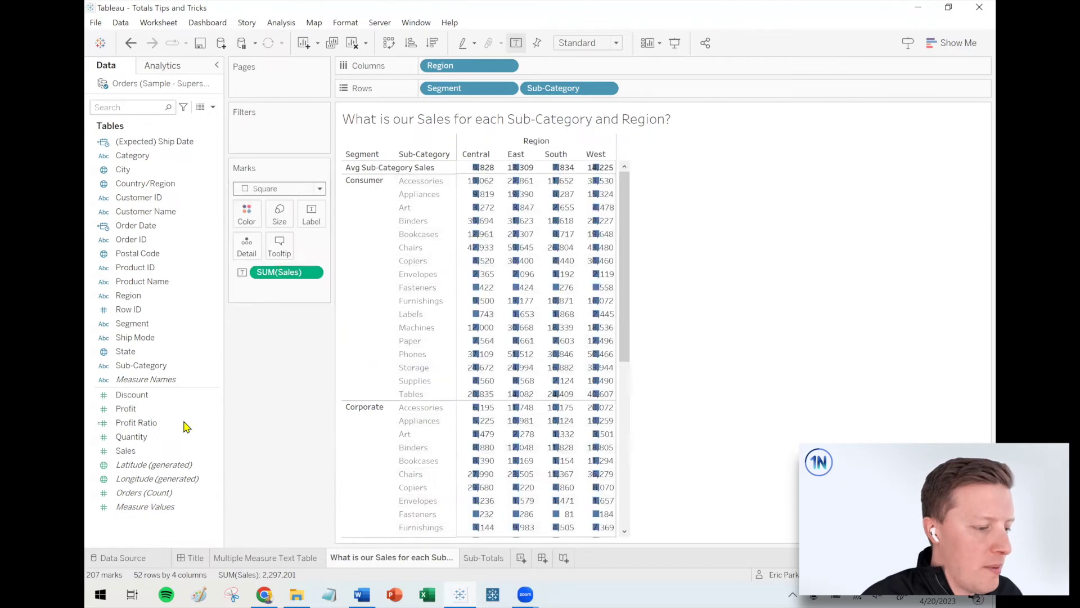
left_click_drag(249, 214, 248, 217)
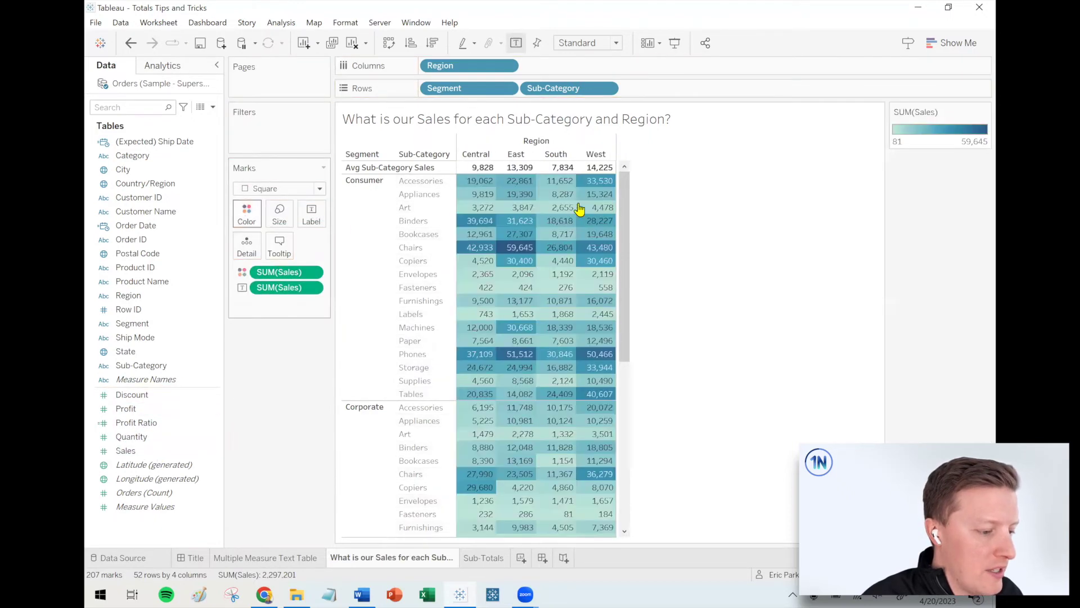
left_click_drag(628, 195, 615, 145)
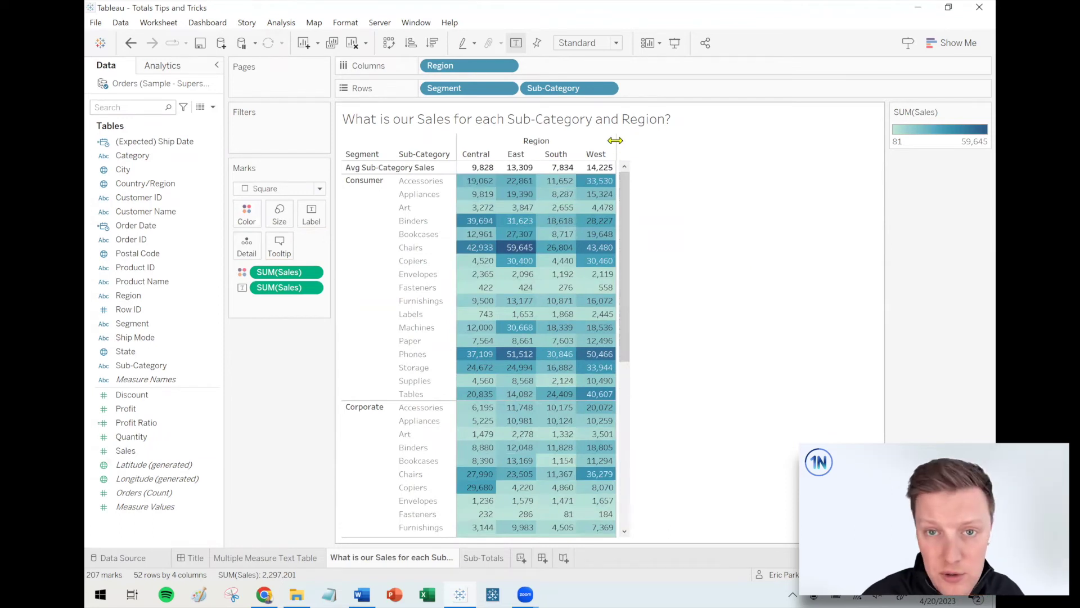
mouse_move(474, 172)
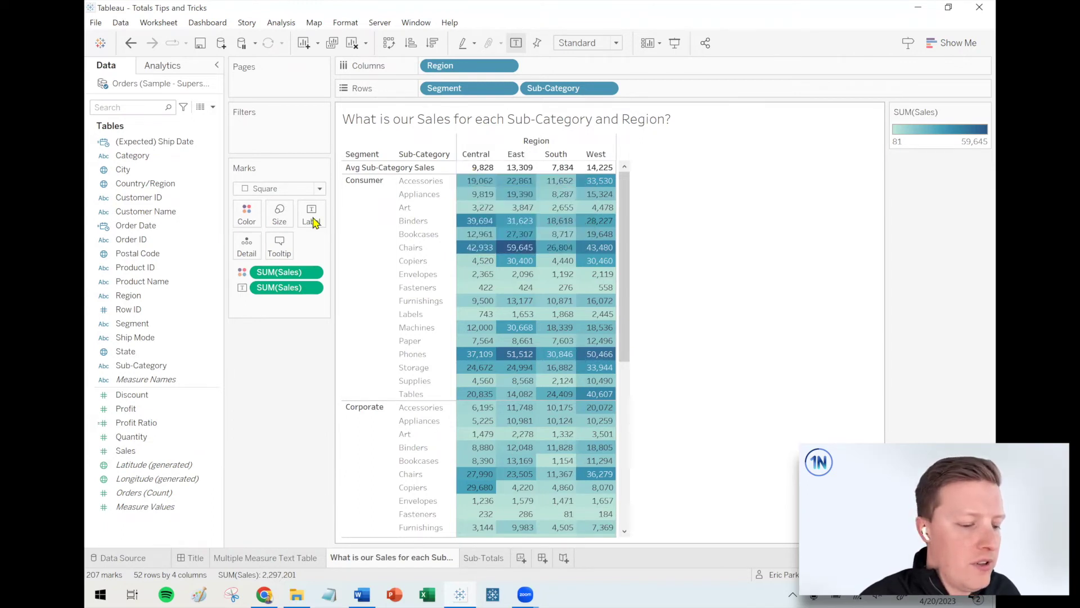
left_click(246, 217)
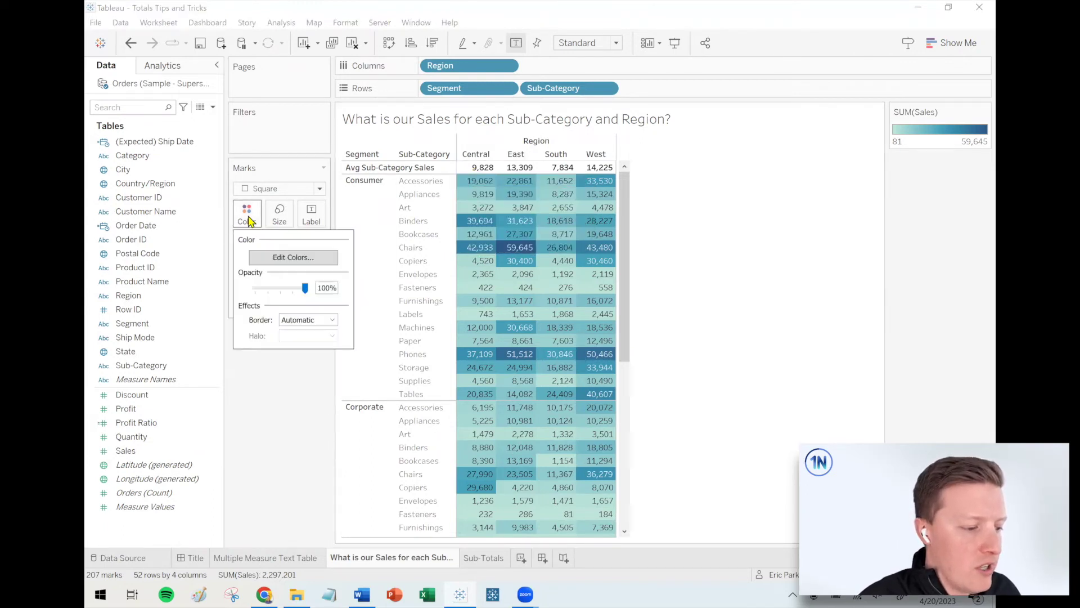
Check Include Totals in Edit Colors so the scale spans 81 to 725,458
left_click(309, 260)
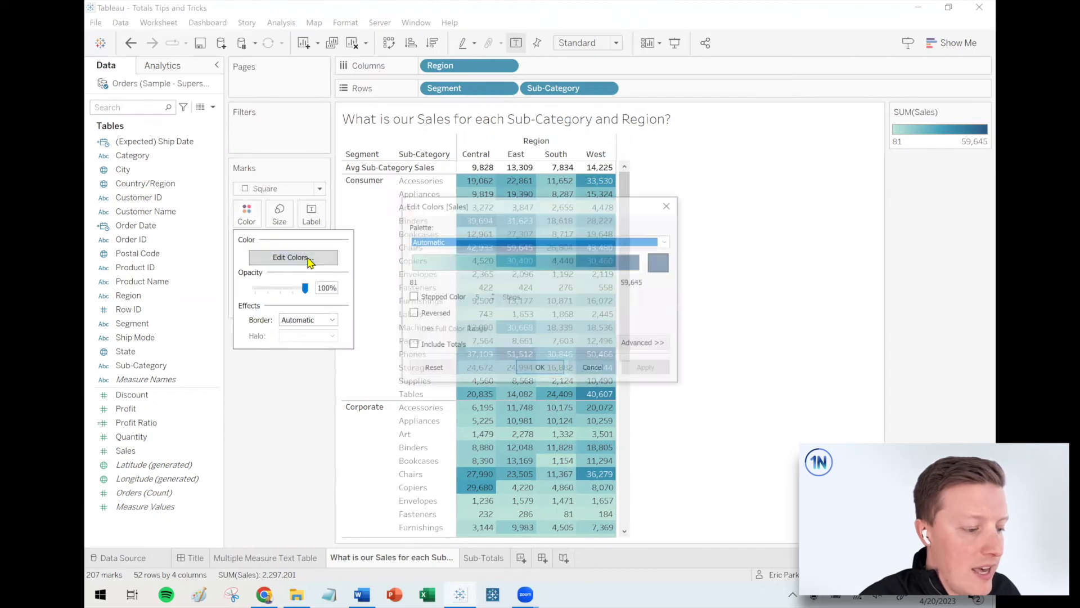
left_click(412, 346)
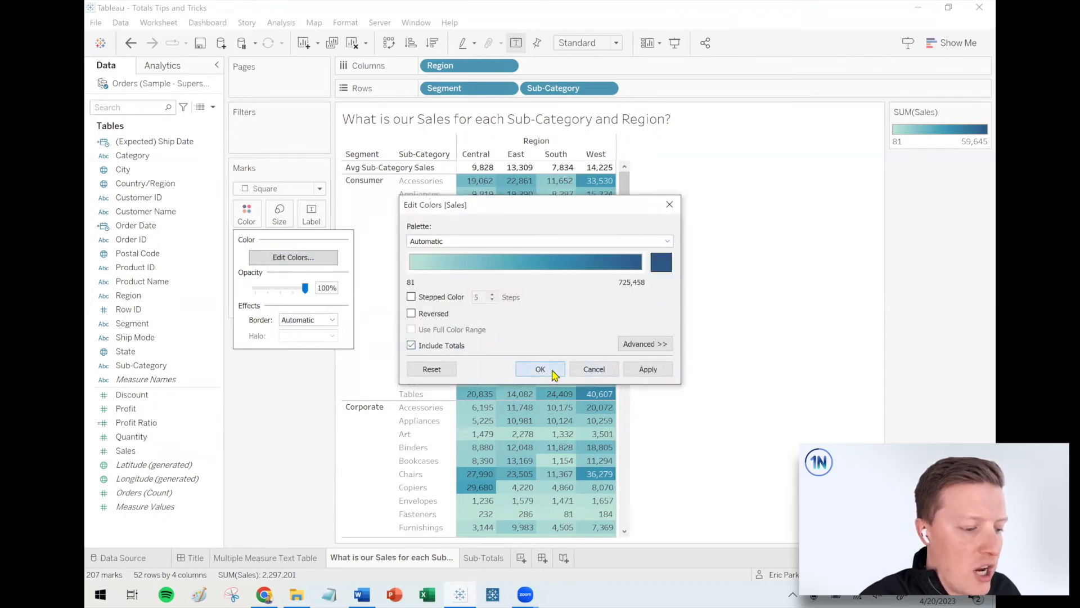
left_click(543, 369)
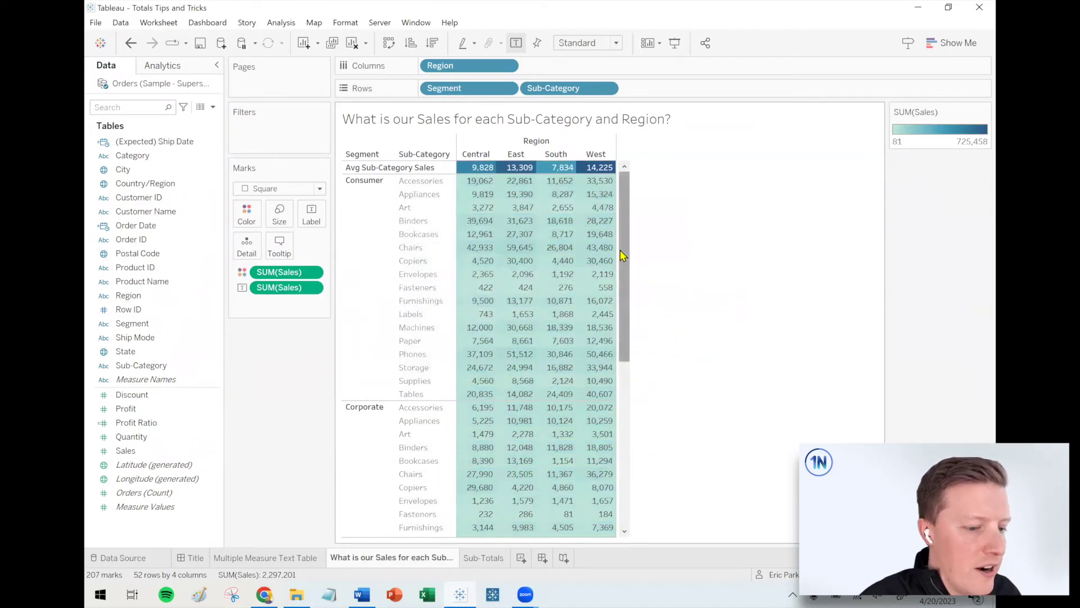
left_click_drag(624, 318, 623, 168)
mouse_move(511, 169)
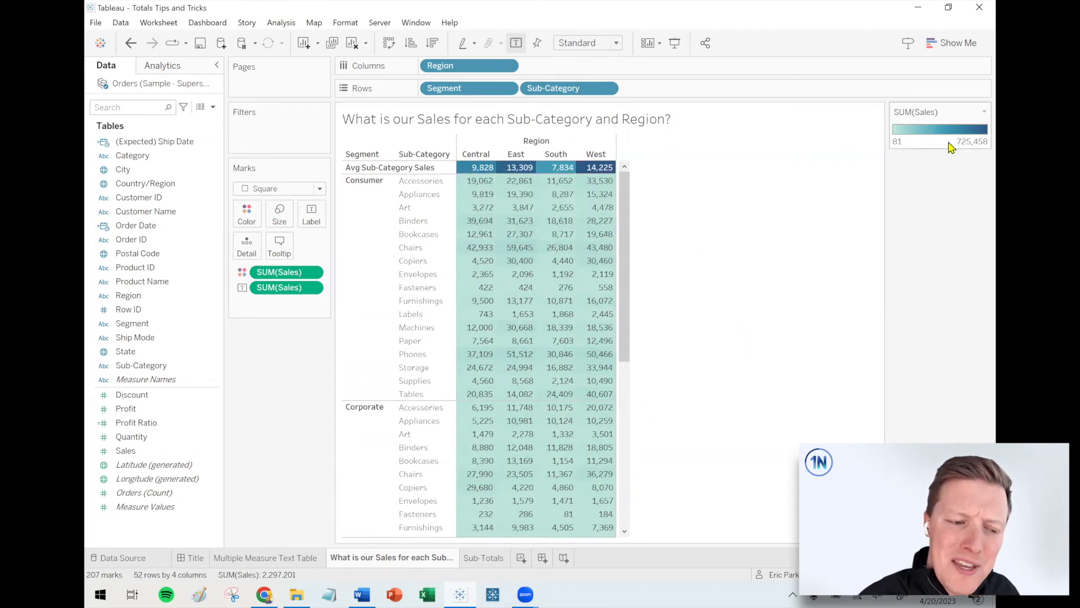
mouse_move(602, 169)
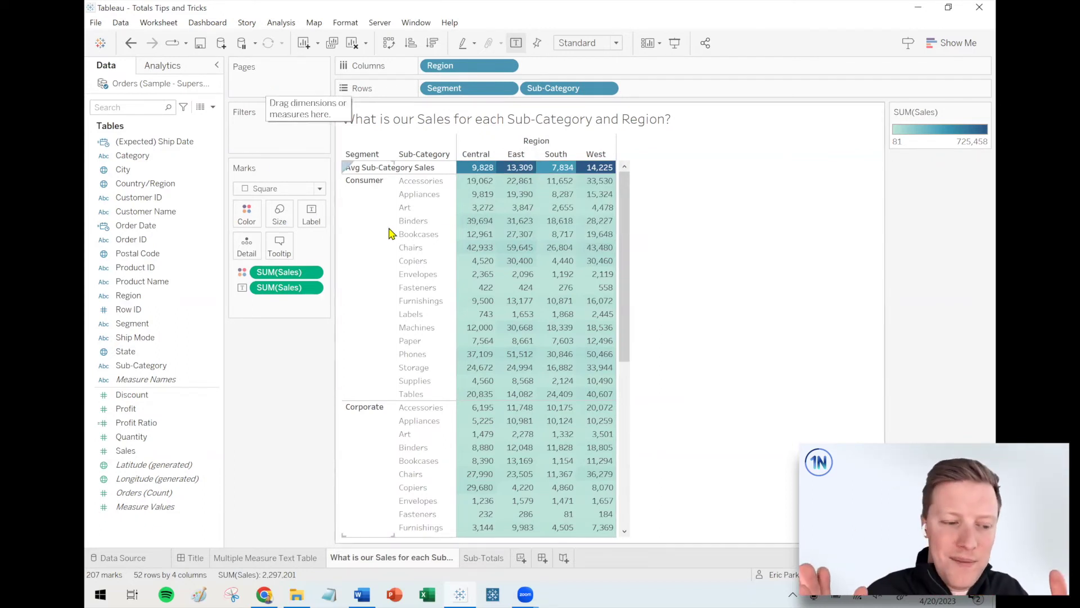
mouse_move(599, 220)
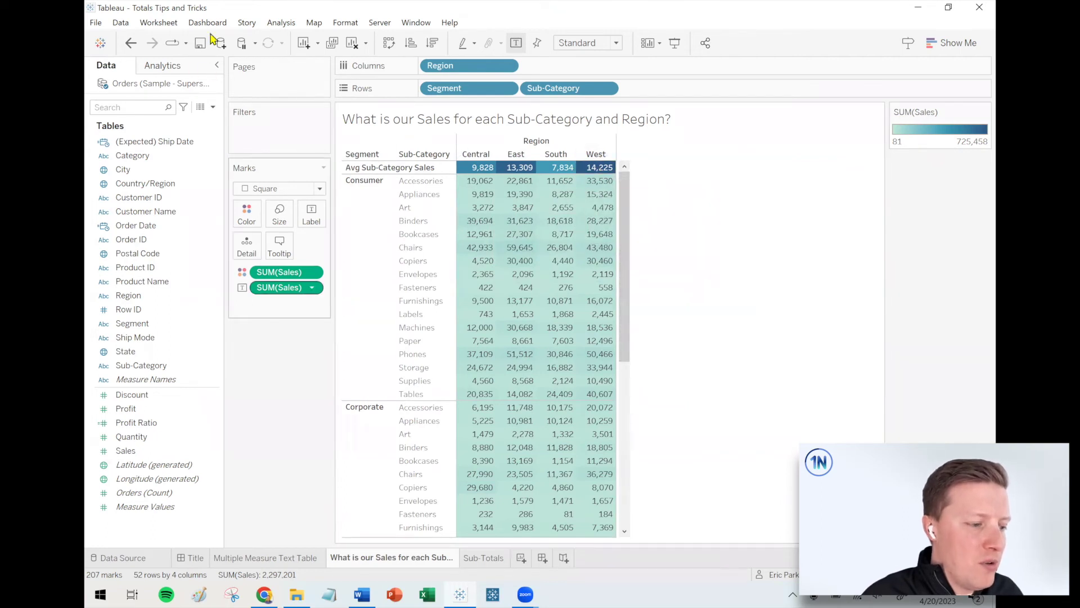
Set Total All Using to Automatic under Analysis > Totals
left_click(281, 22)
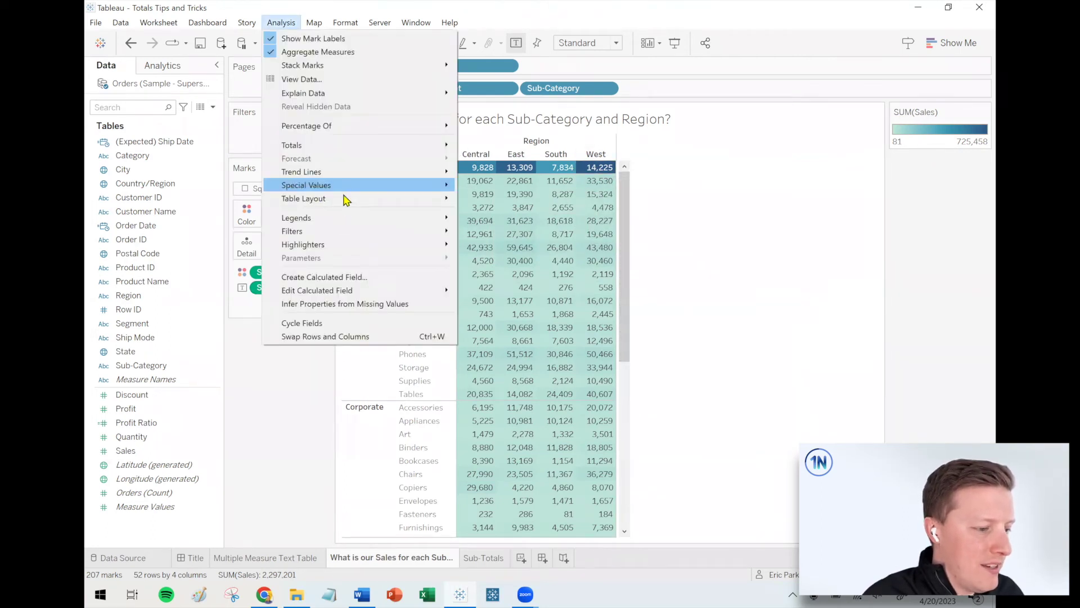
mouse_move(346, 199)
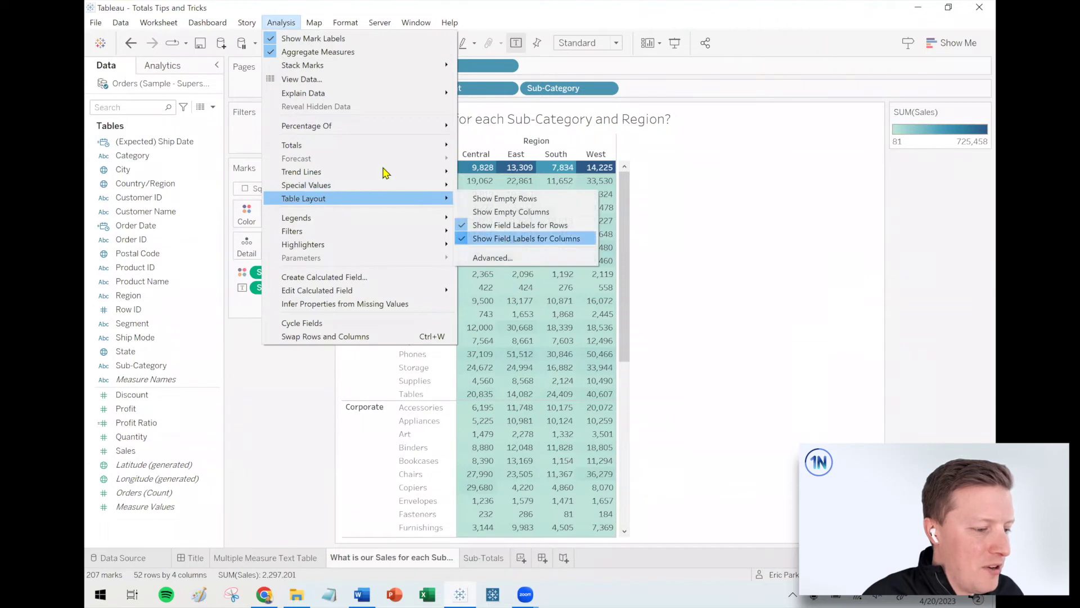
mouse_move(378, 145)
mouse_move(555, 236)
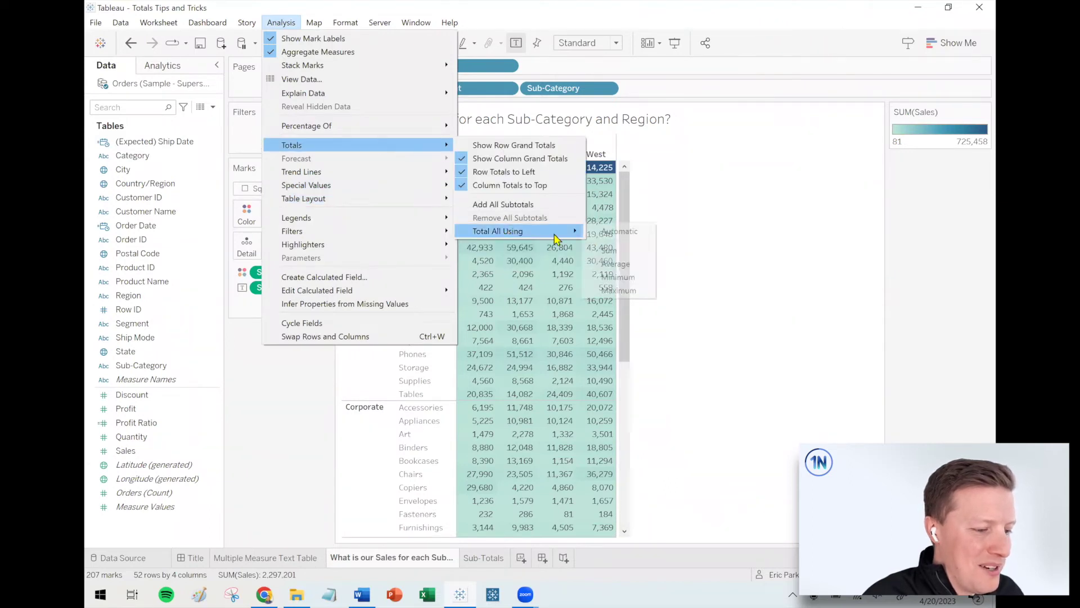
left_click(661, 232)
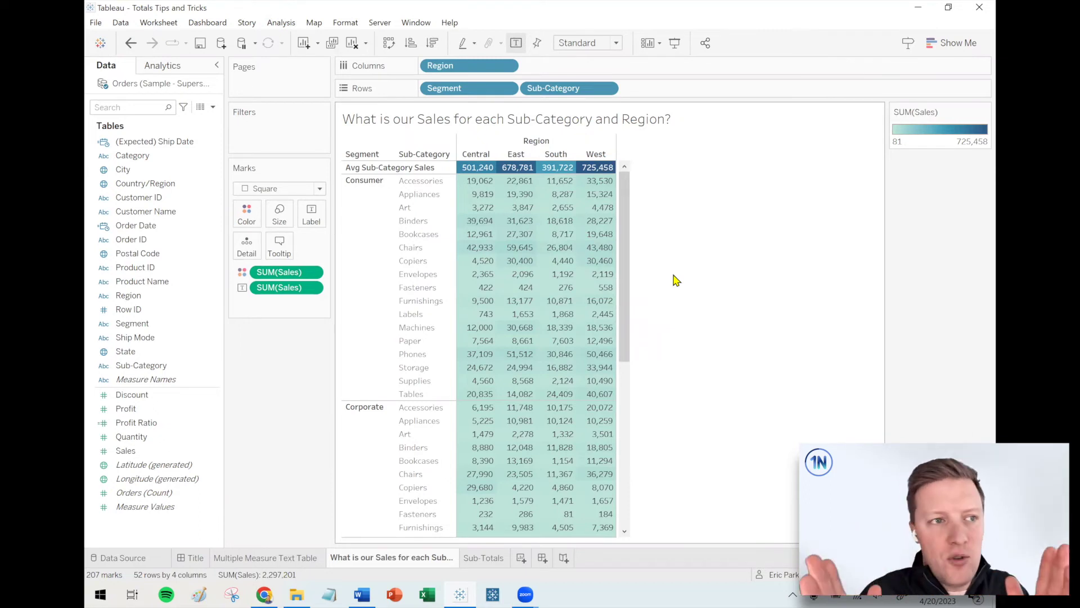
Uncheck Include Totals in Edit Colors and go to the Sub-Totals sheet
left_click(247, 214)
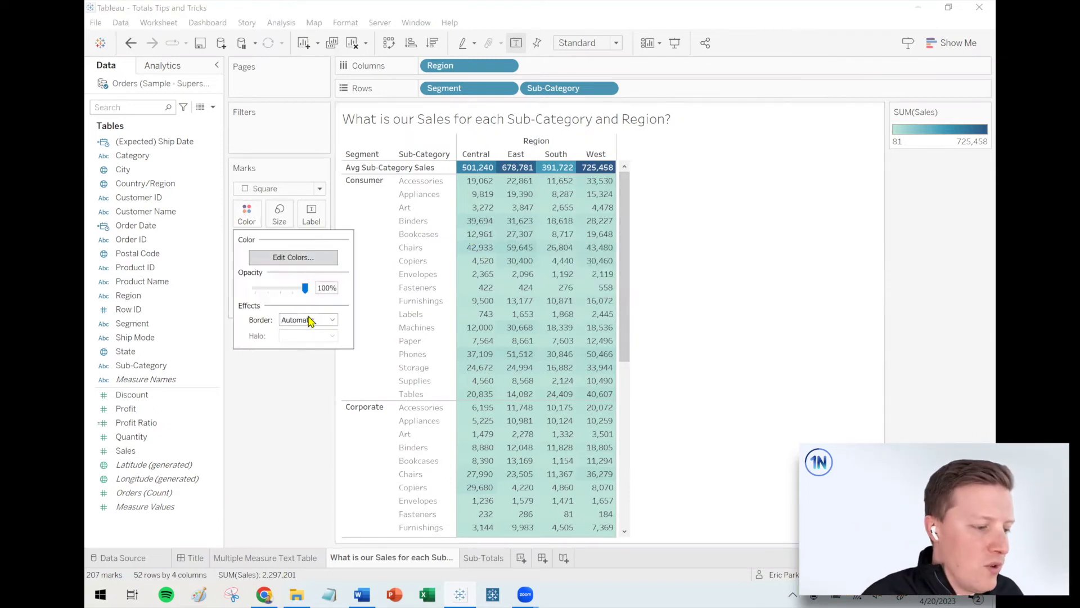
left_click(293, 257)
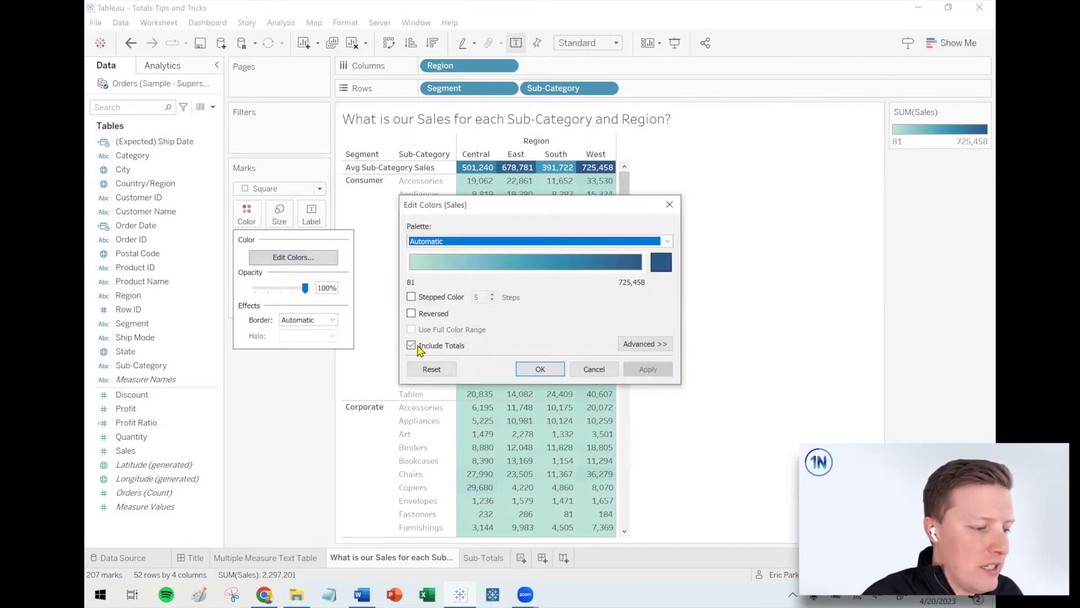
left_click(417, 347)
left_click(549, 369)
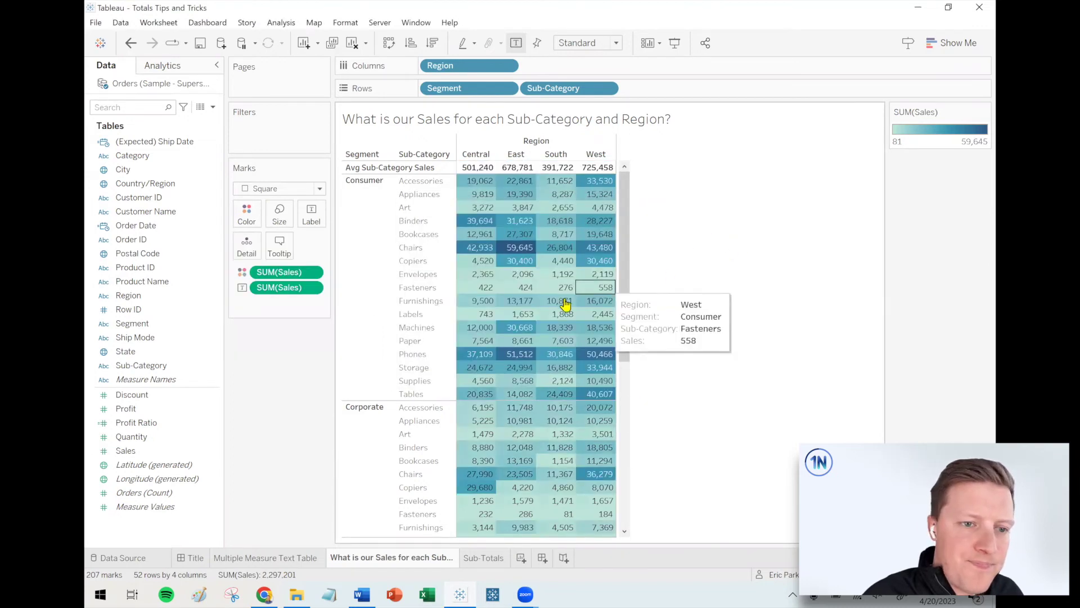
left_click(485, 558)
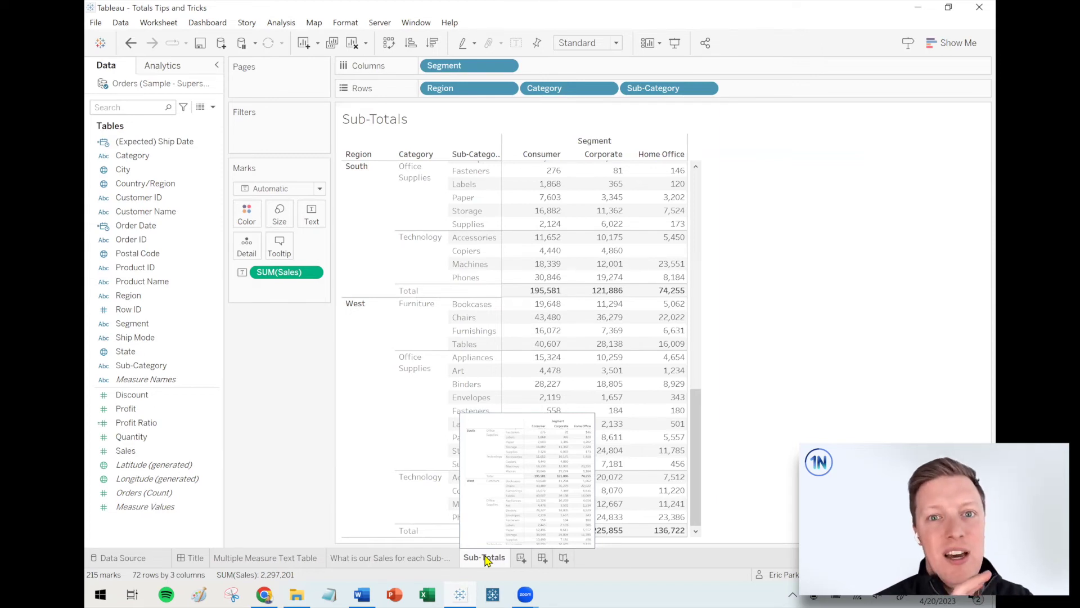
Add a new worksheet and name it 'Worksheet Details'
left_click(521, 558)
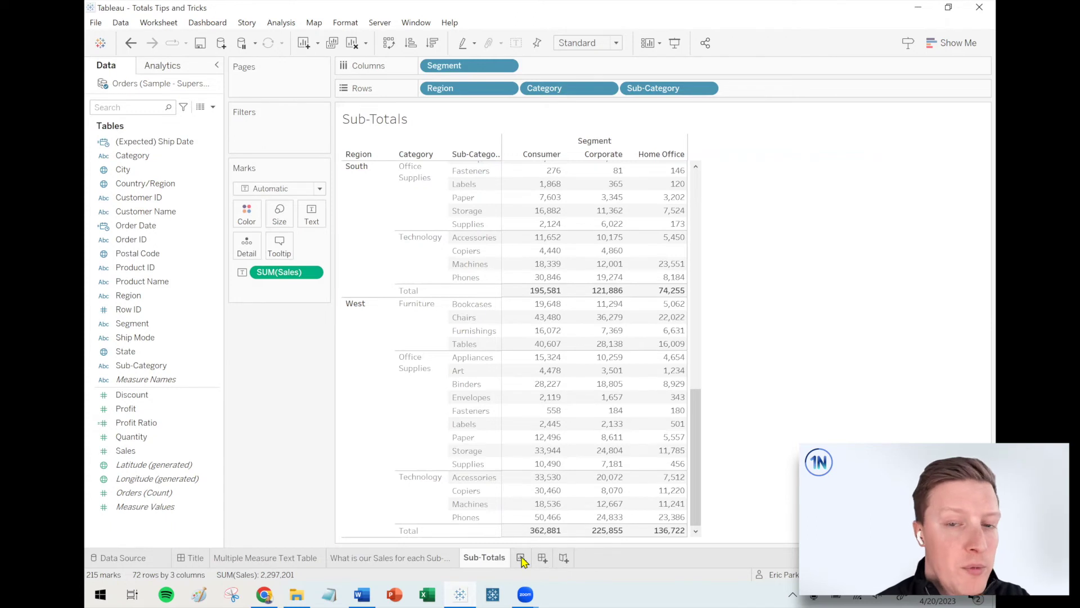
double_click(532, 557)
type("Worksh")
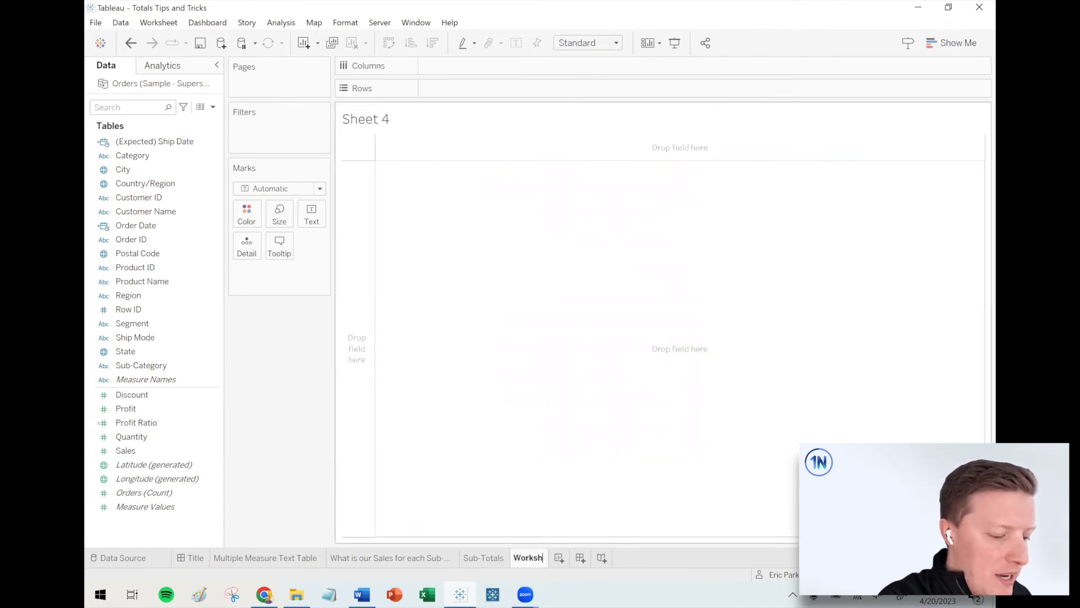
type("eet Details")
key("Return")
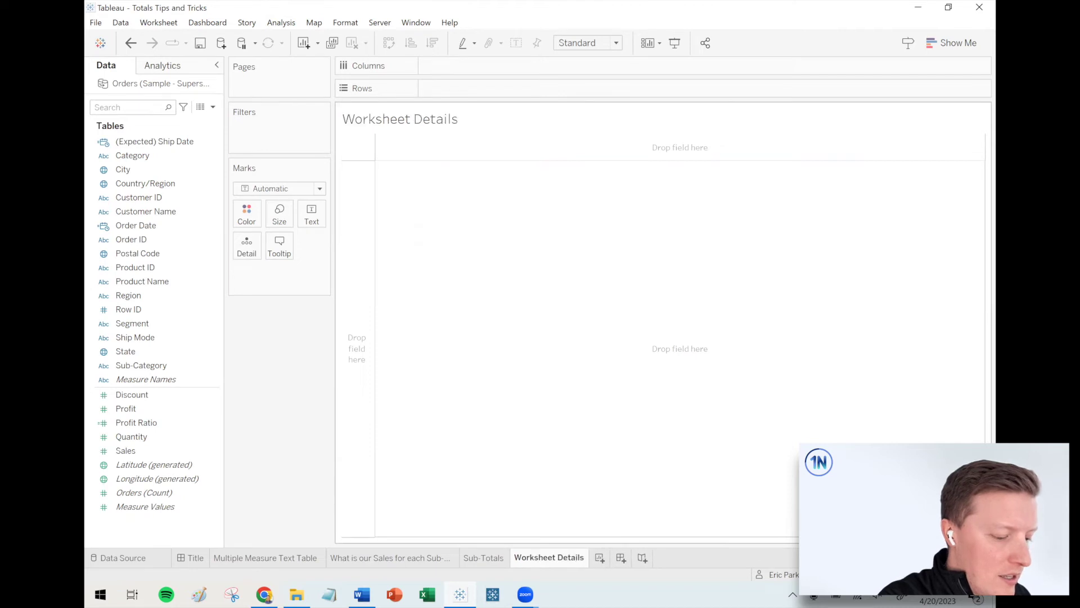
Build a crosstab with Sub-Category on Rows, Region on Columns and SUM(Sales) as text
left_click_drag(135, 365, 370, 353)
left_click_drag(128, 295, 499, 70)
left_click_drag(125, 450, 321, 213)
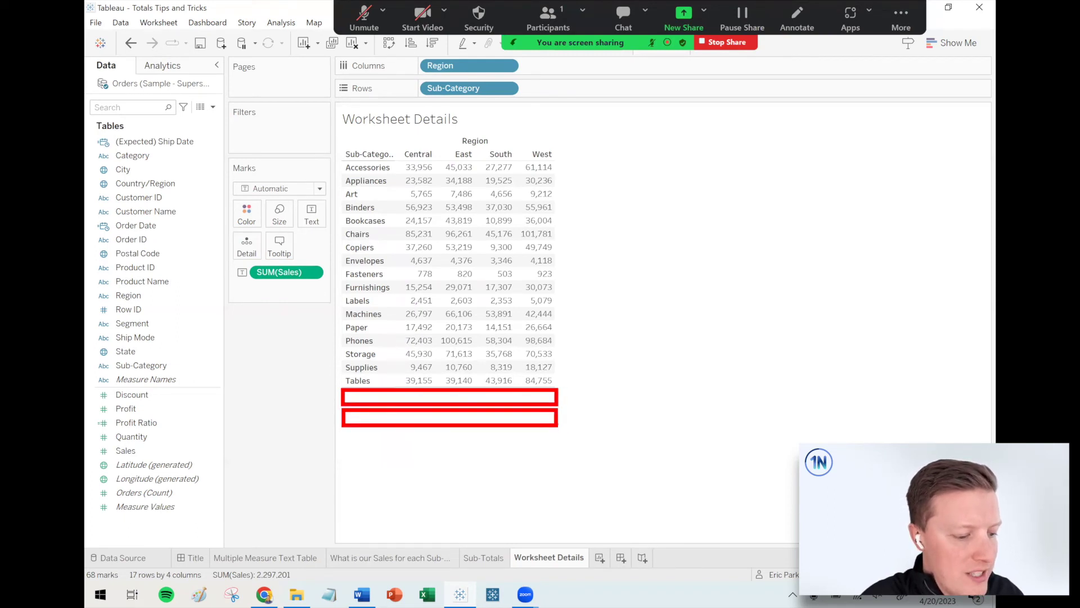
left_click(600, 558)
Rename the new Sheet 5 to 'Worksheet Totals'
double_click(612, 557)
type("Wor")
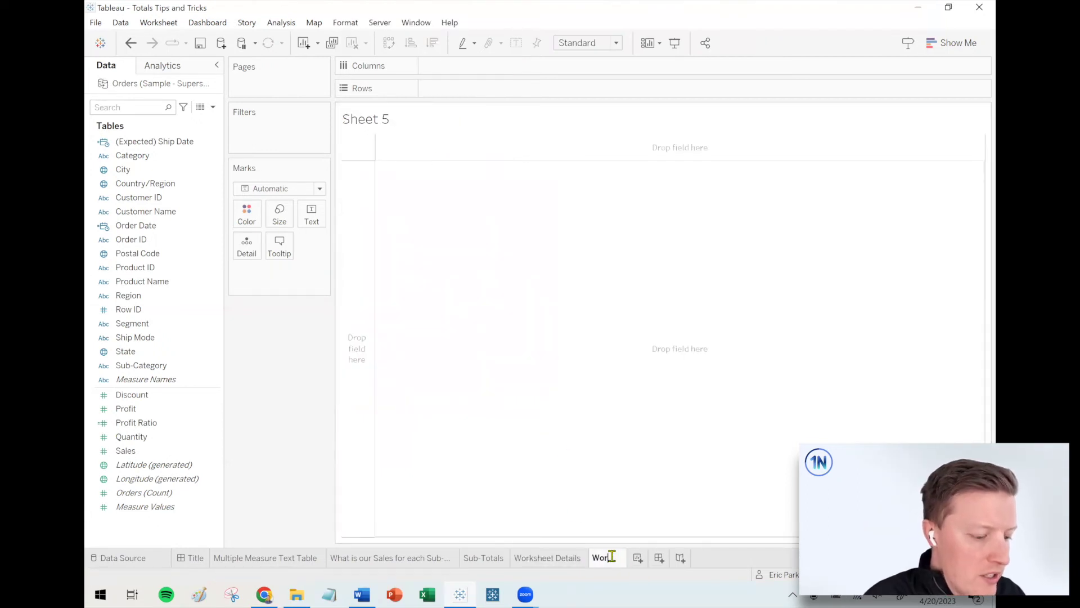
type("ksheet Totals")
key("Return")
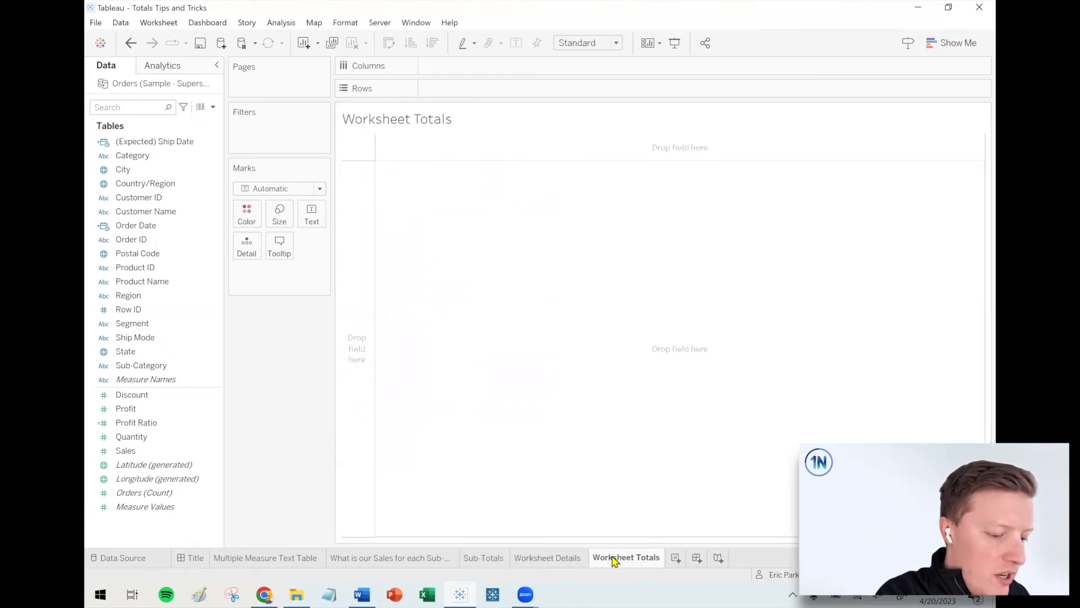
Review the Worksheet Details crosstab, then return to the empty Worksheet Totals sheet
left_click(557, 560)
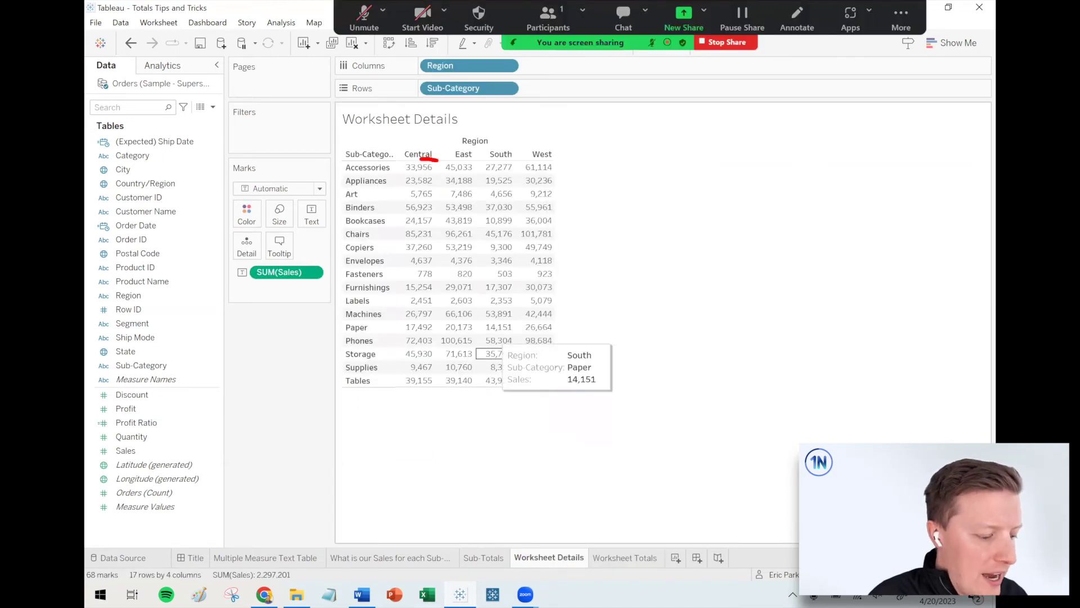
mouse_move(421, 161)
left_mouse_down()
mouse_move(504, 175)
mouse_move(430, 152)
left_mouse_up()
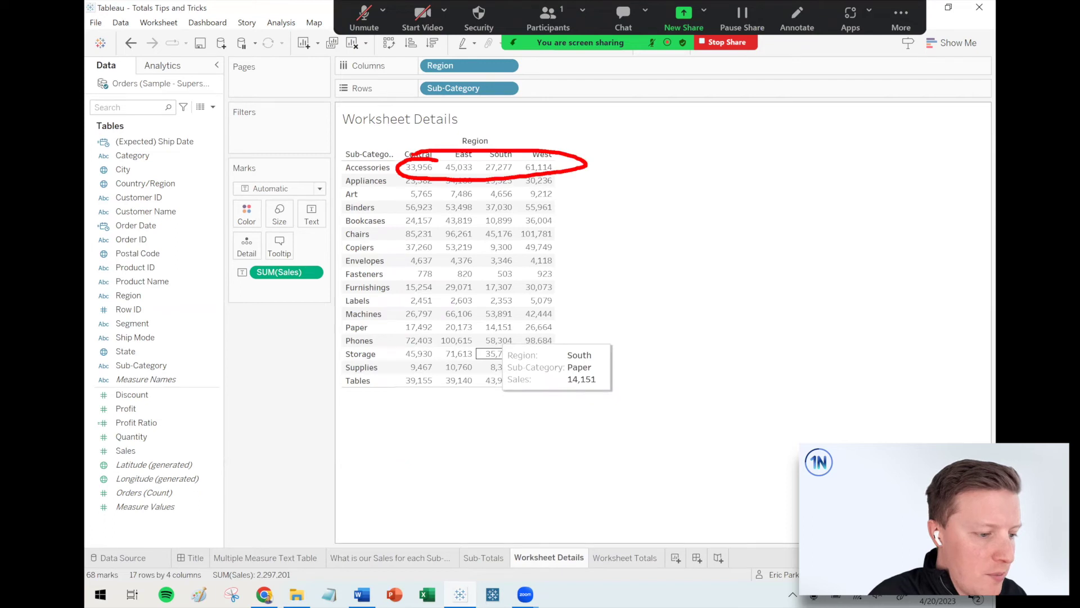
left_click(627, 558)
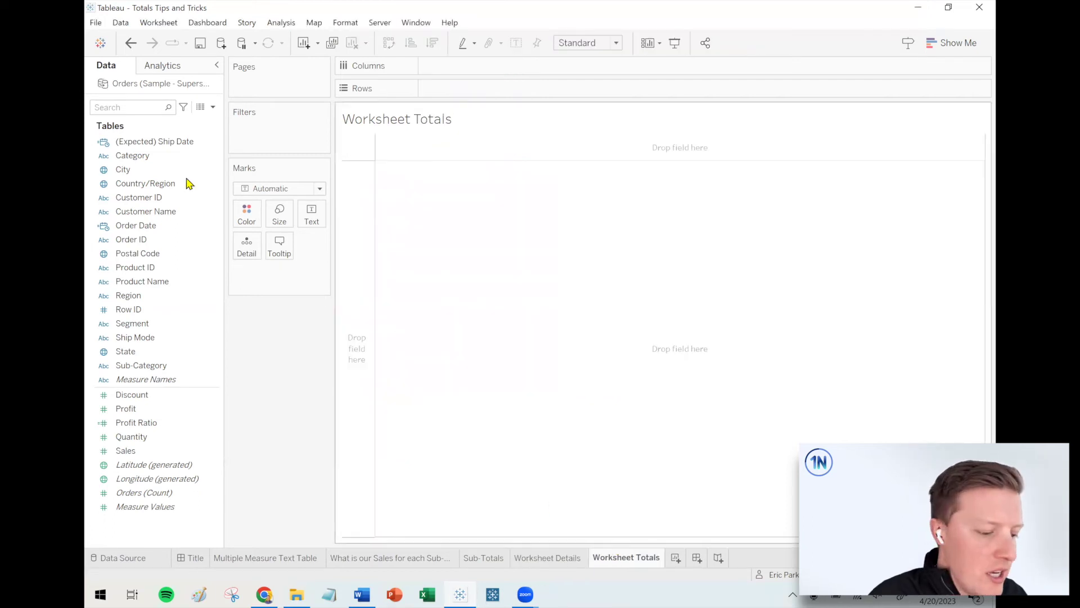
left_click(213, 108)
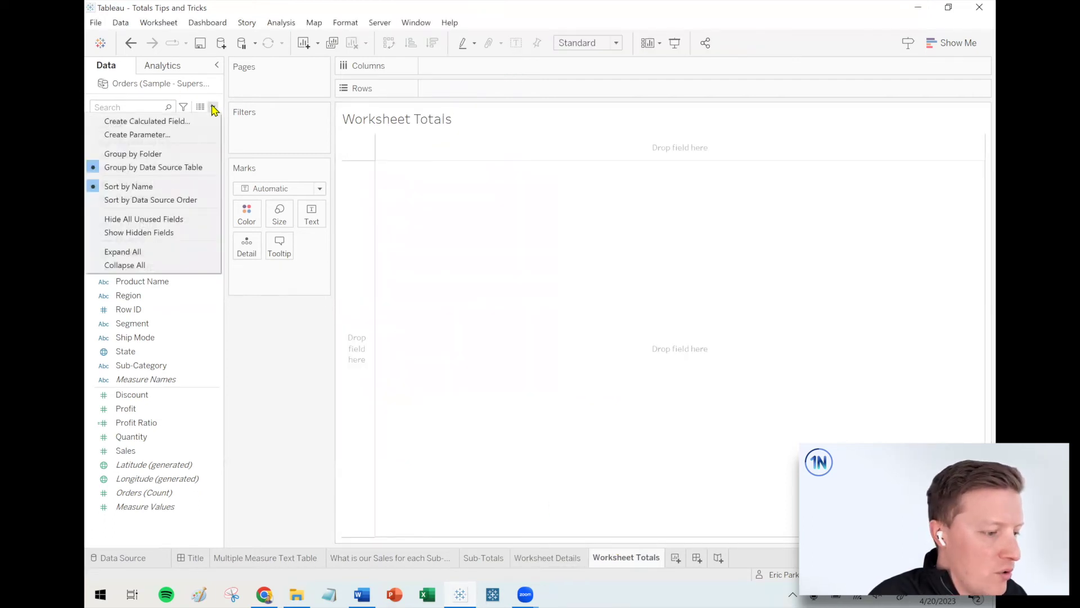
Start calculated field 'Sales - Sub-Category/Region' with a FIXED expression on [Sub-Category]
left_click(145, 121)
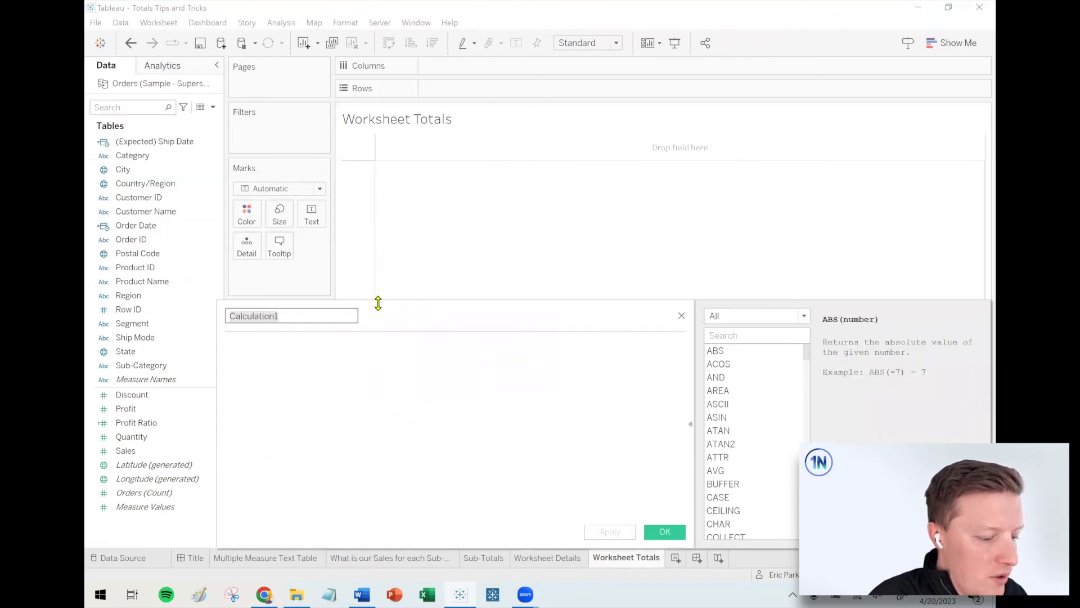
type("Sales - Sub-")
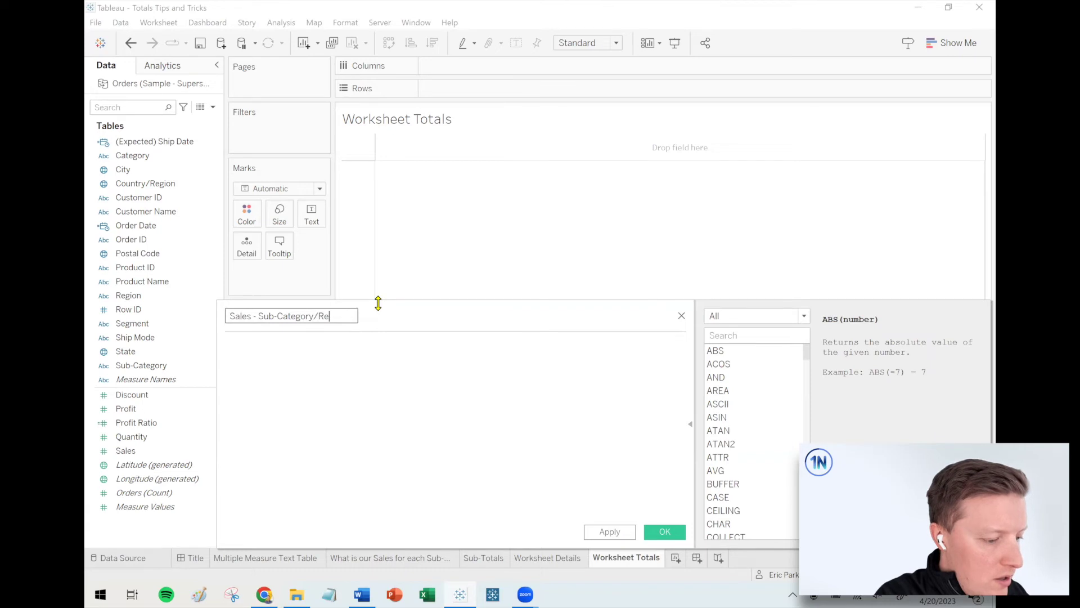
left_click(390, 392)
type("{fix")
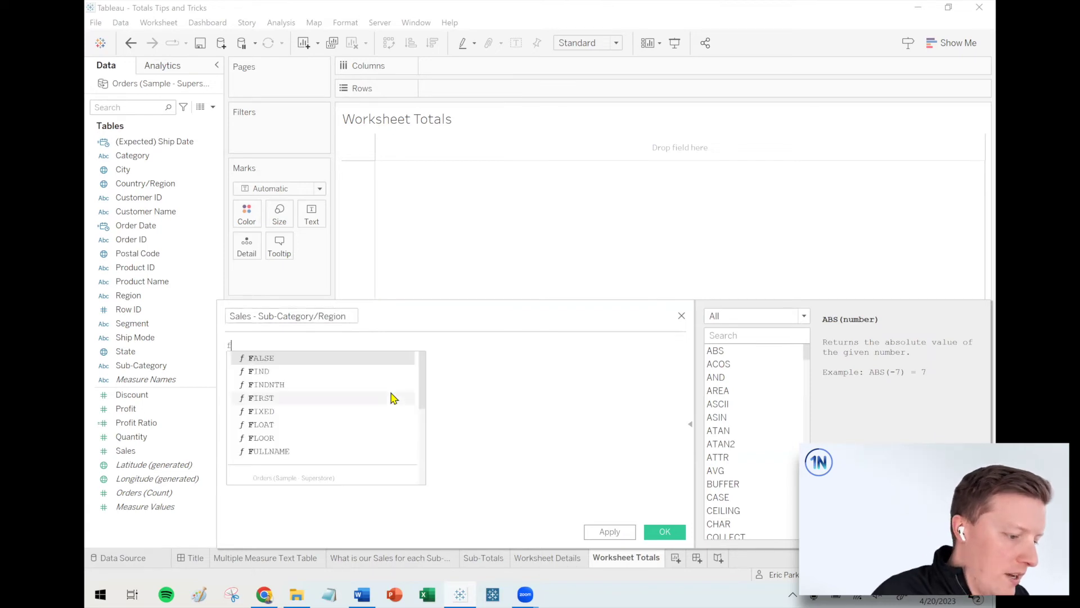
key("Return")
type("sub")
key("Return")
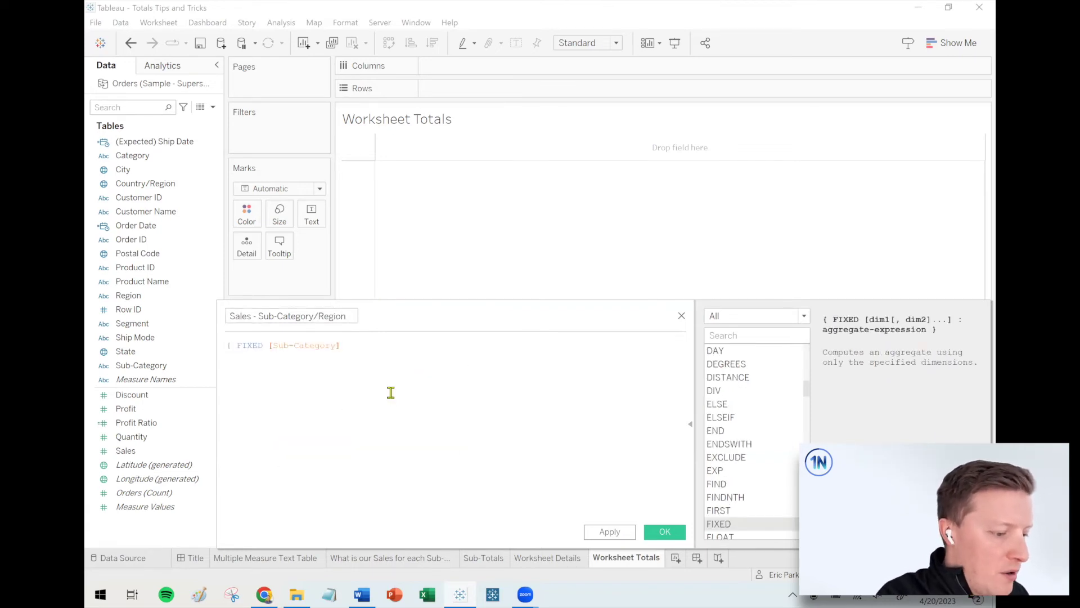
Complete the formula as { FIXED [Sub-Category],[Region]:SUM([Sales])} and save the field
type(",re")
key("Down")
key("Down")
key("Down")
key("Down")
key("Down")
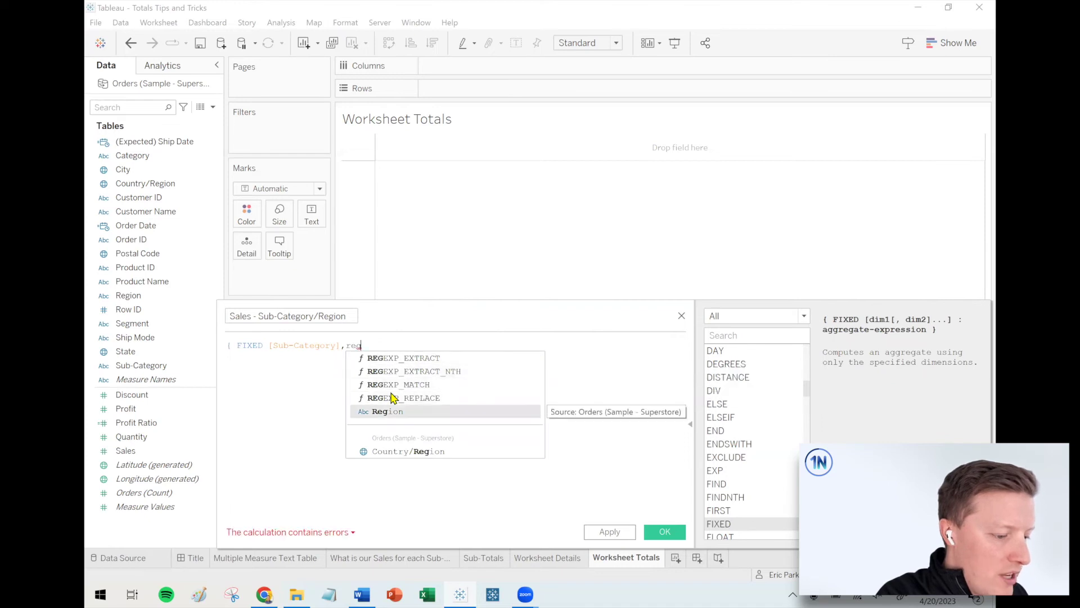
key("Up")
key("Return")
key("Escape")
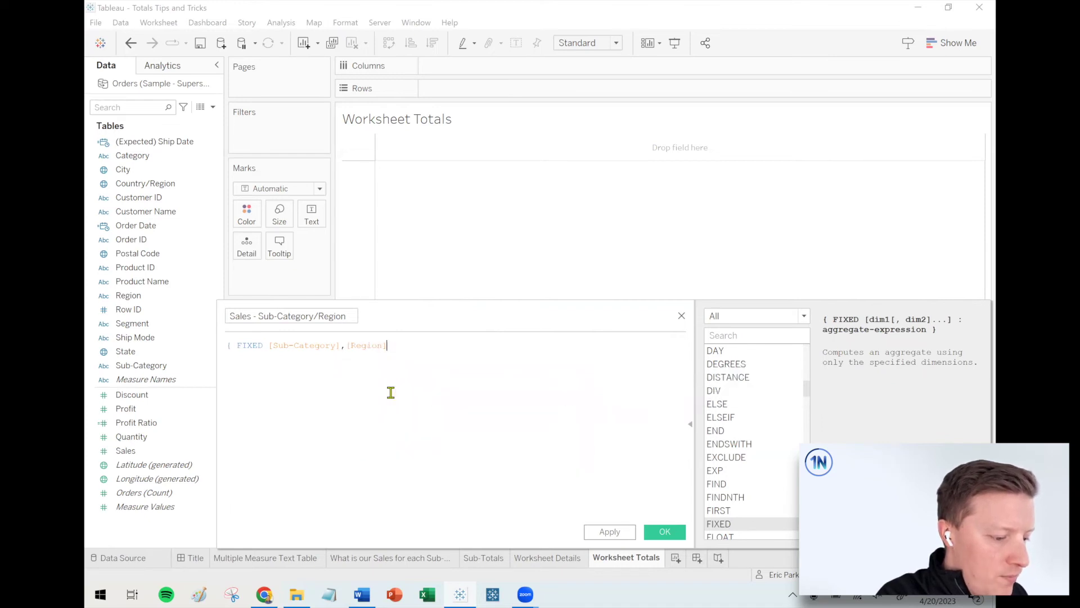
type(":sum")
key("Return")
type("sa")
key("Return")
type(")")
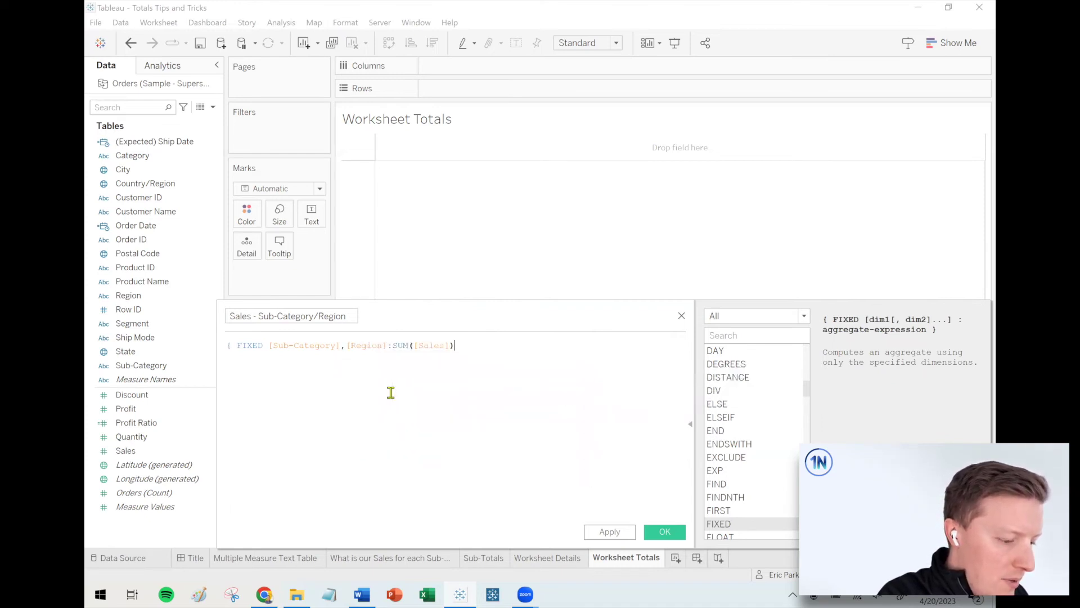
scroll(397, 405, "up", 2)
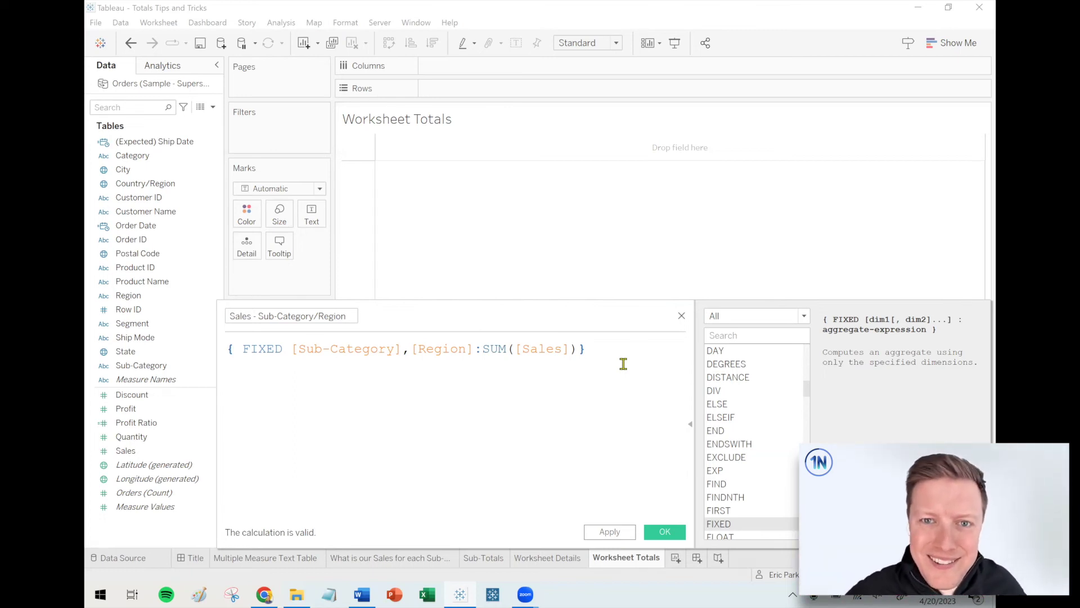
left_click(666, 535)
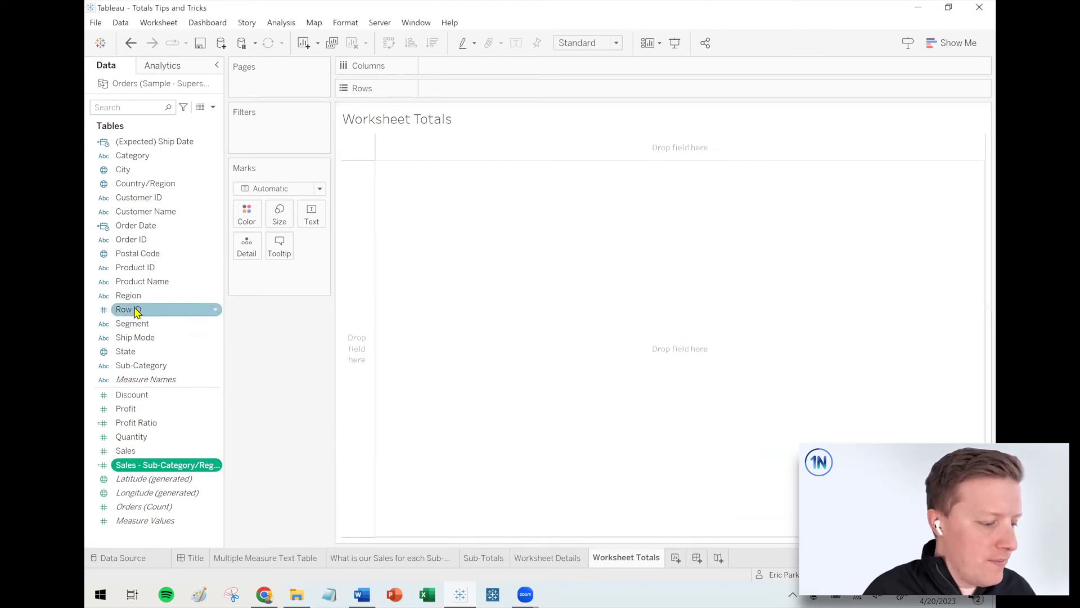
Put Region on Columns and SUM(Sales) as text in Worksheet Totals
left_click_drag(133, 295, 532, 73)
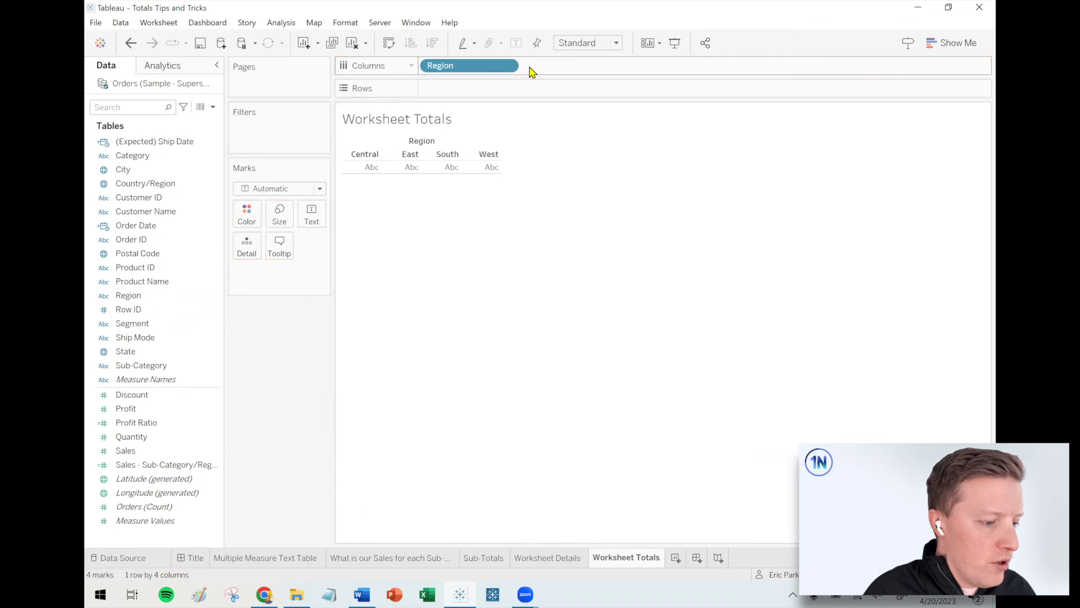
left_click(133, 424)
left_click_drag(225, 442, 277, 442)
left_click(134, 451)
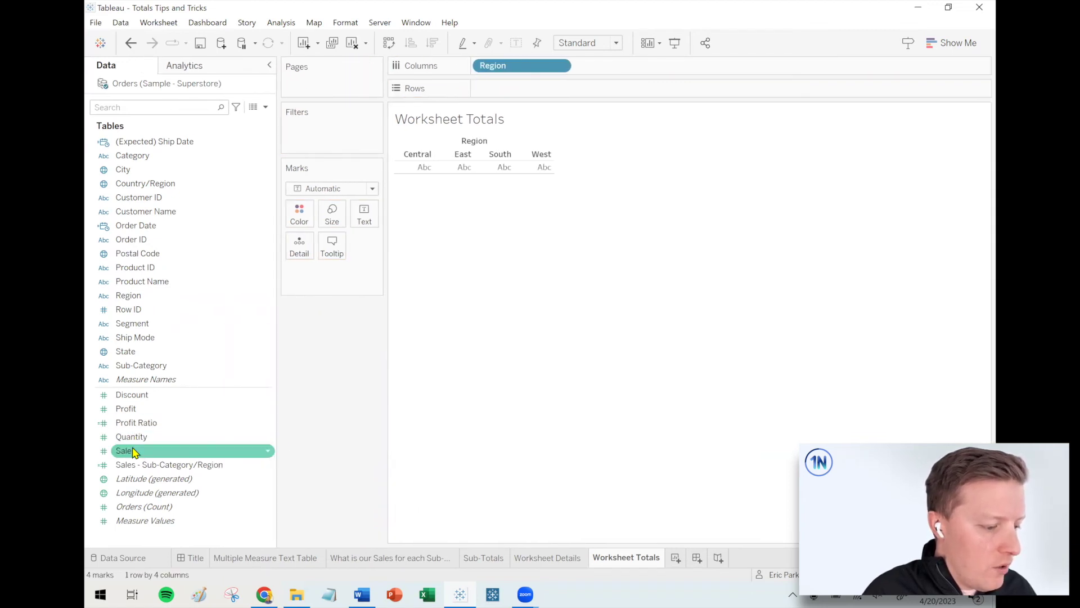
left_click_drag(126, 454, 364, 213)
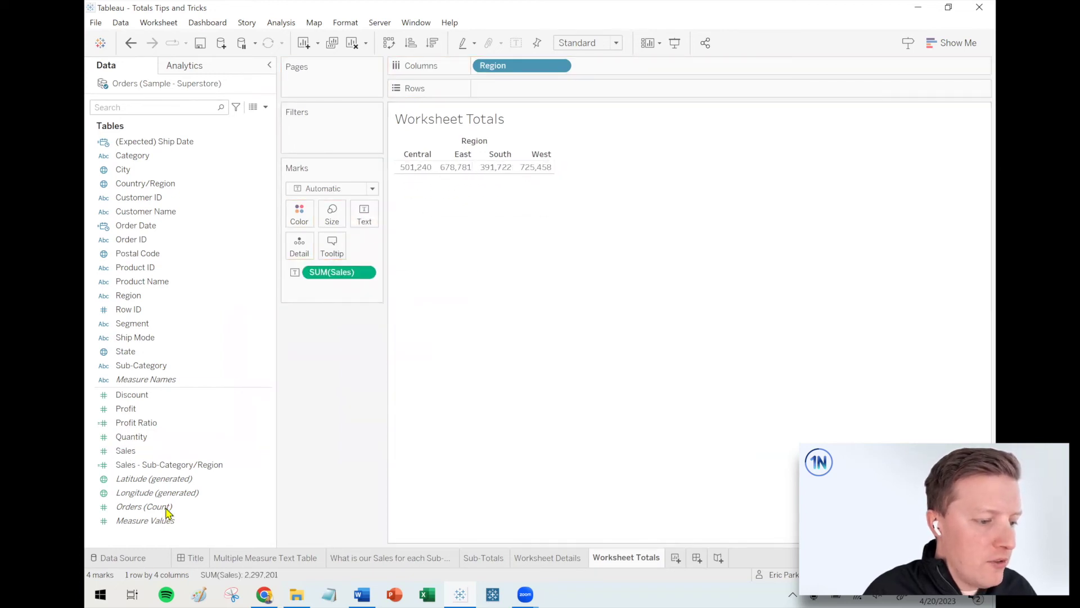
Change the Sales measure to Average, giving 215.77, 238.34, 241.80 and 226.49 per region
left_click(144, 469)
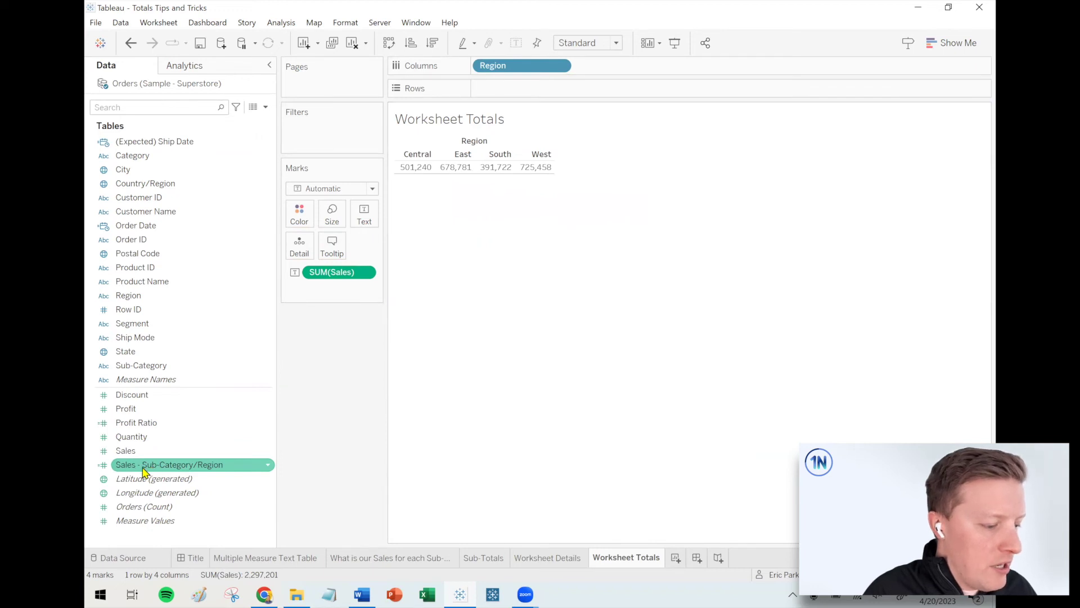
left_click(368, 273)
mouse_move(373, 399)
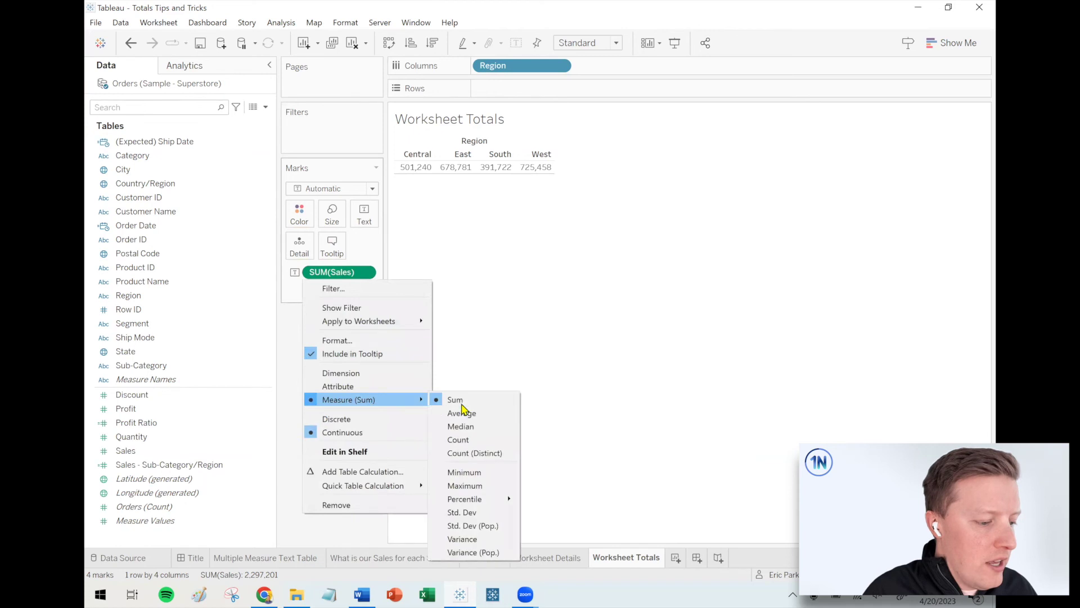
left_click(464, 417)
mouse_move(411, 171)
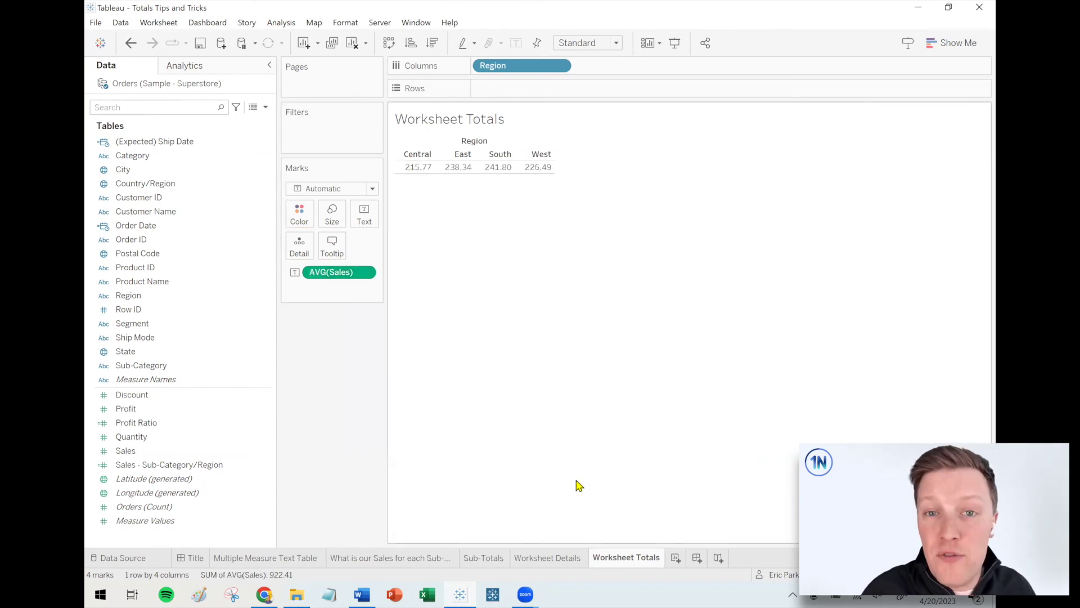
Check the Central column values in Worksheet Details, then return to Worksheet Totals
left_click(550, 558)
left_click_drag(464, 163, 483, 405)
left_click(506, 437)
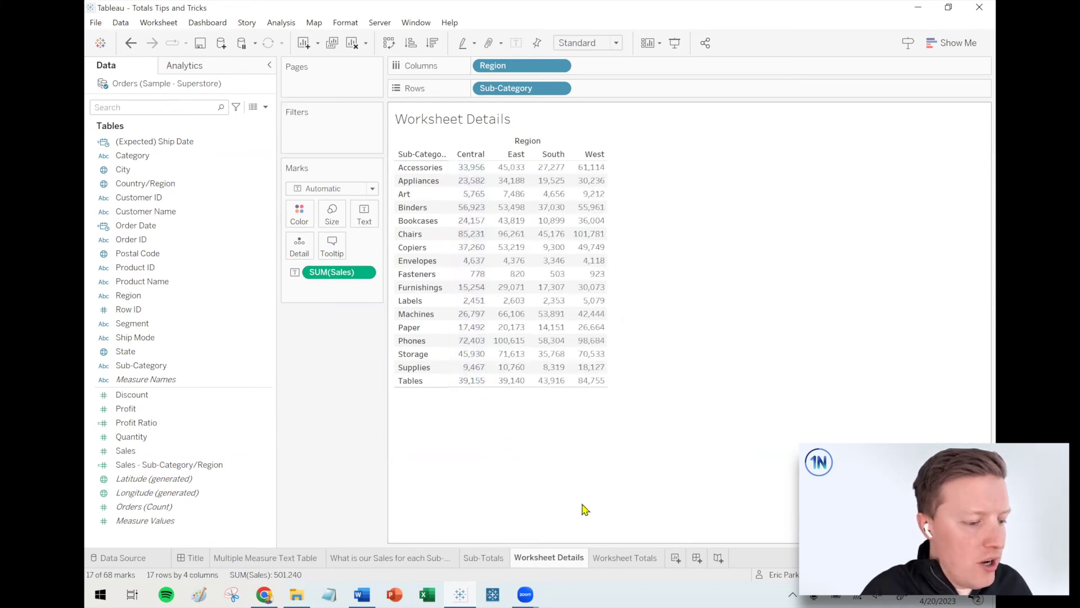
left_click(622, 557)
mouse_move(412, 178)
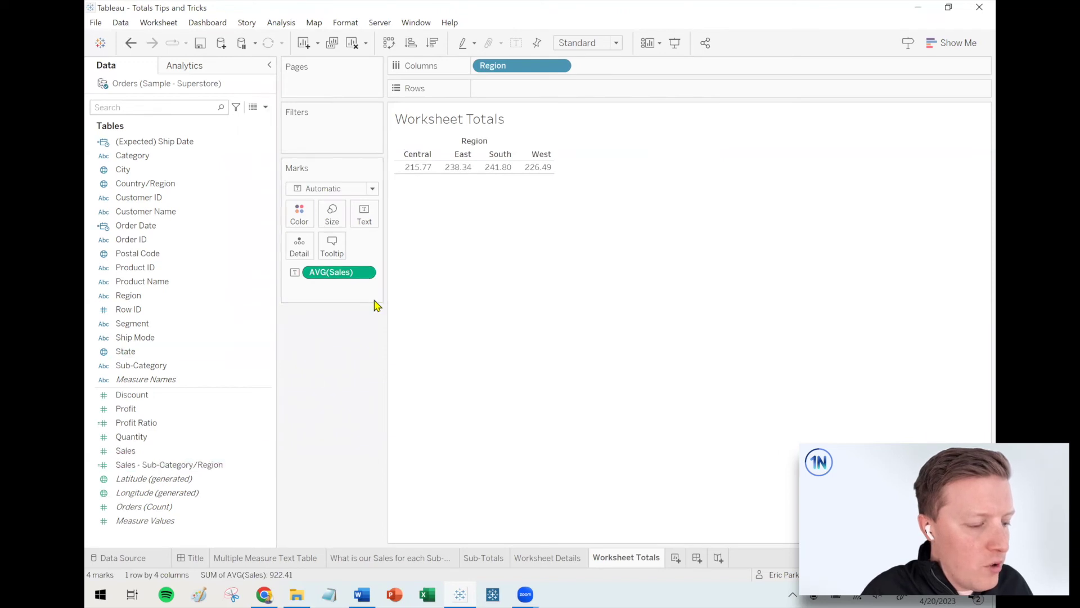
left_click_drag(133, 471, 364, 212)
left_click_drag(365, 212, 365, 214)
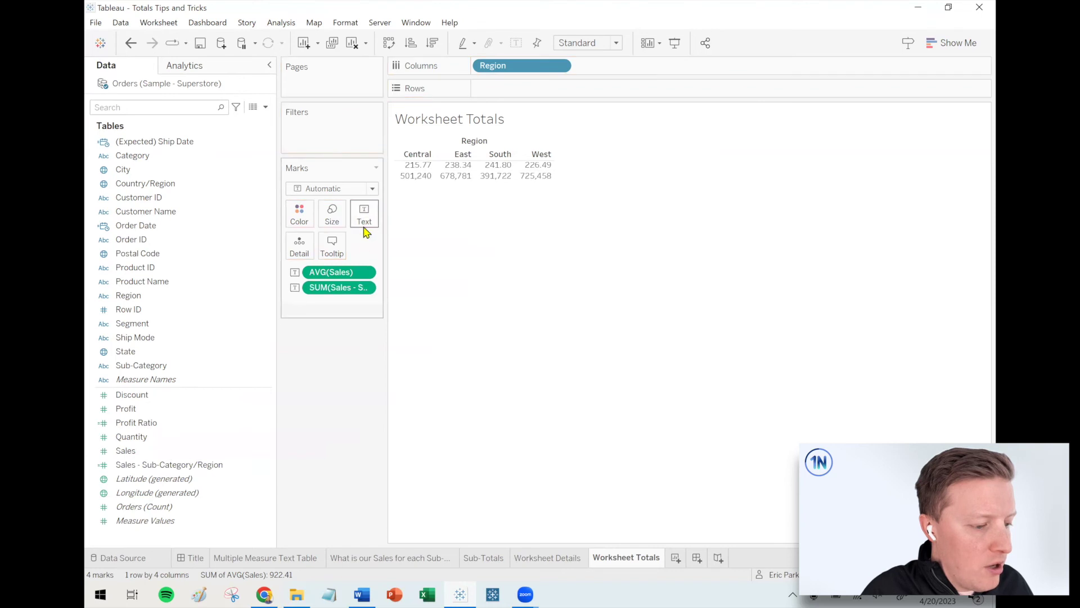
left_click(365, 288)
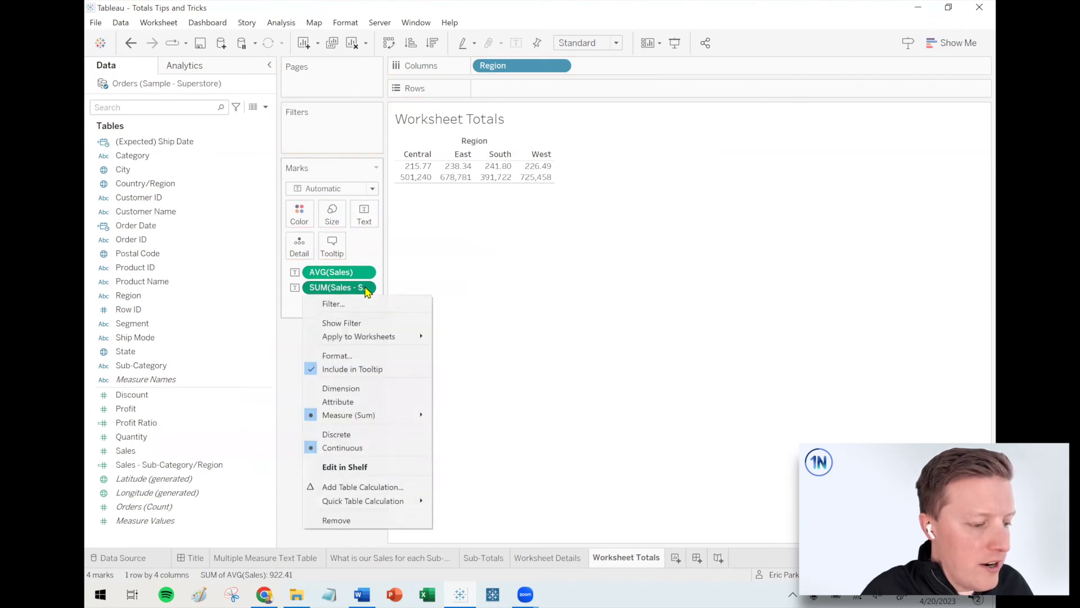
mouse_move(378, 415)
left_click(463, 429)
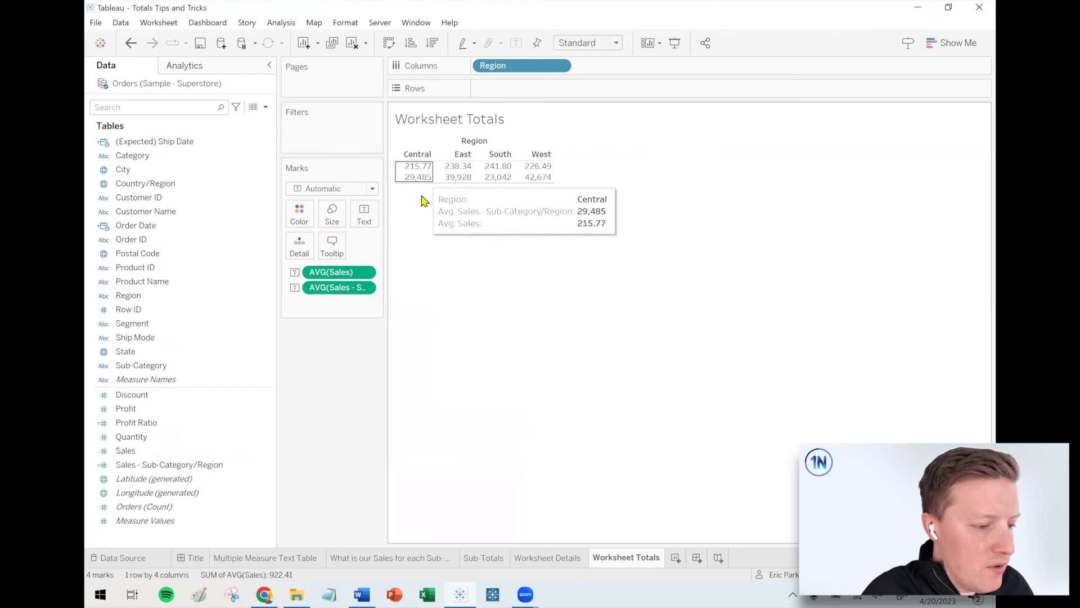
left_click(404, 180)
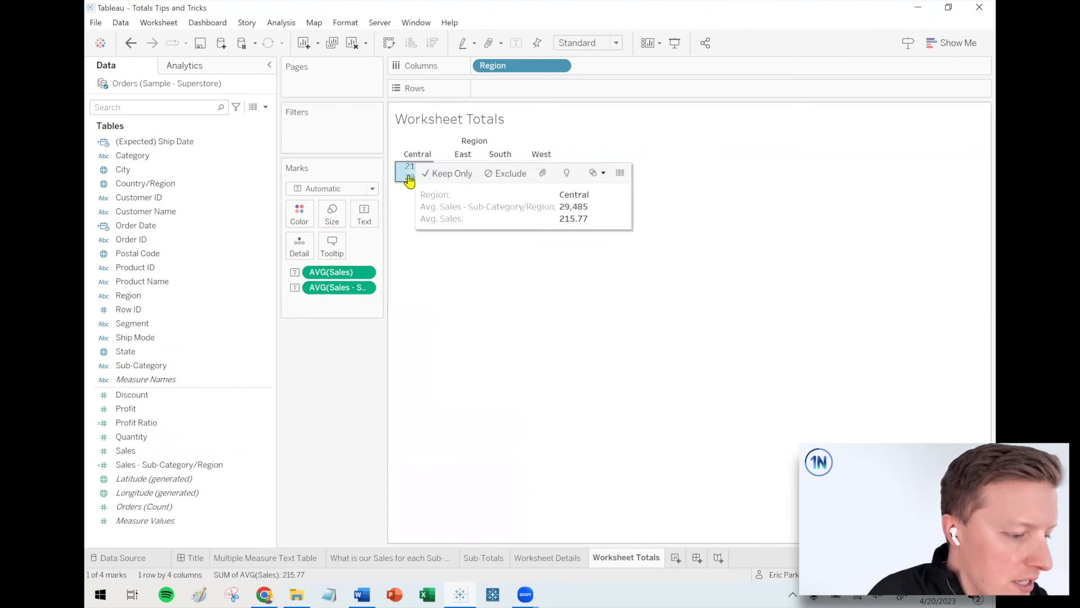
left_click(453, 302)
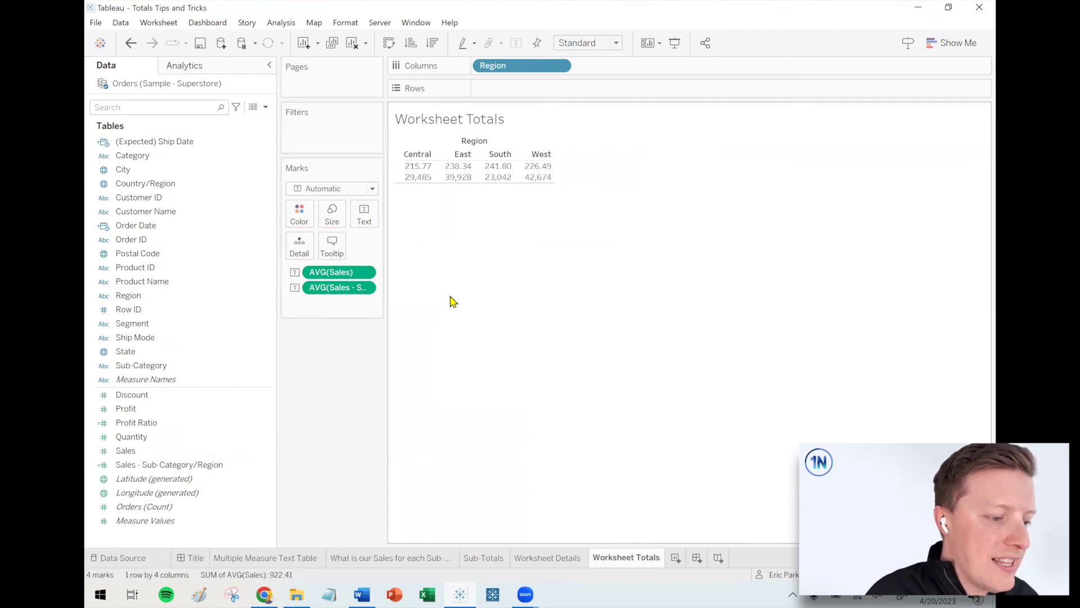
mouse_move(419, 179)
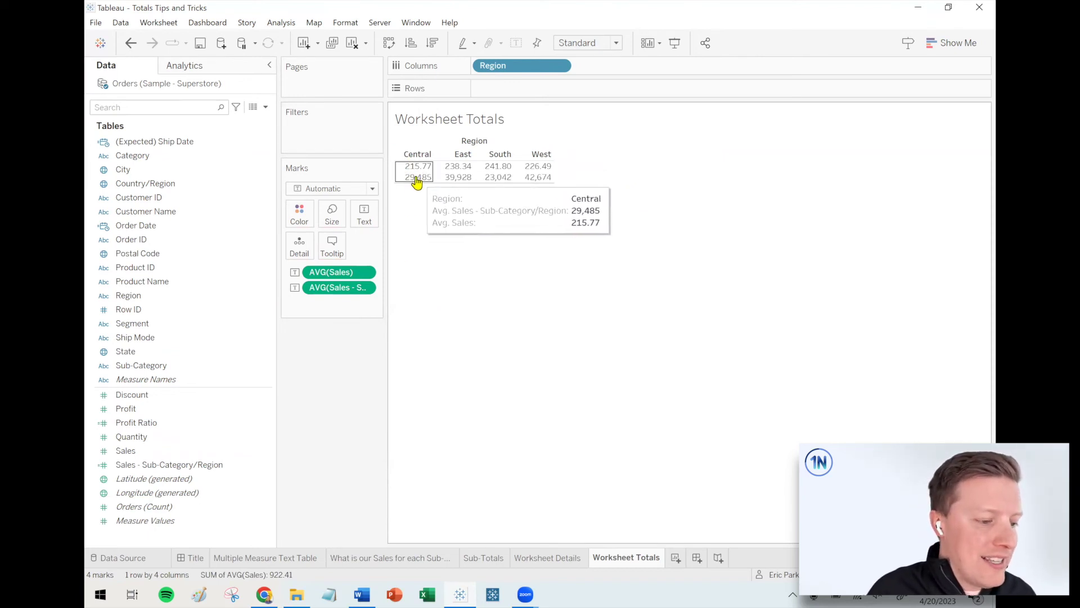
right_click(197, 464)
left_click(258, 234)
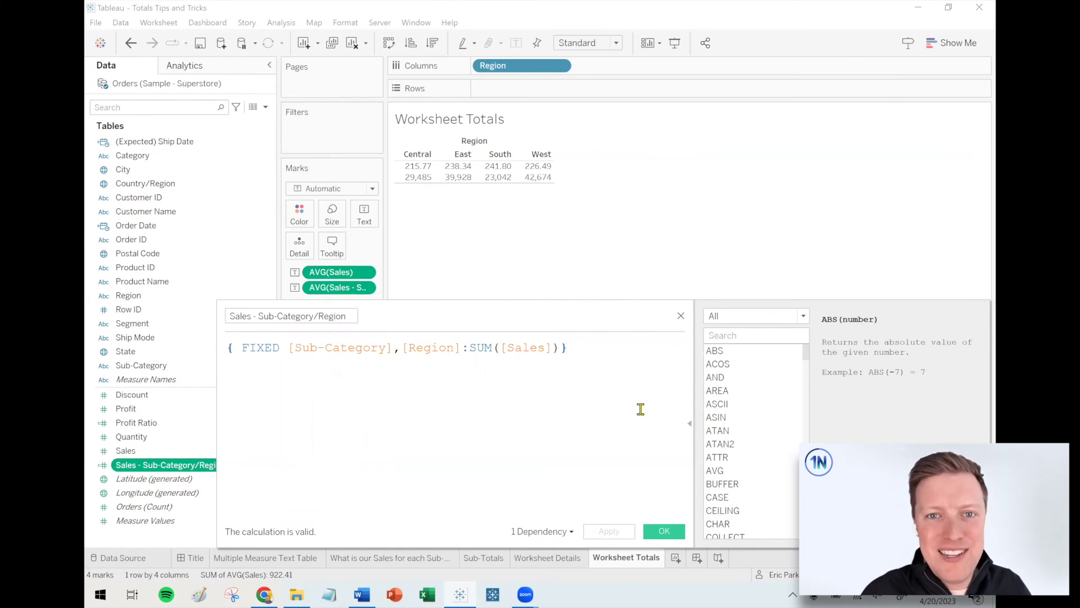
left_click(664, 532)
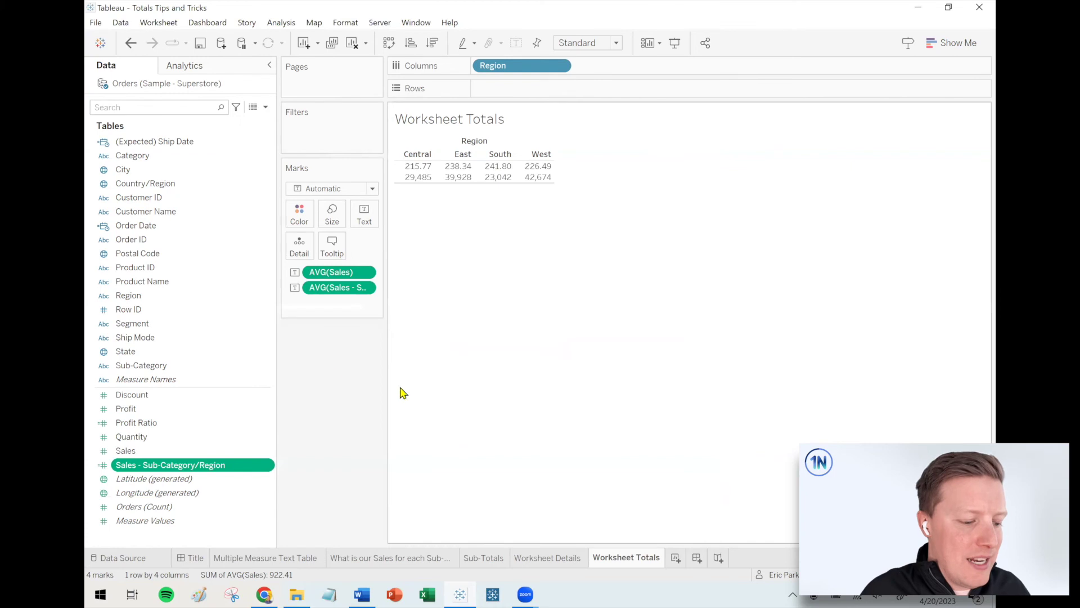
left_click(129, 451)
Swap AVG(Sales) for a Sales row and alias its label 'Sum of Sales'
left_click_drag(232, 416, 234, 330)
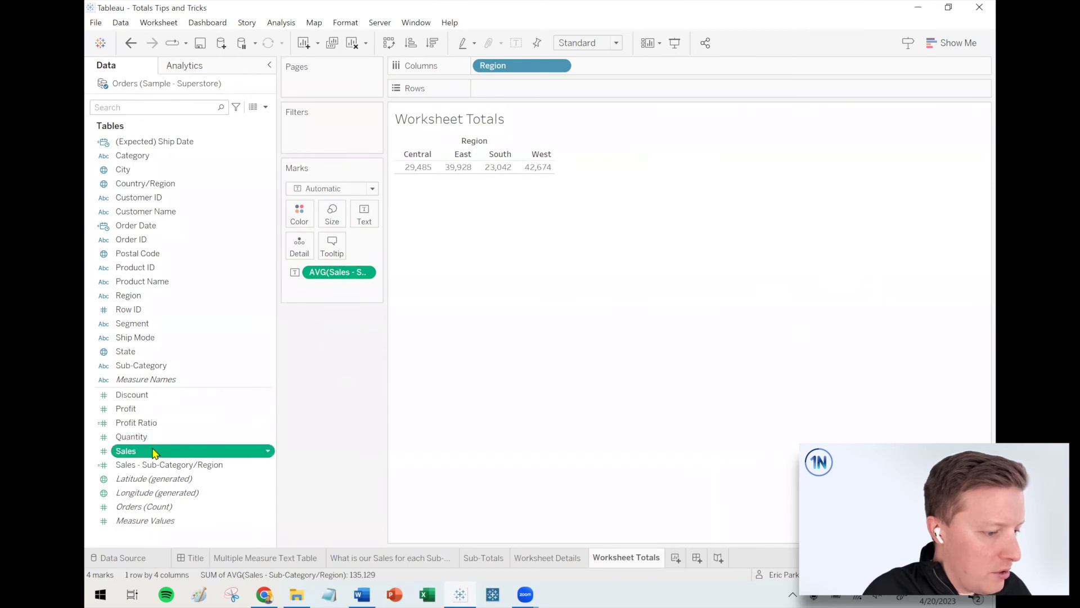
left_click_drag(149, 448, 427, 209)
left_click(430, 180)
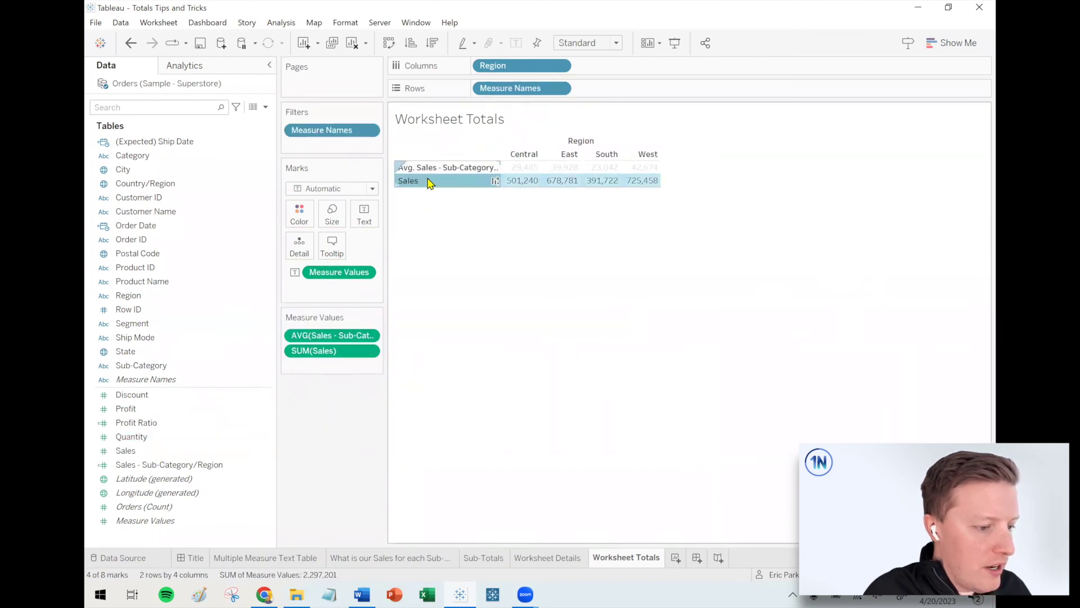
right_click(429, 180)
left_click(473, 282)
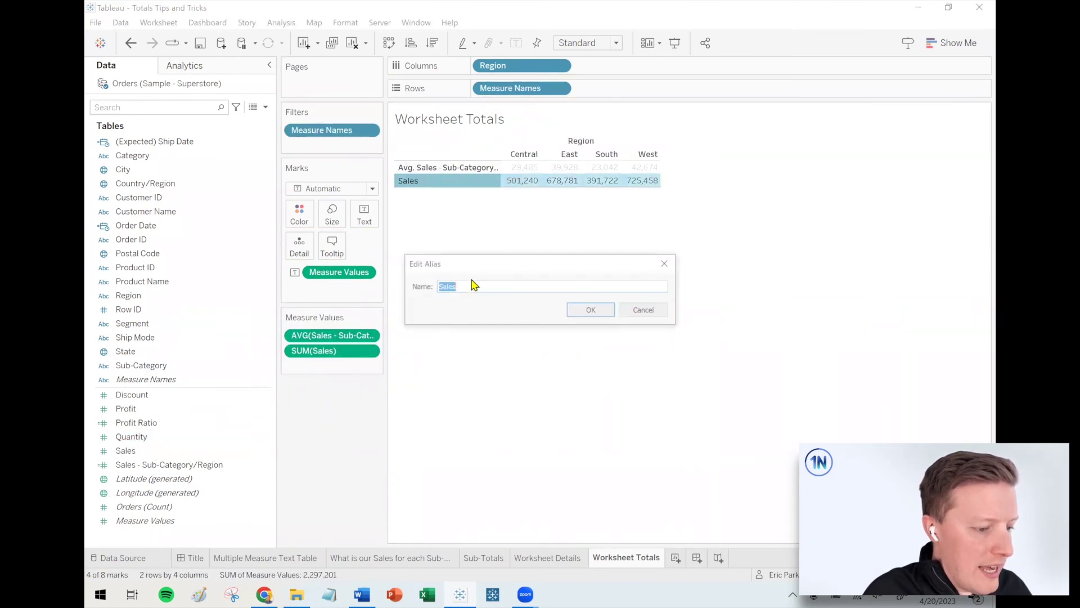
type("Sum of")
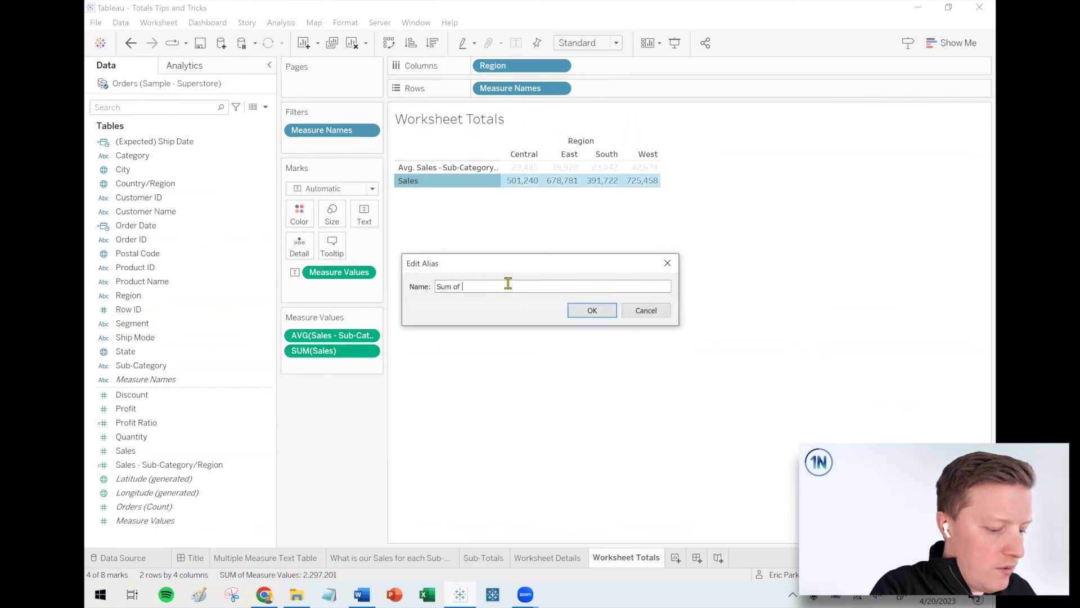
left_click(592, 310)
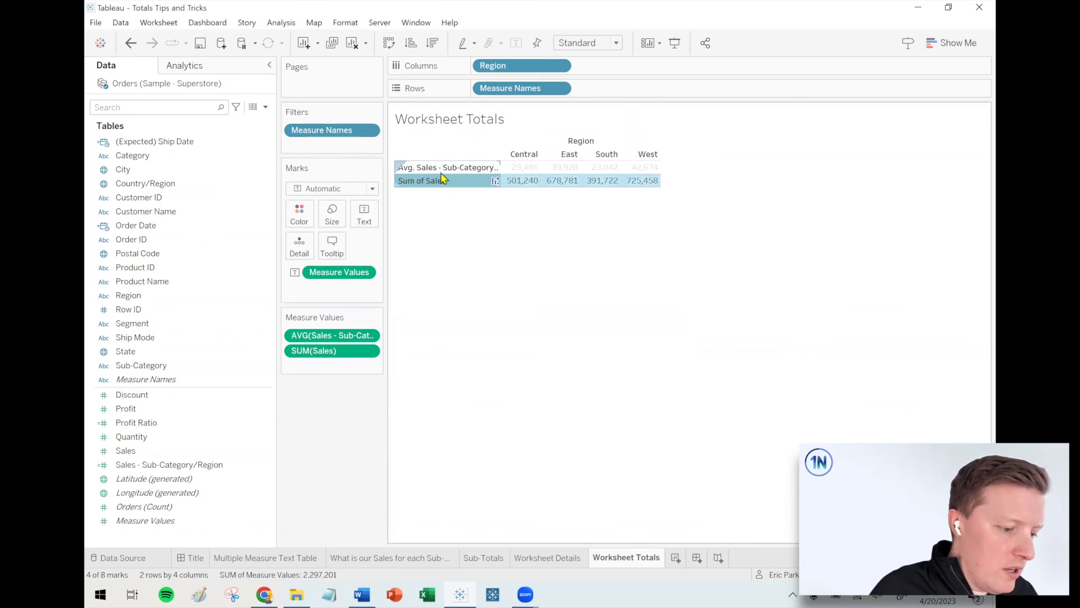
Alias the average row 'Avg of Sales' and place Sum of Sales above it
left_click(441, 168)
right_click(440, 169)
left_click(476, 272)
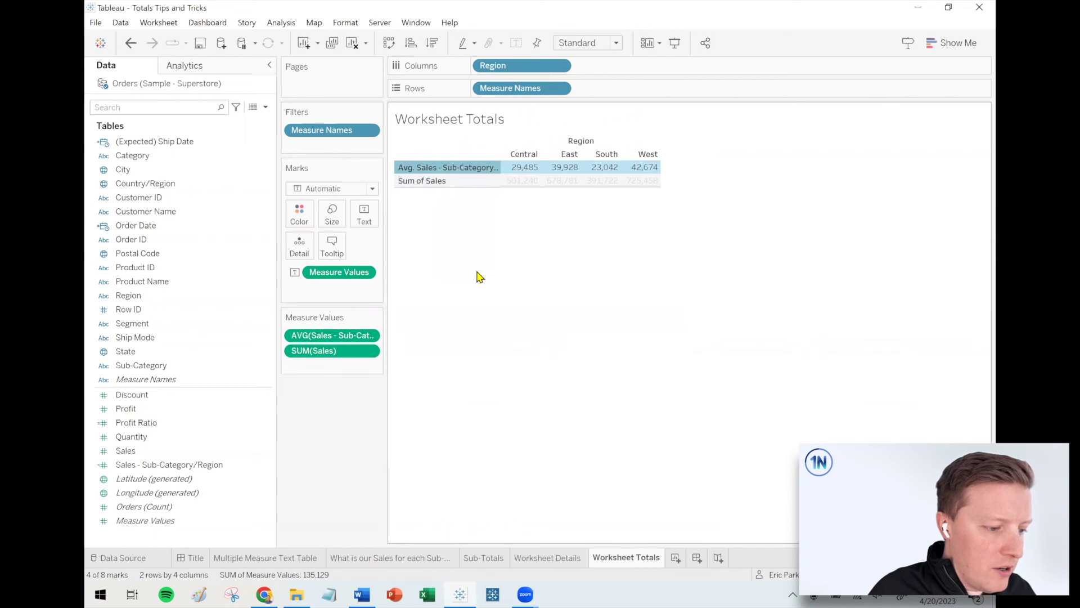
type("Avg of Sales")
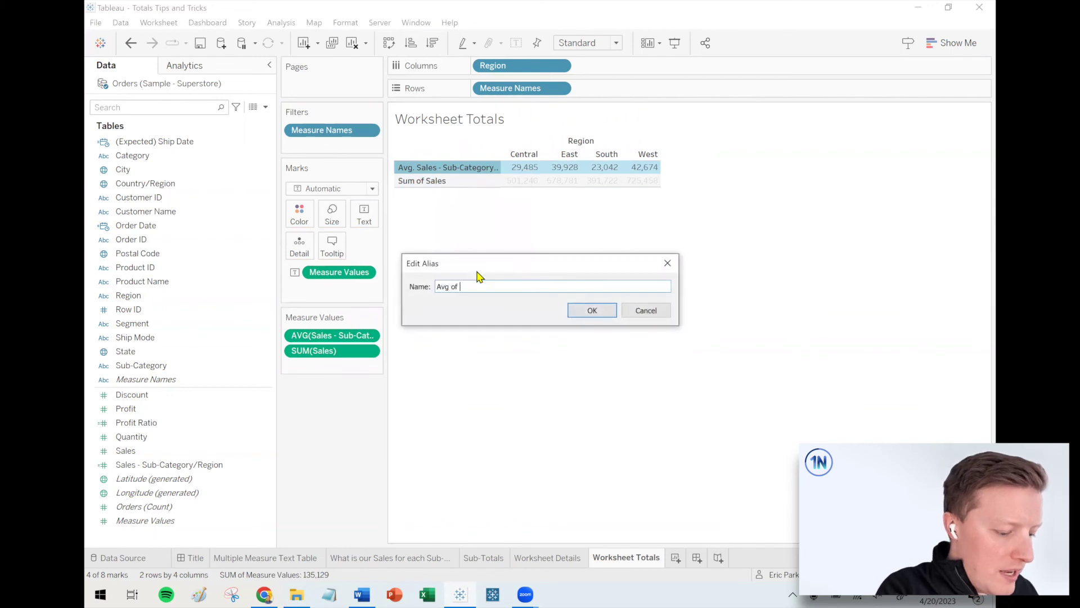
left_click(591, 311)
left_click_drag(334, 337, 332, 363)
Hide the Region column header and create a new dashboard
right_click(518, 67)
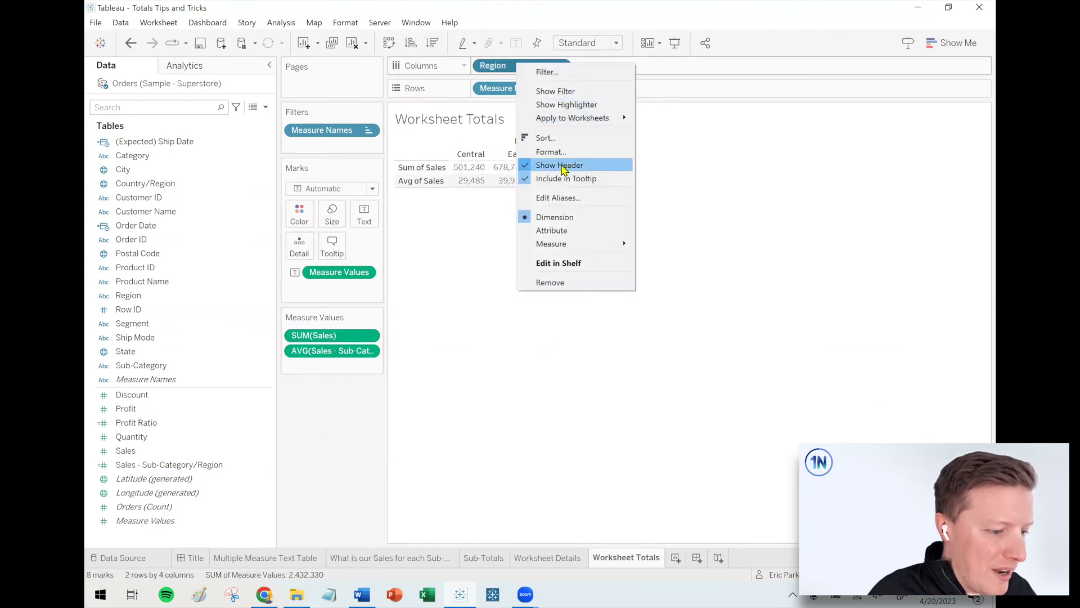
left_click(563, 167)
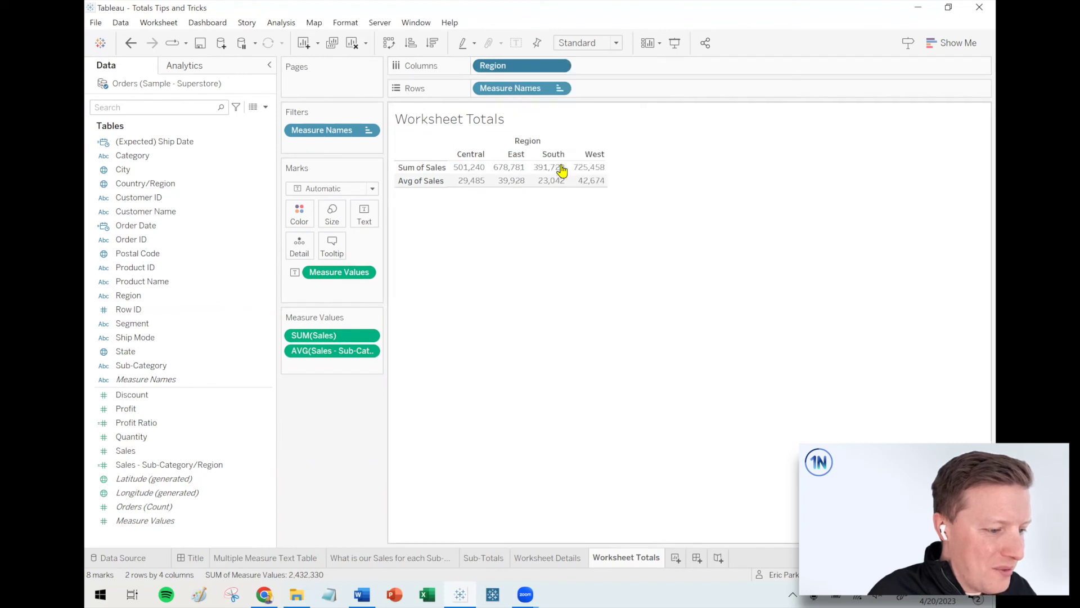
left_click(697, 558)
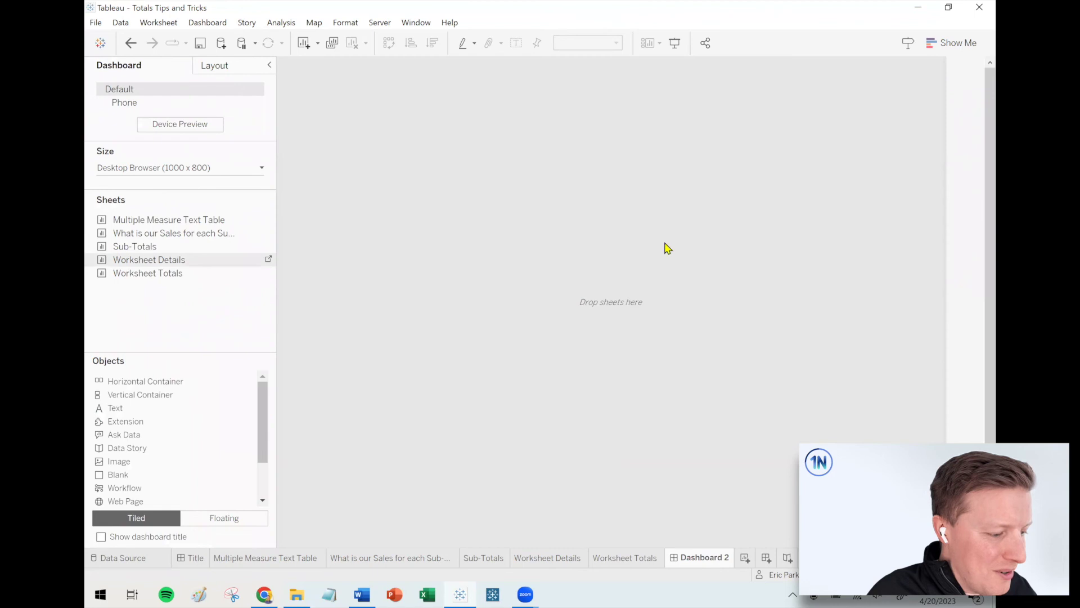
Place Worksheet Details on Dashboard 2 with Worksheet Totals below, both set to Fit Width
double_click(149, 260)
left_click_drag(169, 273, 562, 428)
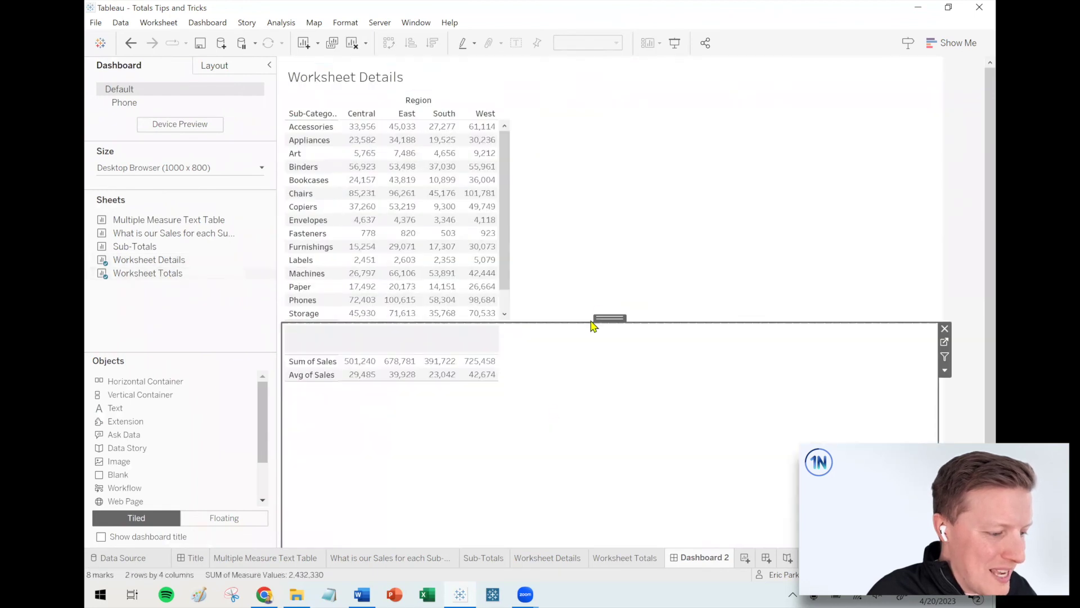
left_click(599, 259)
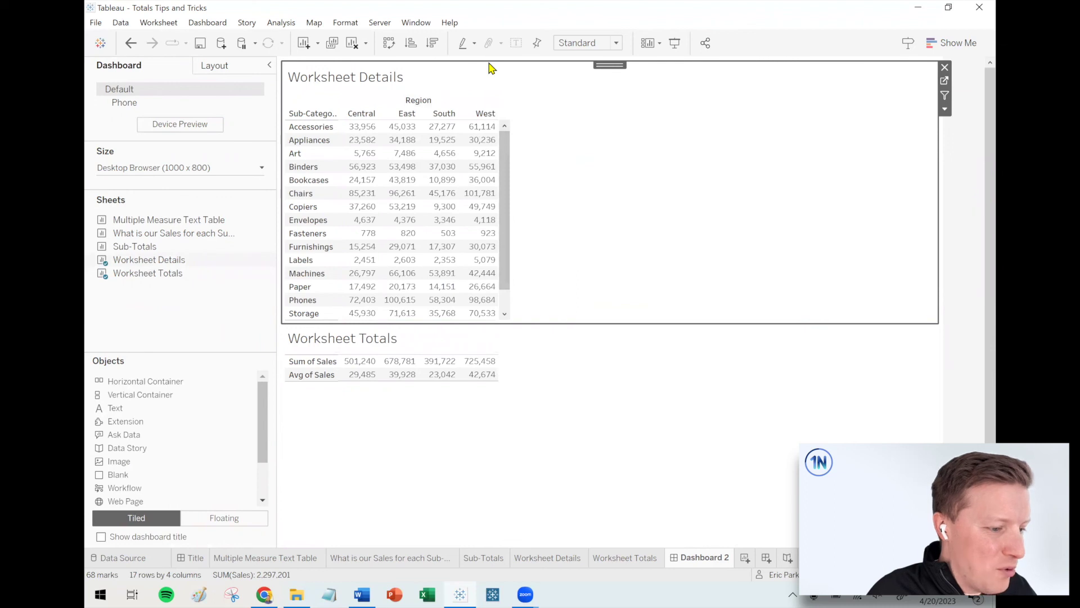
left_click(588, 43)
left_click(588, 67)
left_click(450, 439)
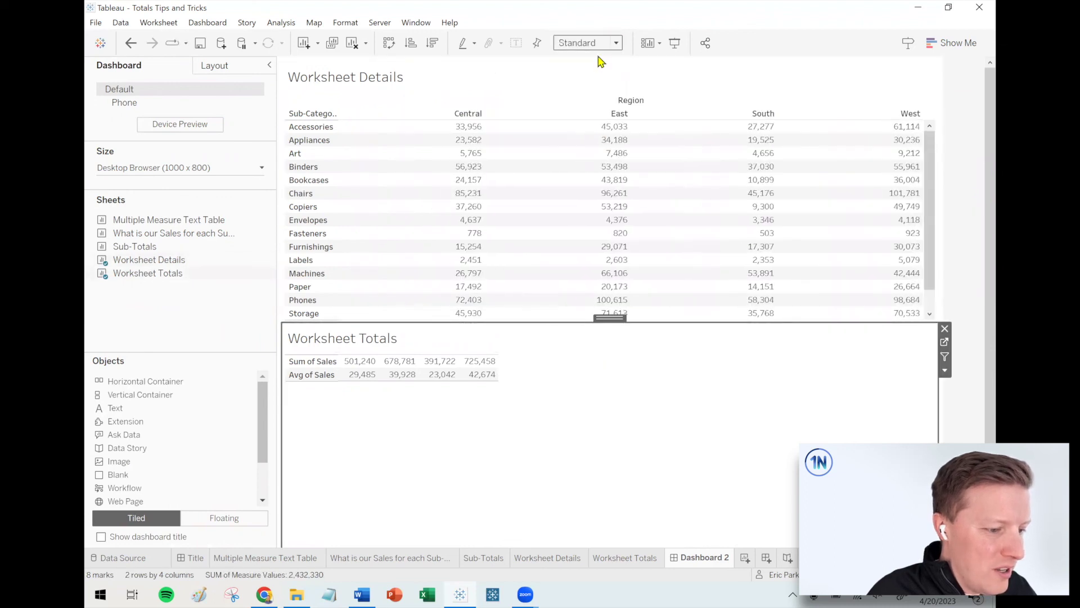
left_click(588, 43)
left_click(588, 68)
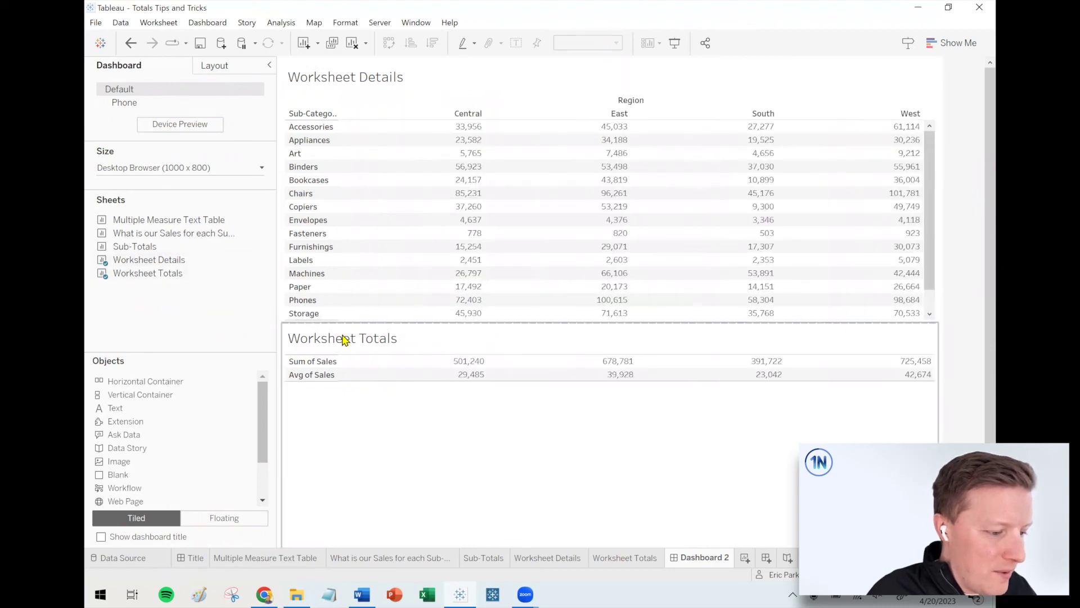
Hide the Worksheet Totals title and check the Central Sum and Avg of Sales values
right_click(344, 339)
left_click(385, 371)
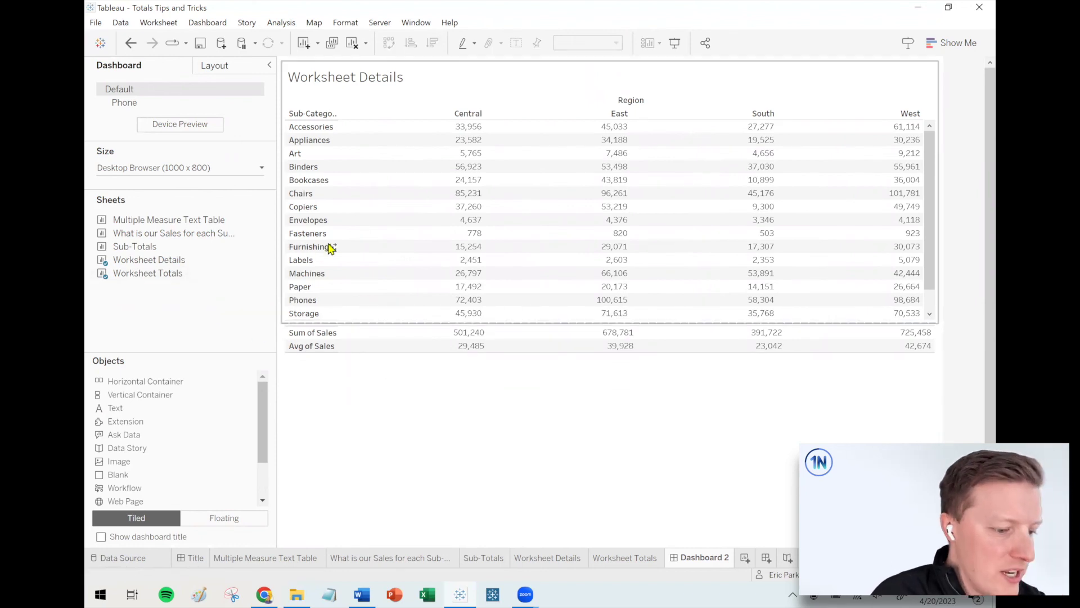
left_click(427, 339)
left_click(402, 350)
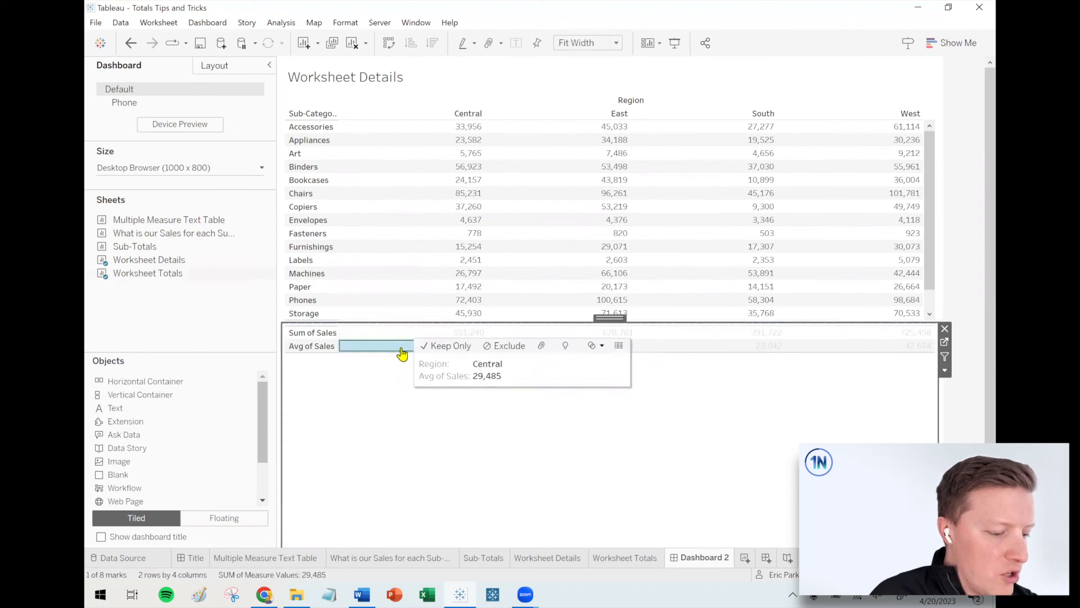
left_click(416, 395)
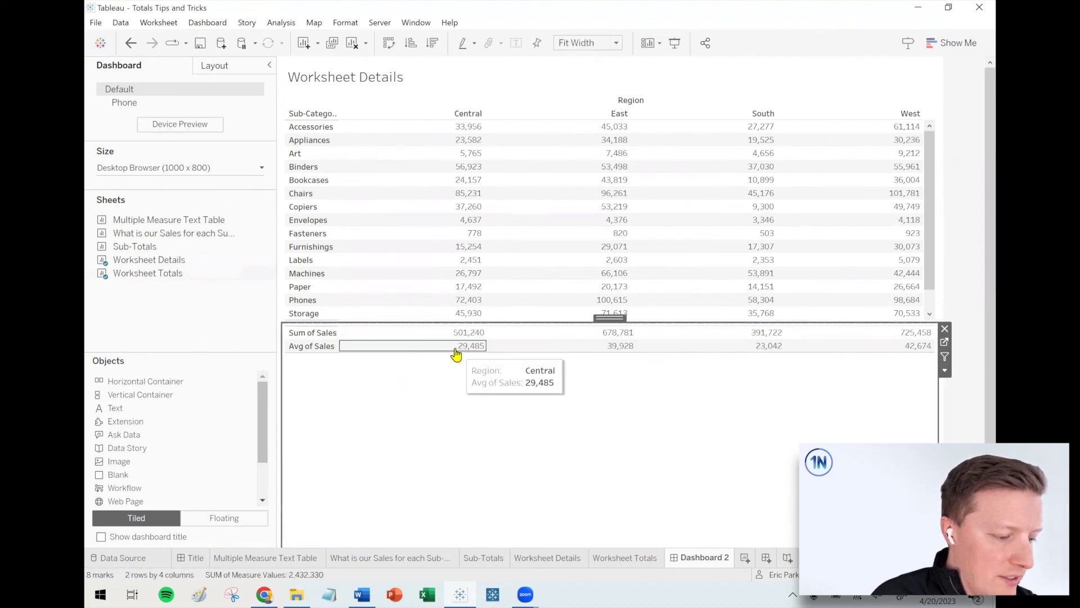
mouse_move(448, 340)
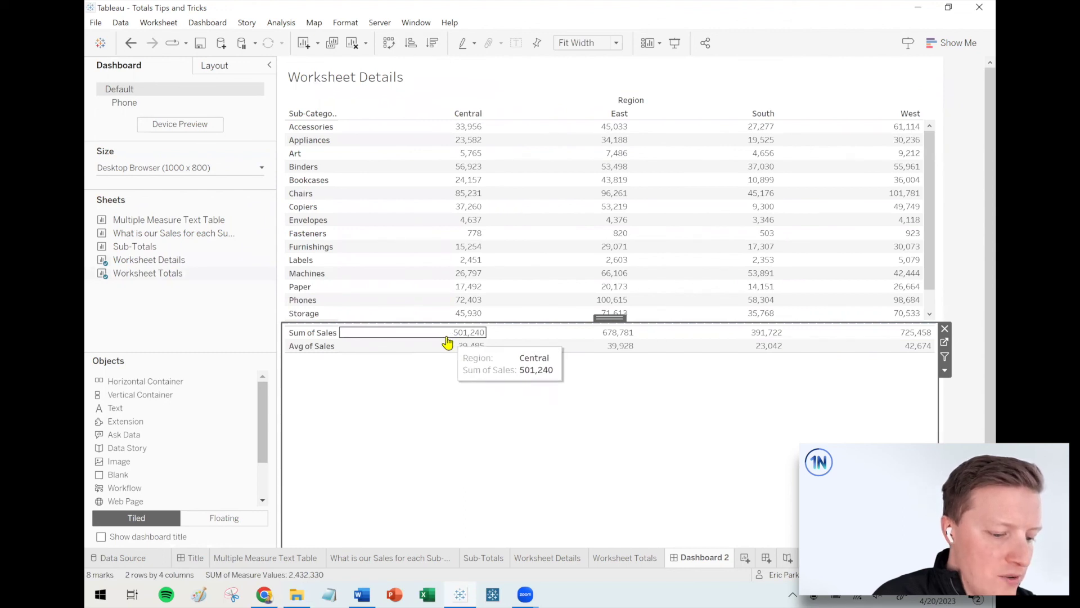
left_click(343, 321)
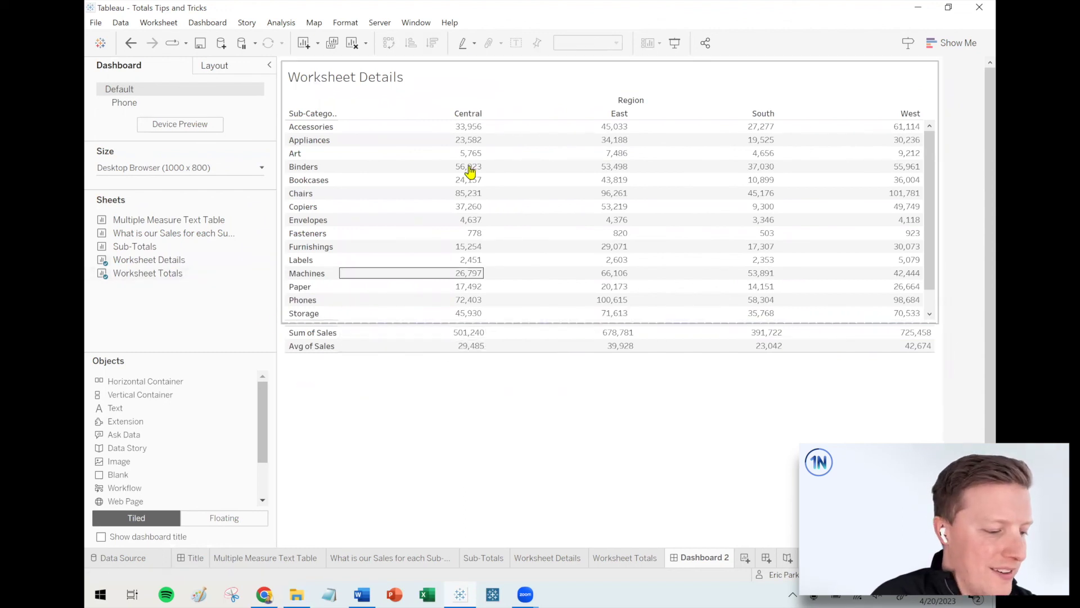
mouse_move(181, 277)
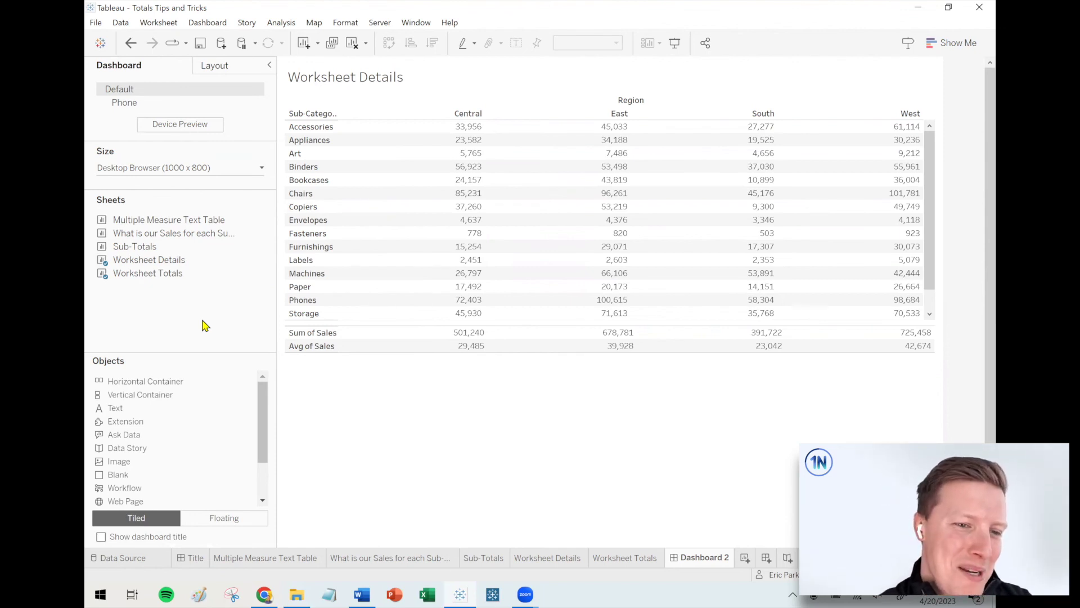
left_click(183, 558)
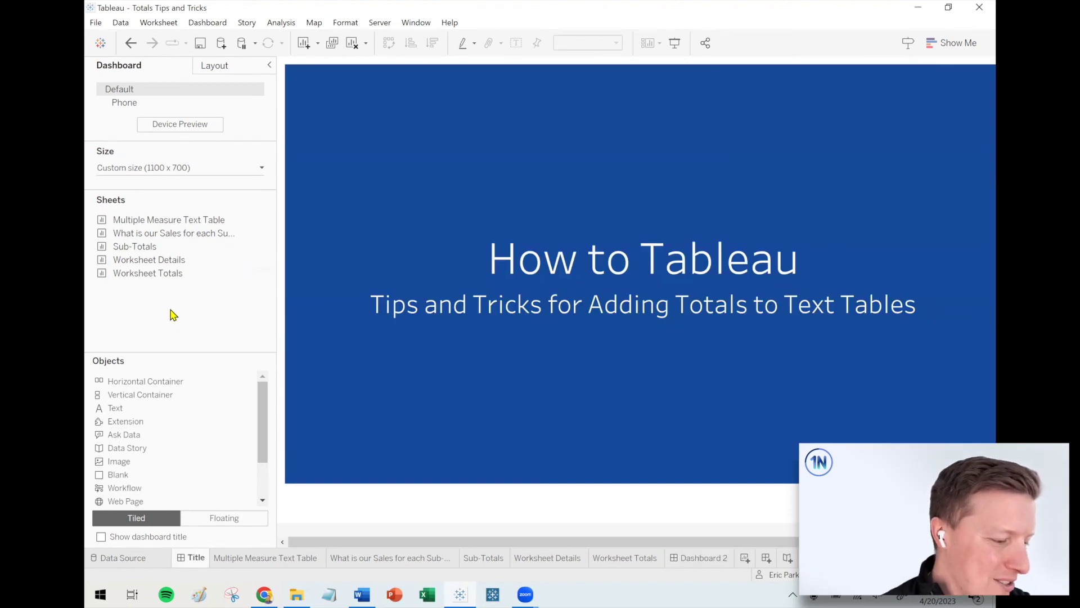